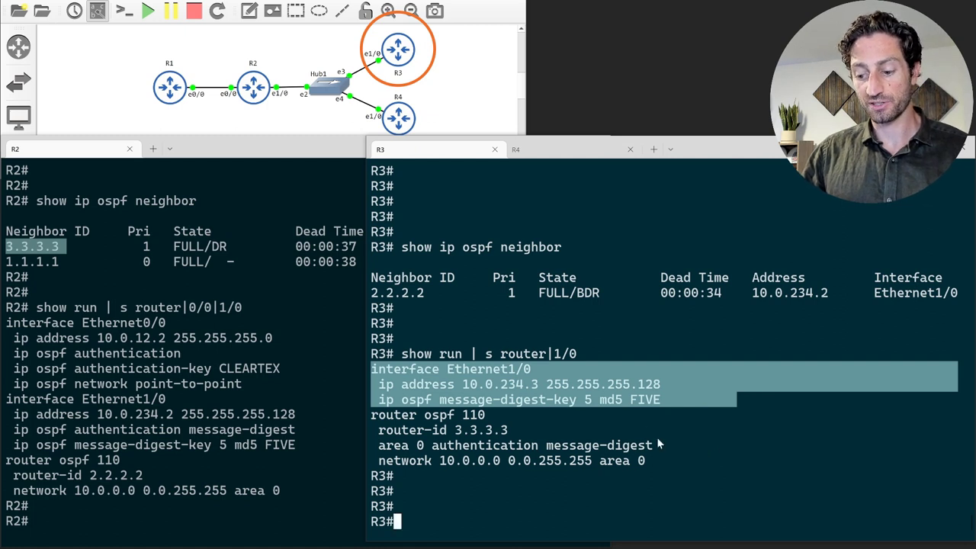
triple_click(662, 447)
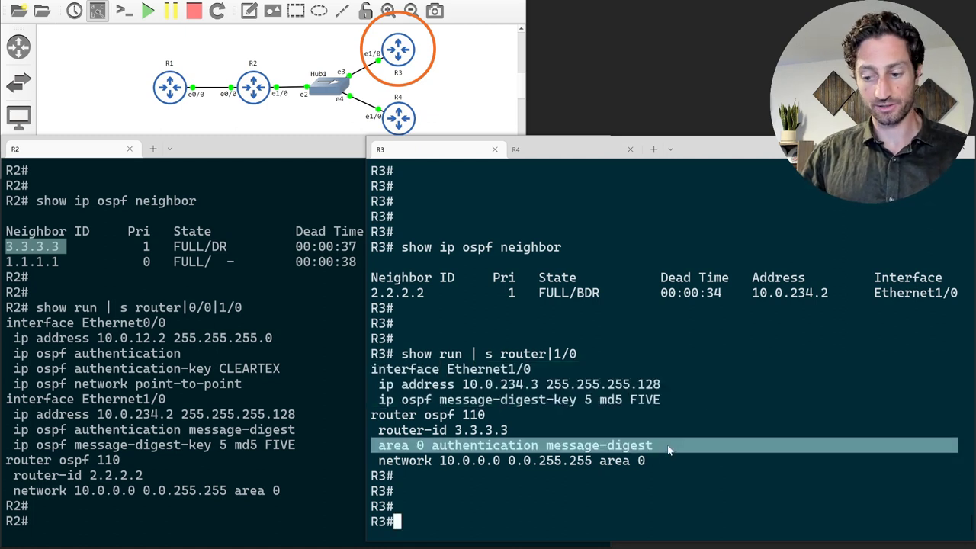
drag(431, 296, 372, 299)
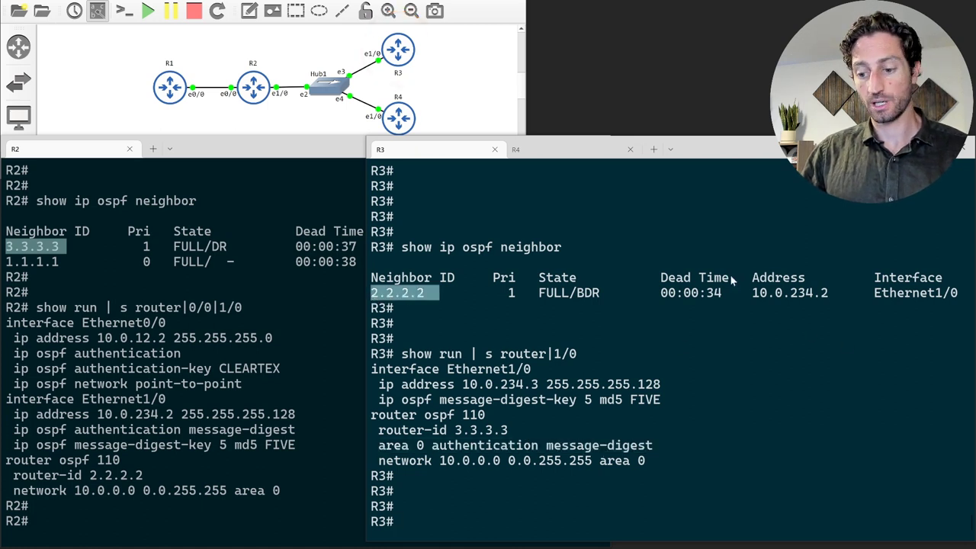
click(559, 151)
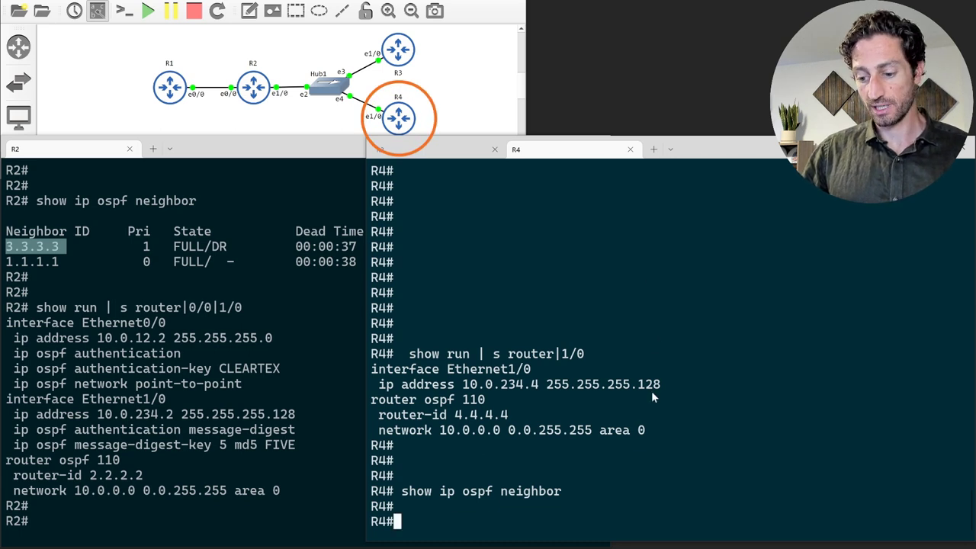
drag(670, 383, 669, 364)
drag(684, 432, 684, 397)
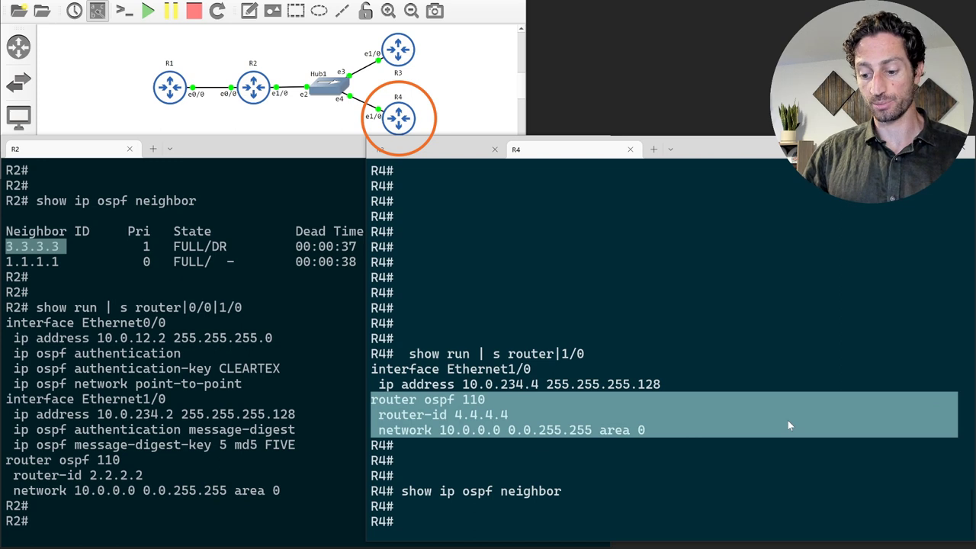
click(452, 154)
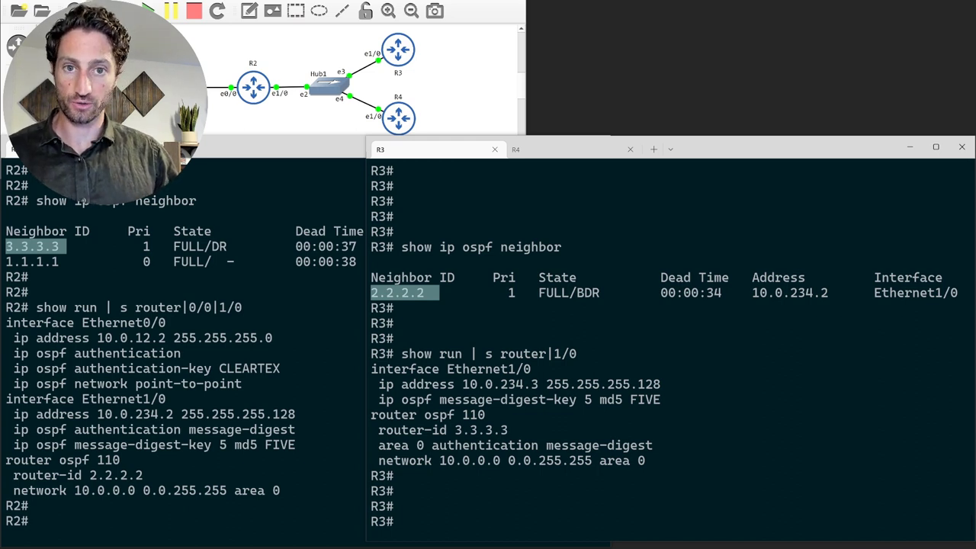
- Start a Wireshark packet capture on the R2–Hub1 link from the GNS3 topology
click(459, 75)
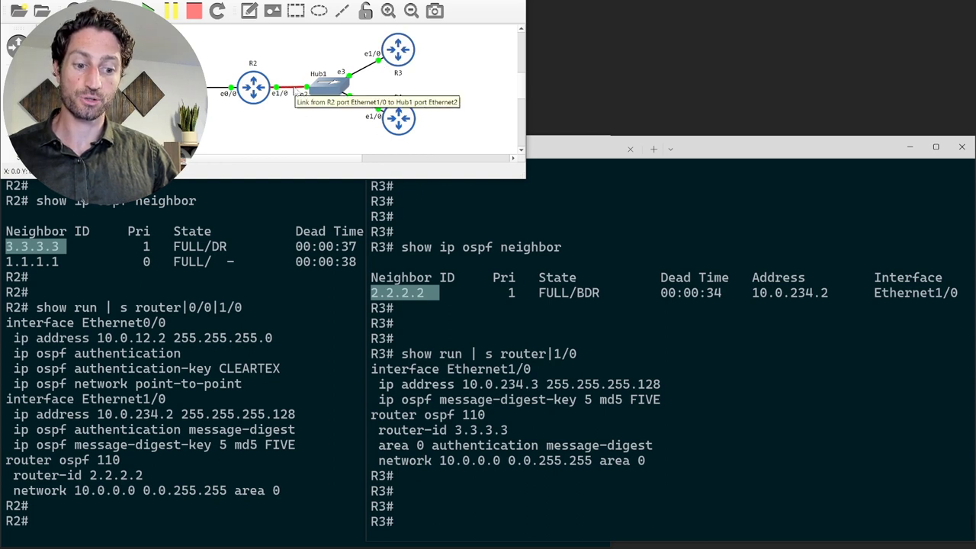
right_click(297, 87)
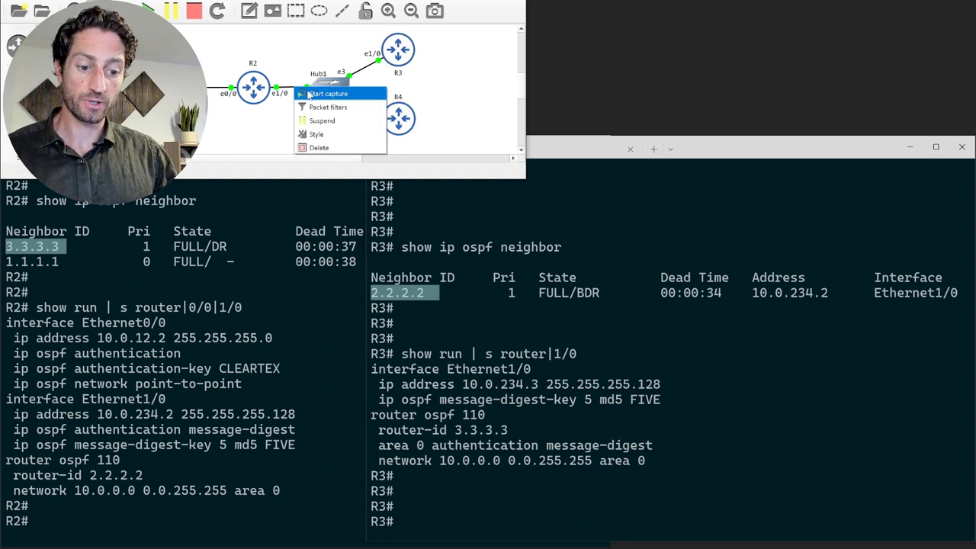
click(322, 92)
click(327, 101)
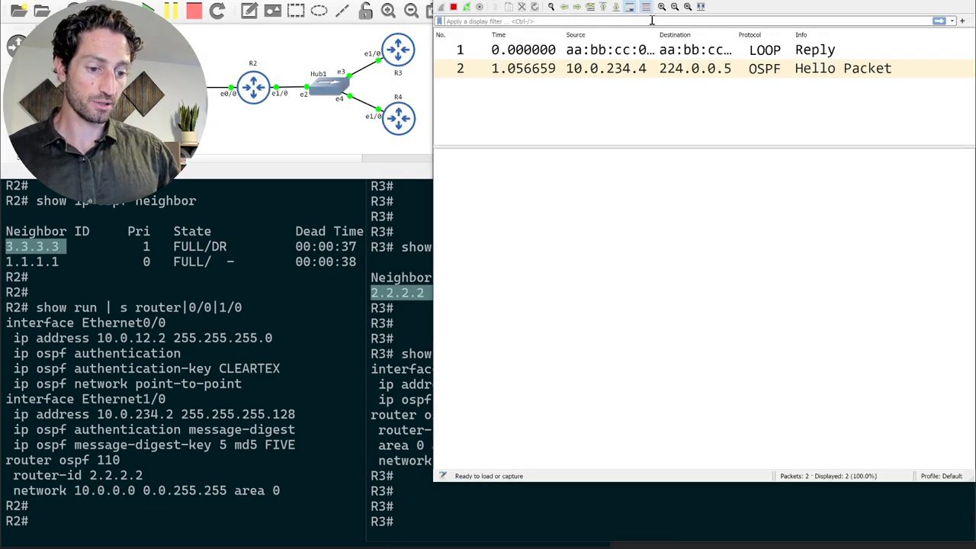
- Filter the capture to ospf and inspect R2's Hello, whose Auth Type is cryptographic
click(652, 21)
text(ospf)
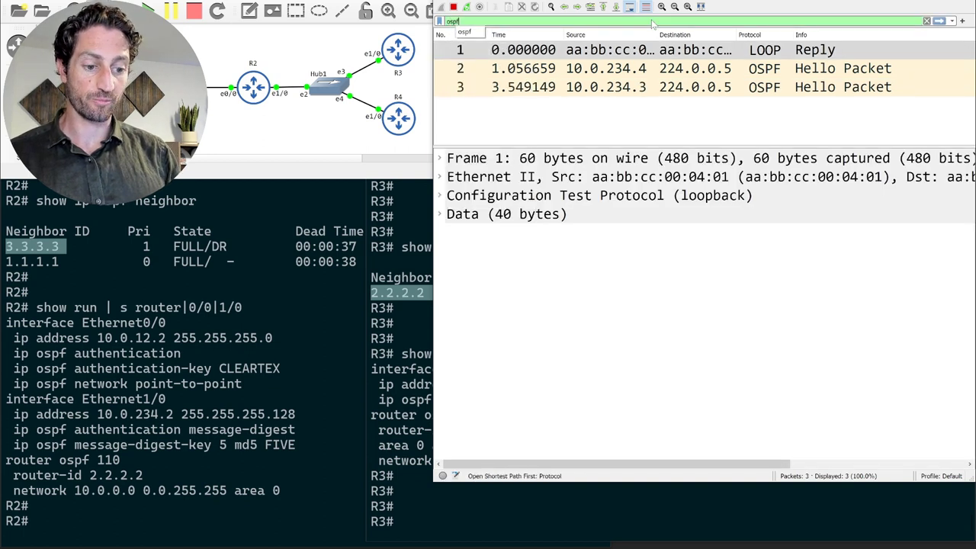
key(Return)
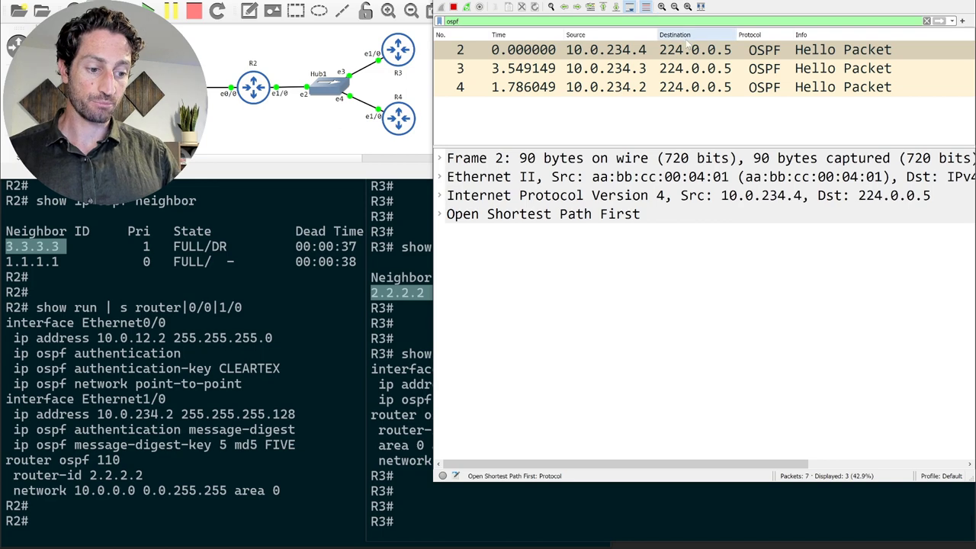
click(606, 87)
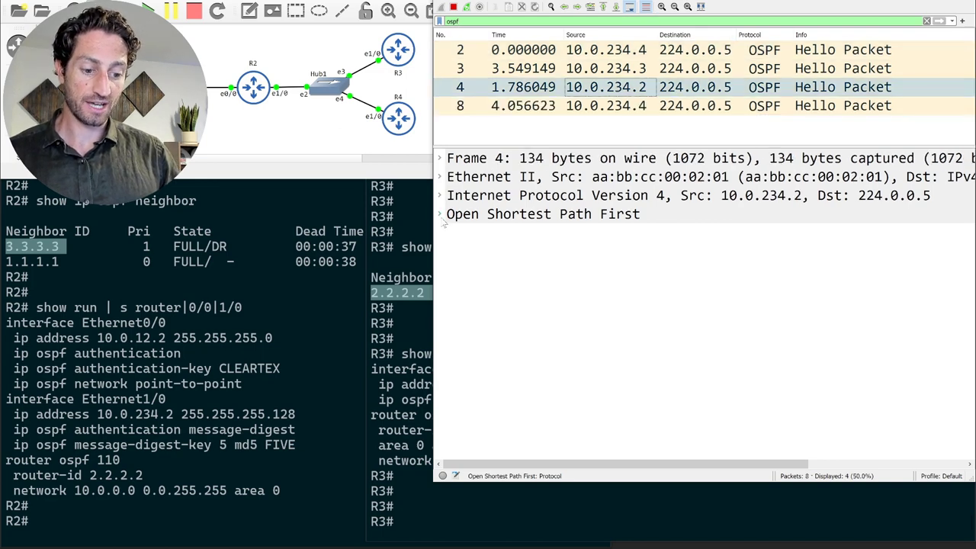
click(440, 215)
click(451, 233)
click(747, 365)
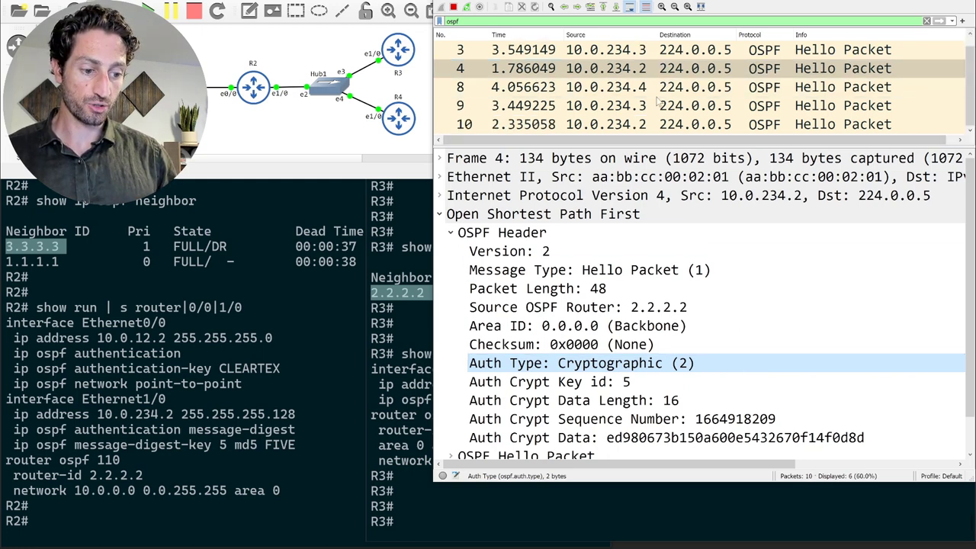
- Compare Auth Type in R3's Hello (cryptographic) with R4's Hello (null)
click(655, 106)
click(694, 368)
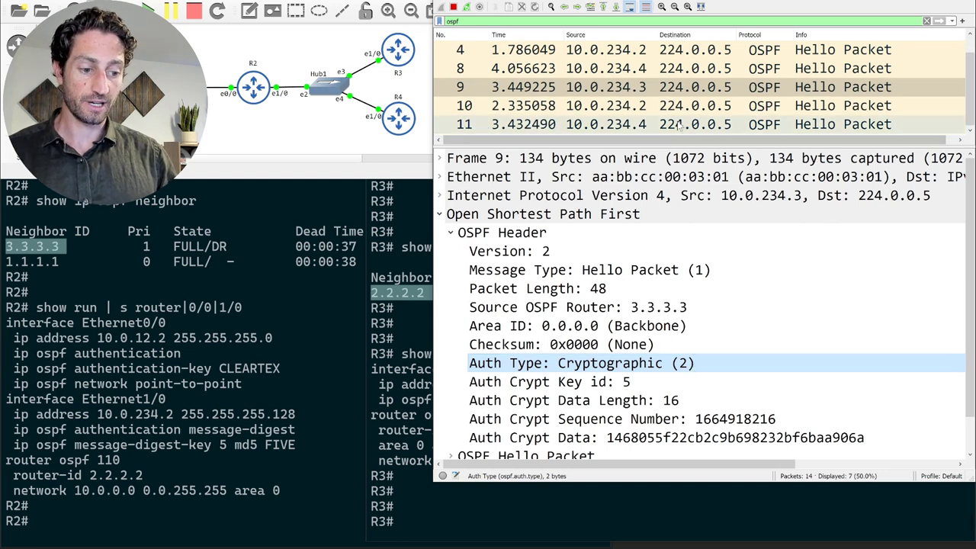
click(696, 124)
click(731, 365)
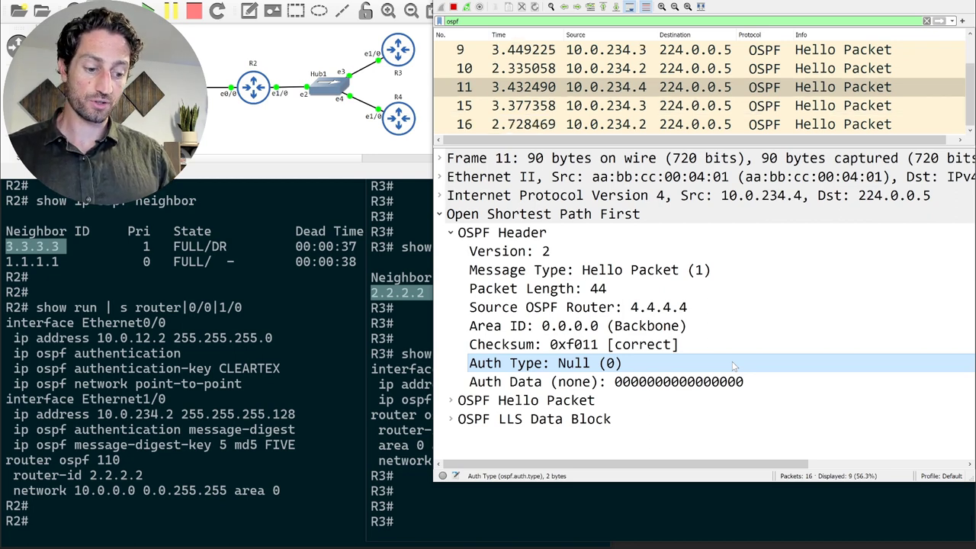
click(341, 341)
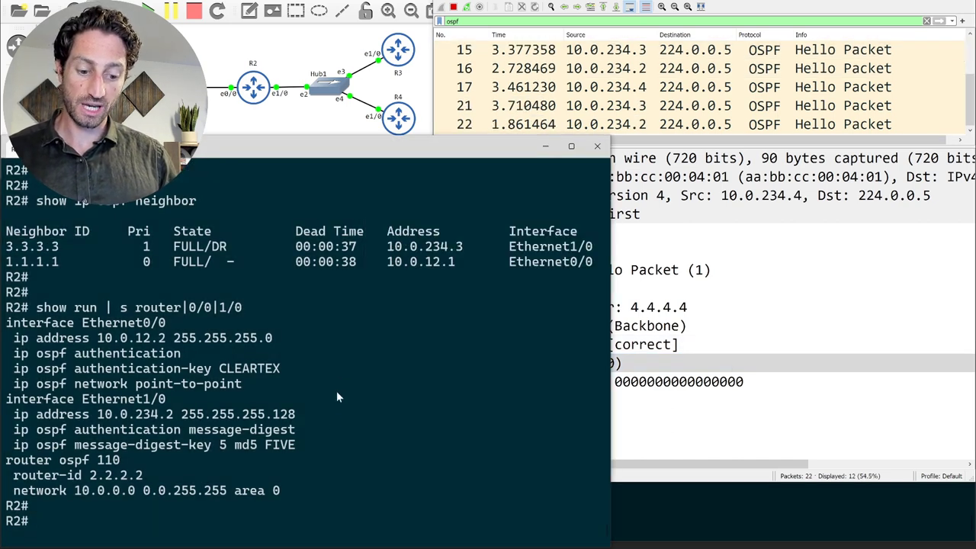
- Copy R2's message-digest-key 5 line and enter Ethernet1/0 configuration on R3
triple_click(325, 444)
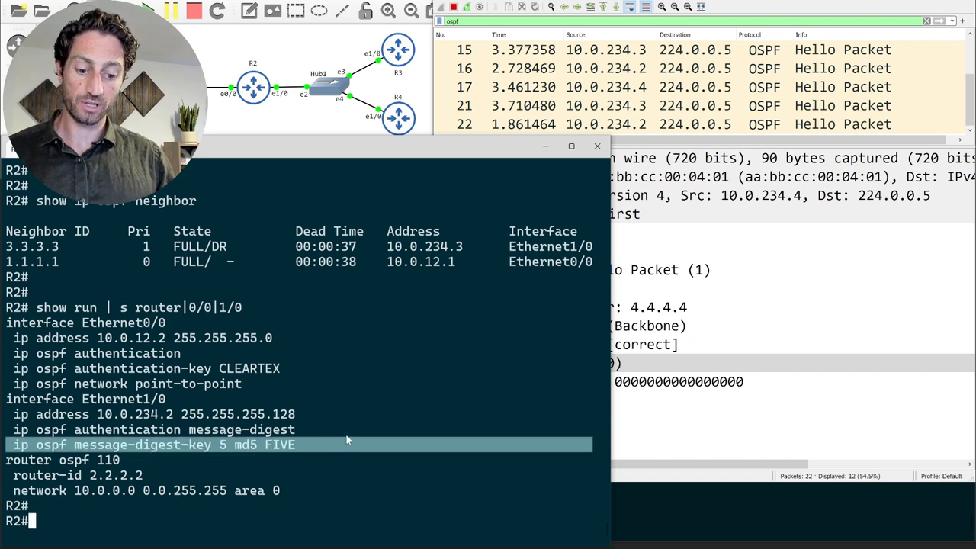
click(655, 497)
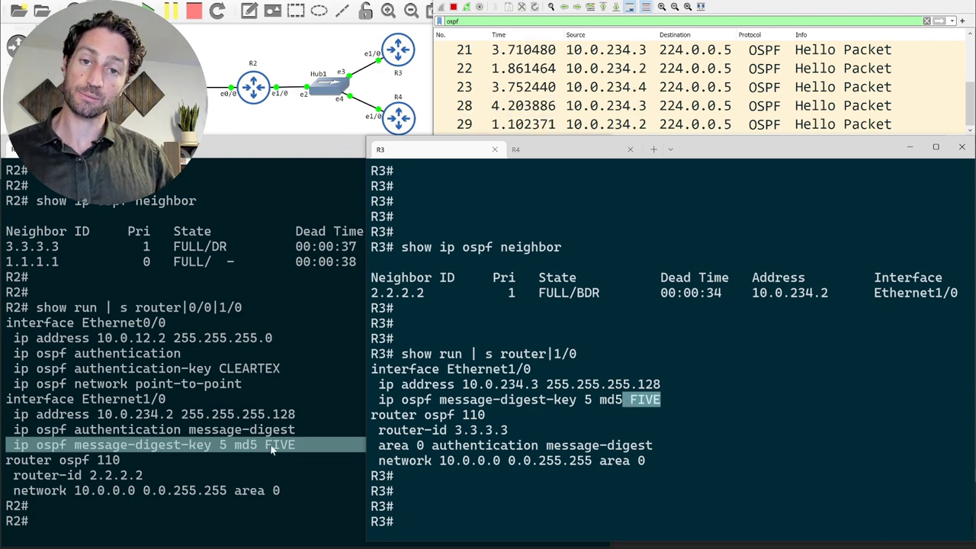
click(732, 417)
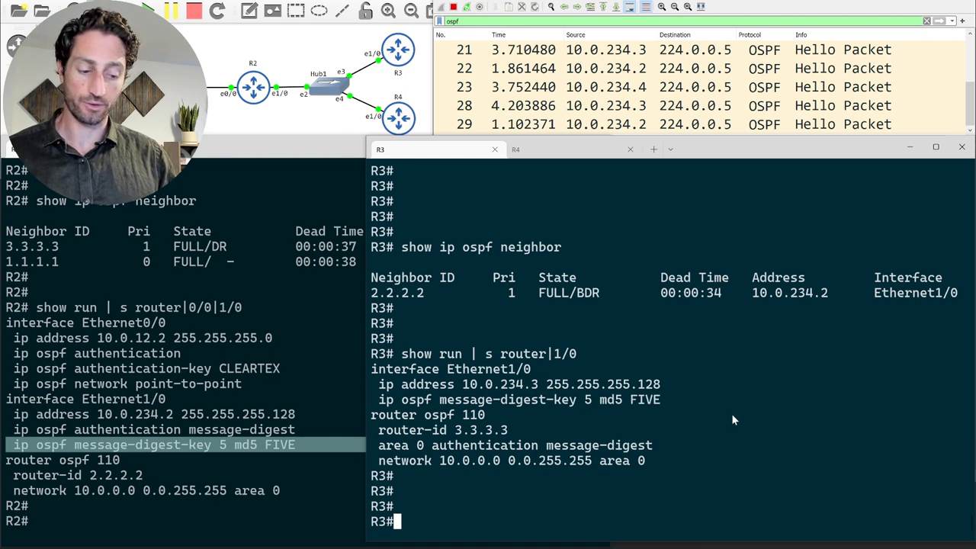
key(Return)
text(conf t)
key(Return)
text(in)
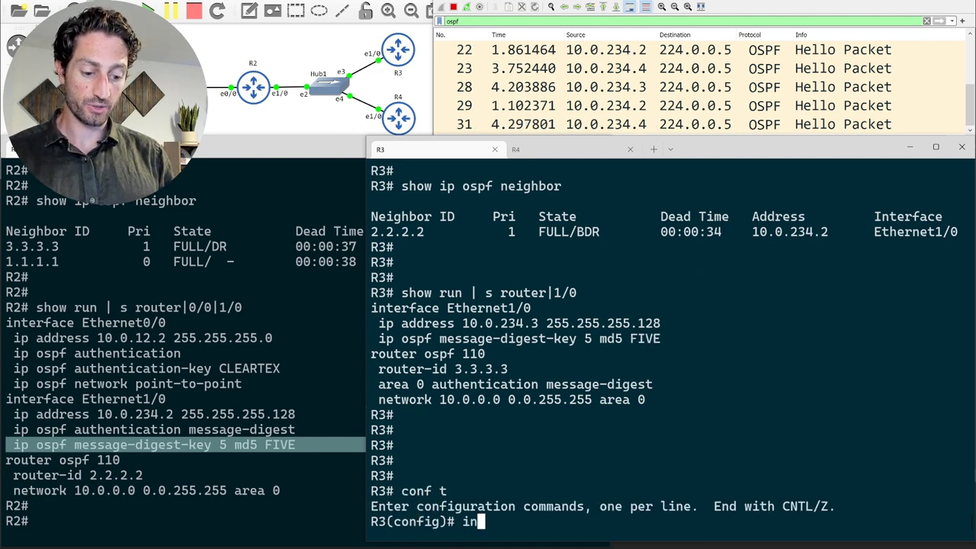
text(t eth1/0)
key(Return)
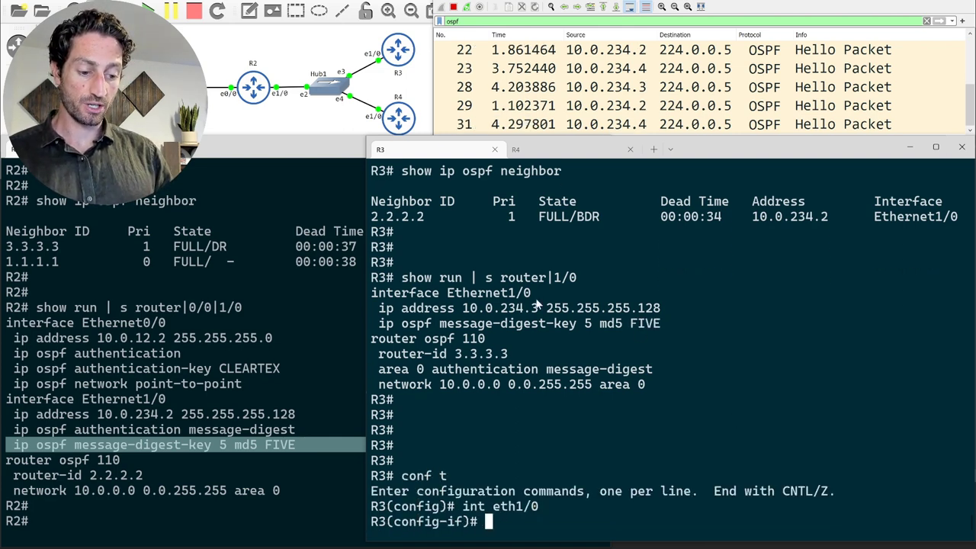
- Replace R3's MD5 key 5 with key string FIVEFIVE, exit, and enter show ip ospf neighbor
drag(379, 324, 662, 325)
key(ctrl+c)
text(no)
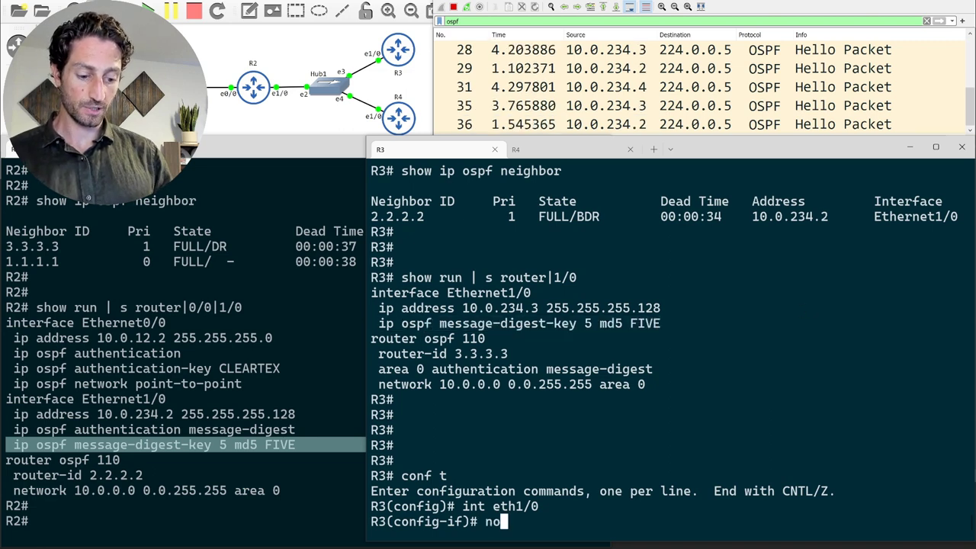
key(ctrl+v)
key(Return)
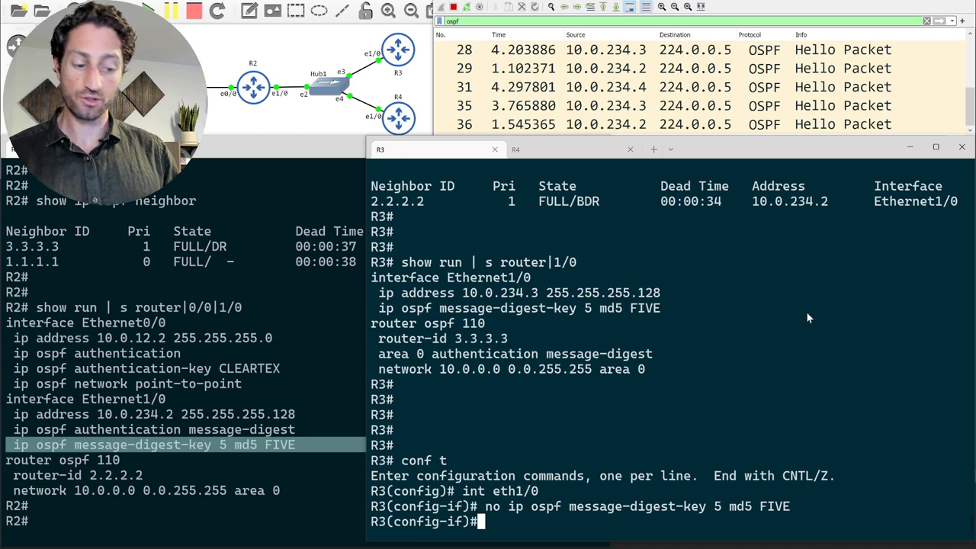
key(ctrl+v)
text(FIVE)
key(Return)
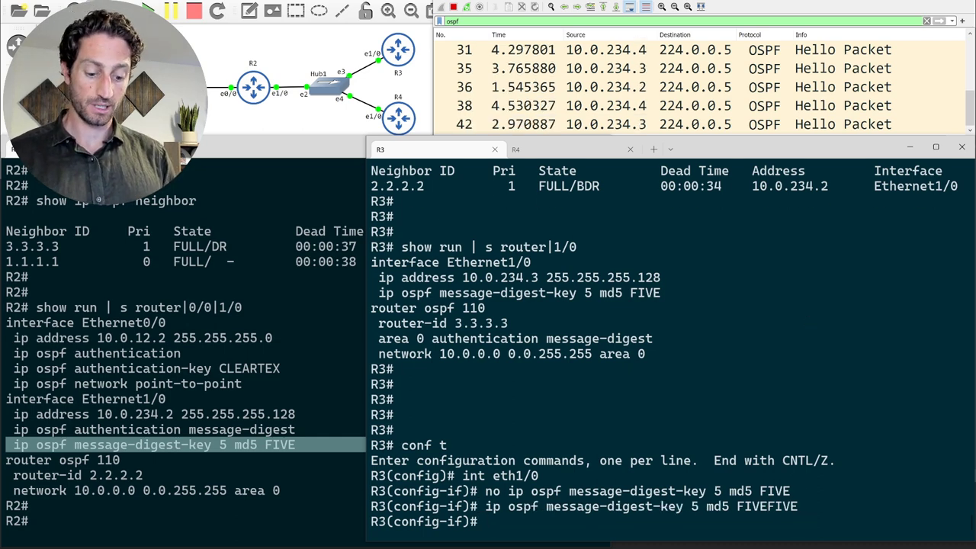
key(ctrl+z)
key(Return)
key(Return)
text(show ip )
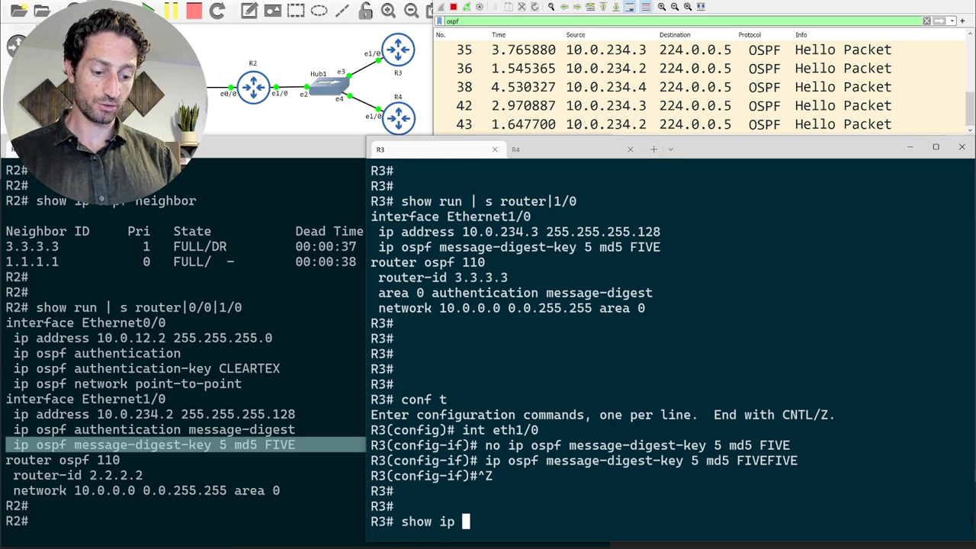
text(ospf neighbor)
- On R3, watch neighbor 2.2.2.2's dead time run down, rerunning show ip ospf neighbor until it drops
key(Return)
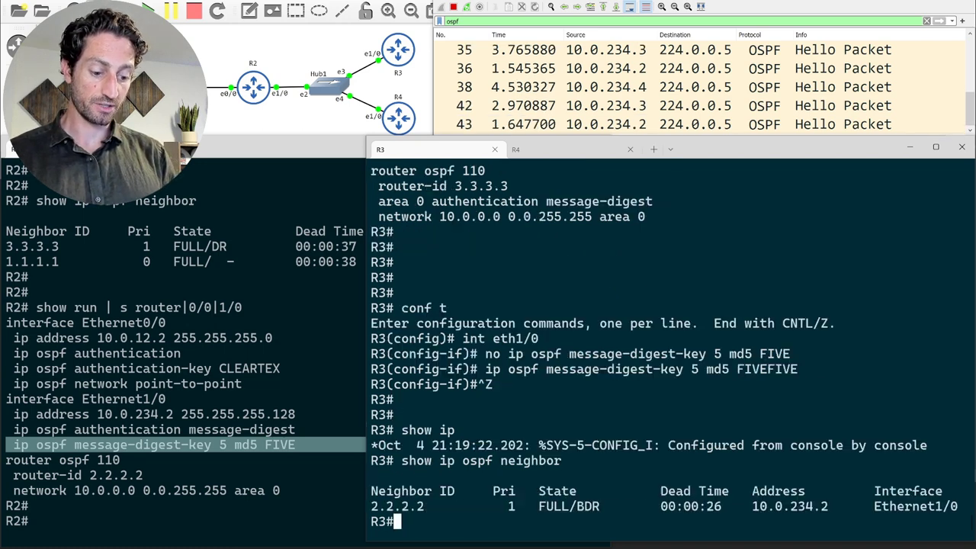
key(Return)
key(Return)
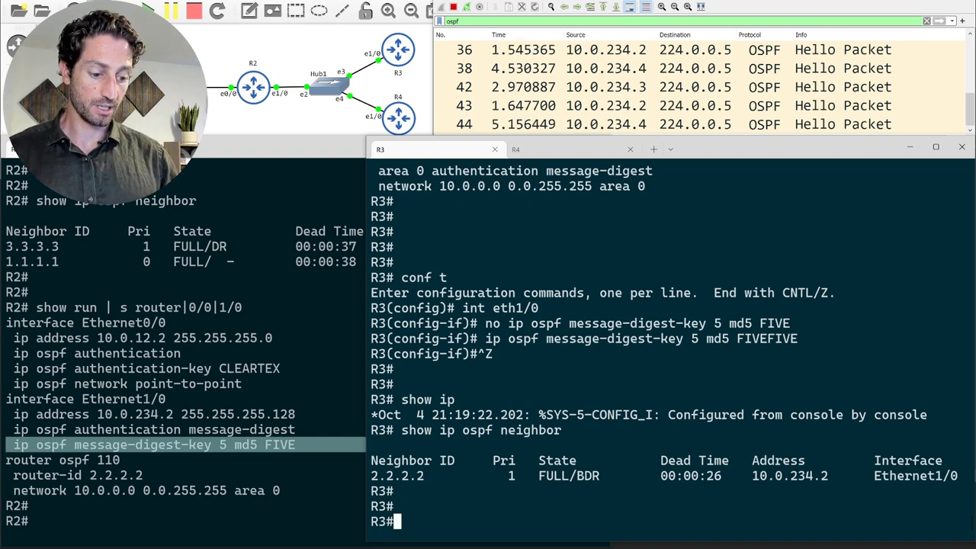
drag(731, 476, 698, 481)
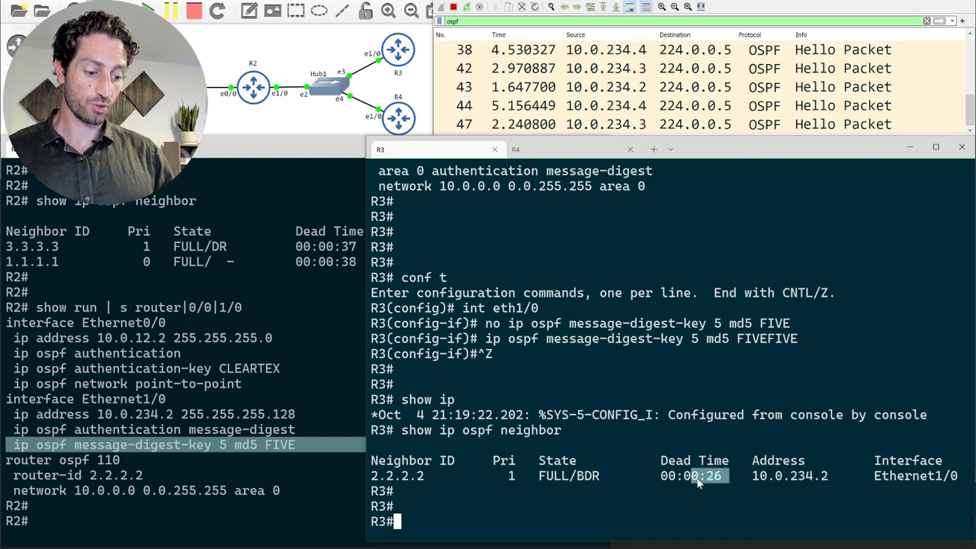
click(897, 276)
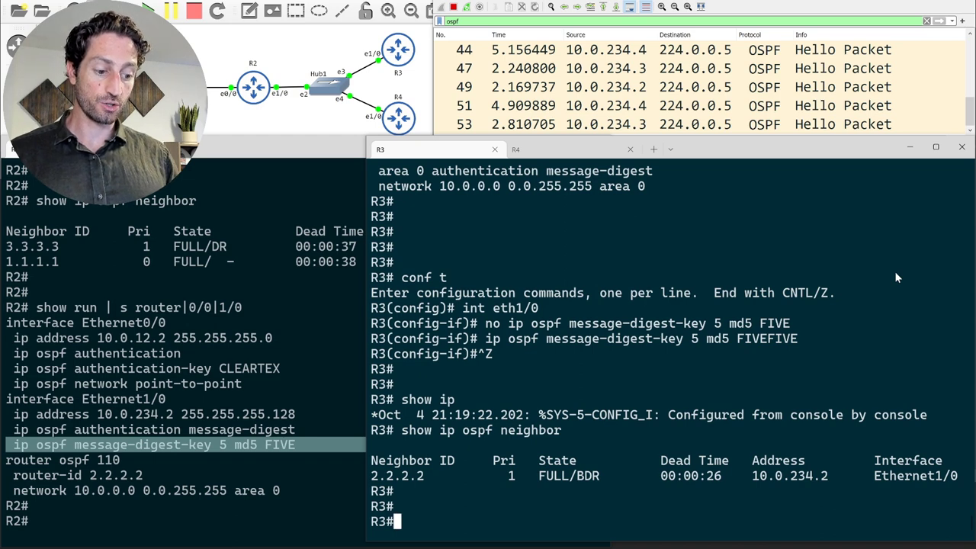
double_click(714, 477)
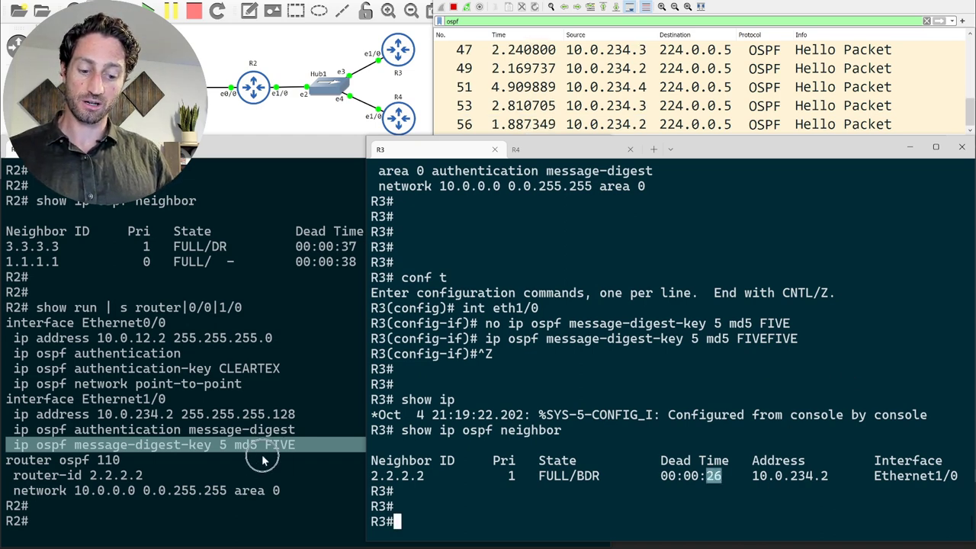
click(682, 246)
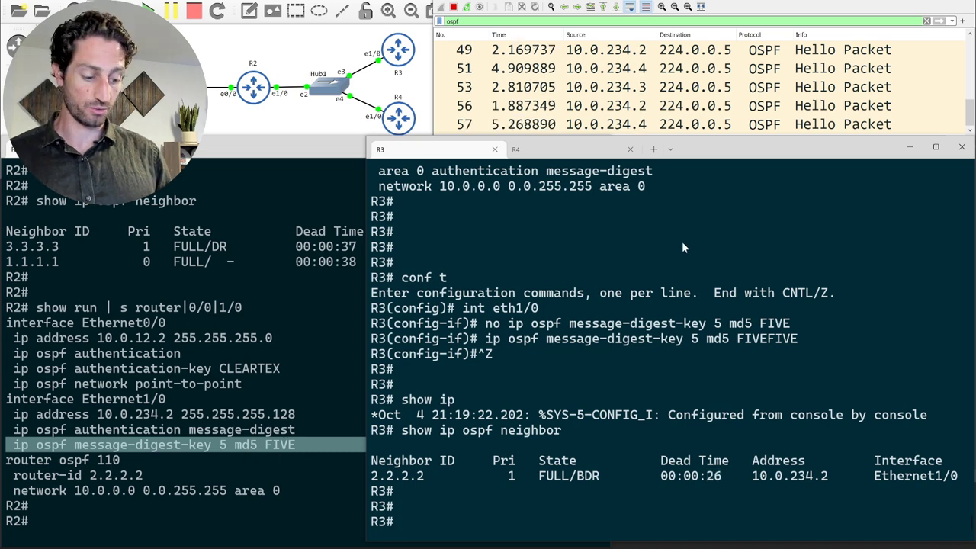
key(Return)
key(Up)
key(Return)
key(Return)
key(Return)
key(Return)
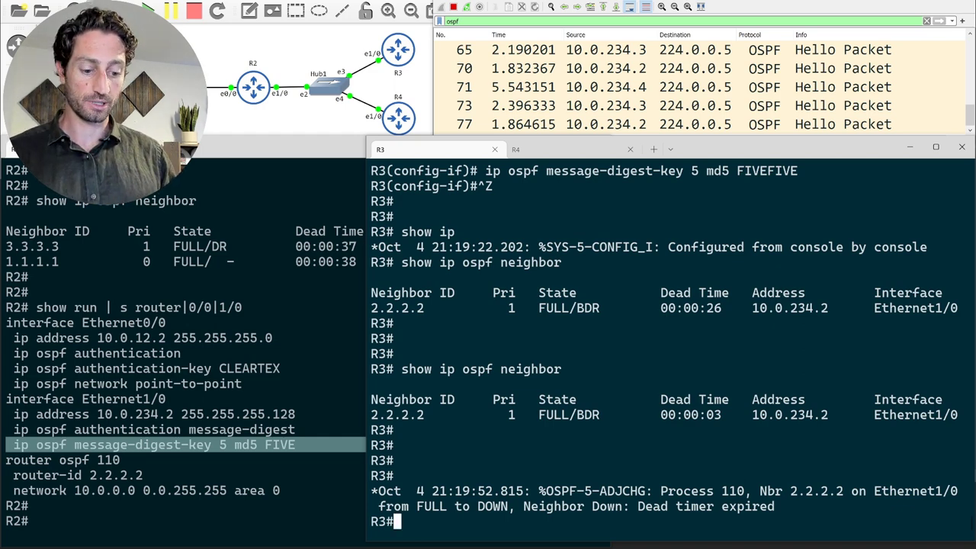
- Remove the mismatched MD5 key 5 from R3's Ethernet1/0
key(Return)
key(Return)
key(Return)
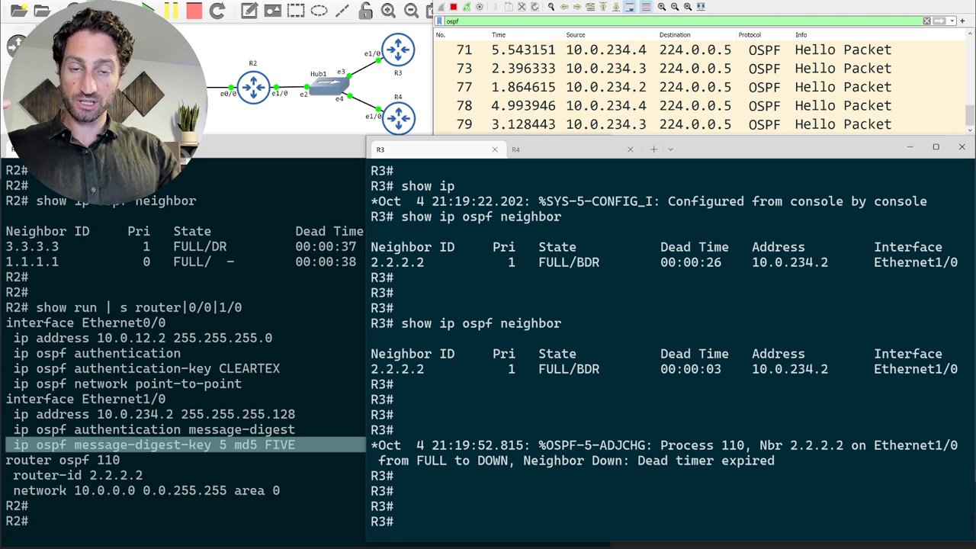
text(conf t)
key(Return)
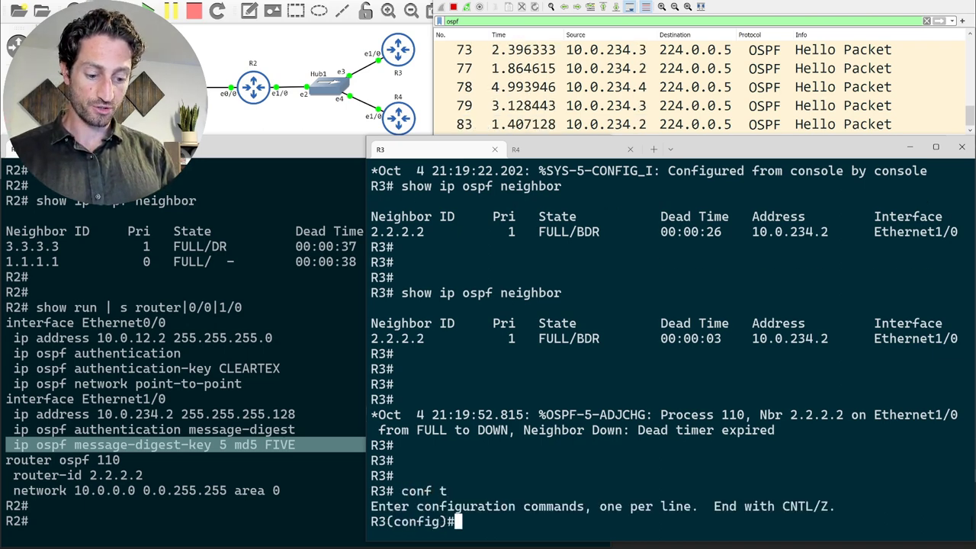
text(int eth1/0)
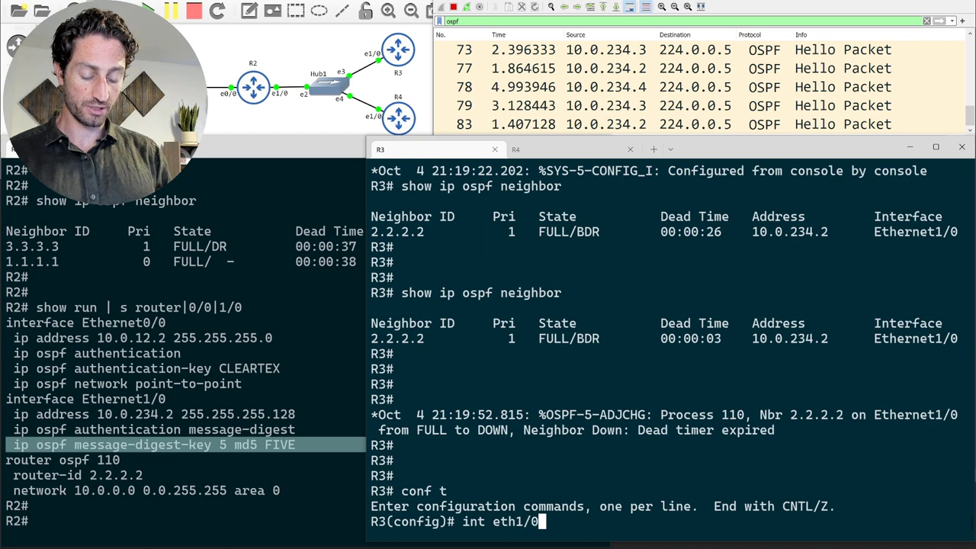
key(Return)
text(no)
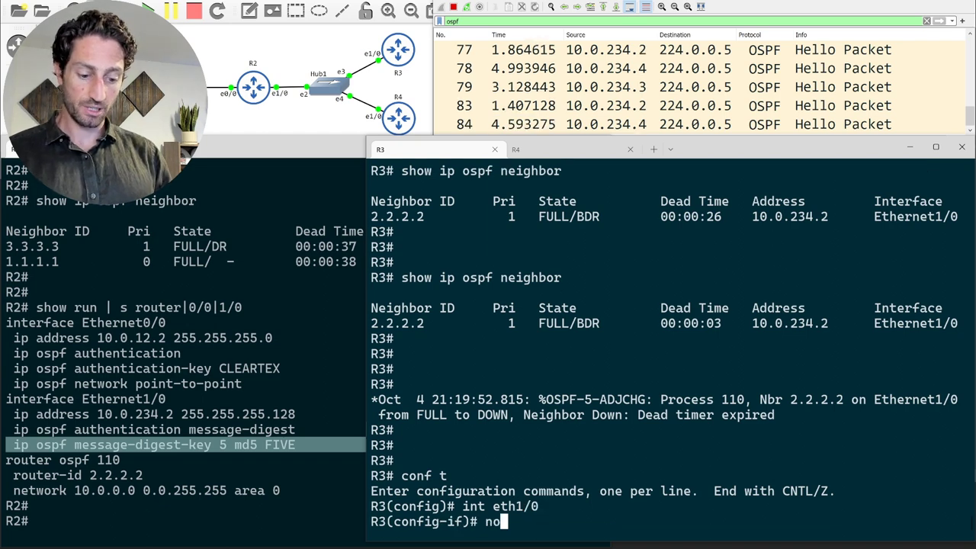
text( ip ospf mes)
key(Tab)
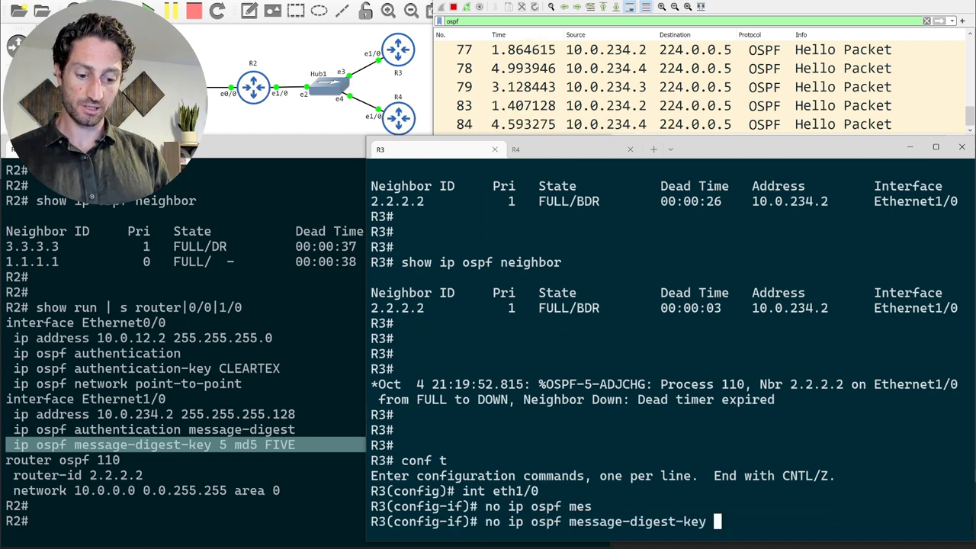
text(5)
key(Return)
- Re-add R3's key 5 with key string FIVE and exit configuration mode
key(Up)
key(ctrl+a)
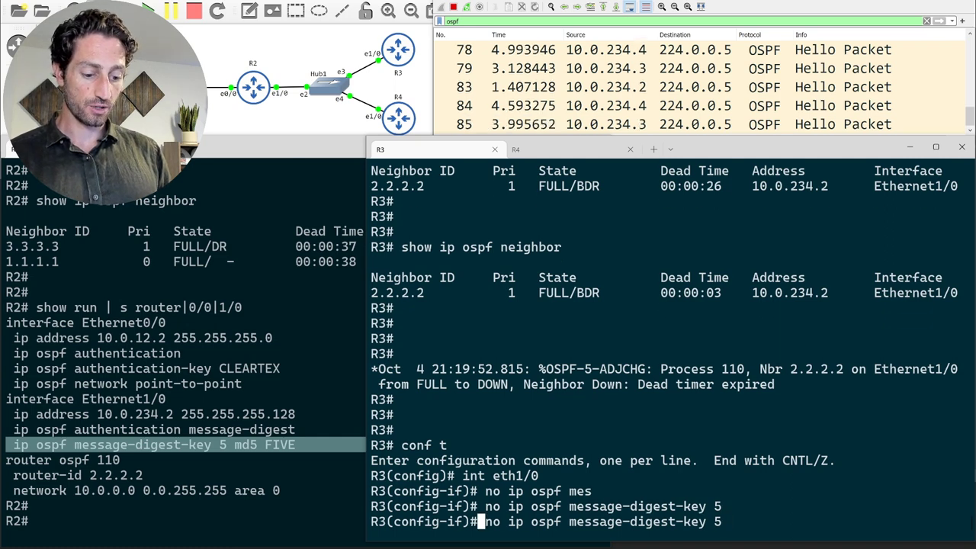
key(Delete)
key(Delete)
key(ctrl+e)
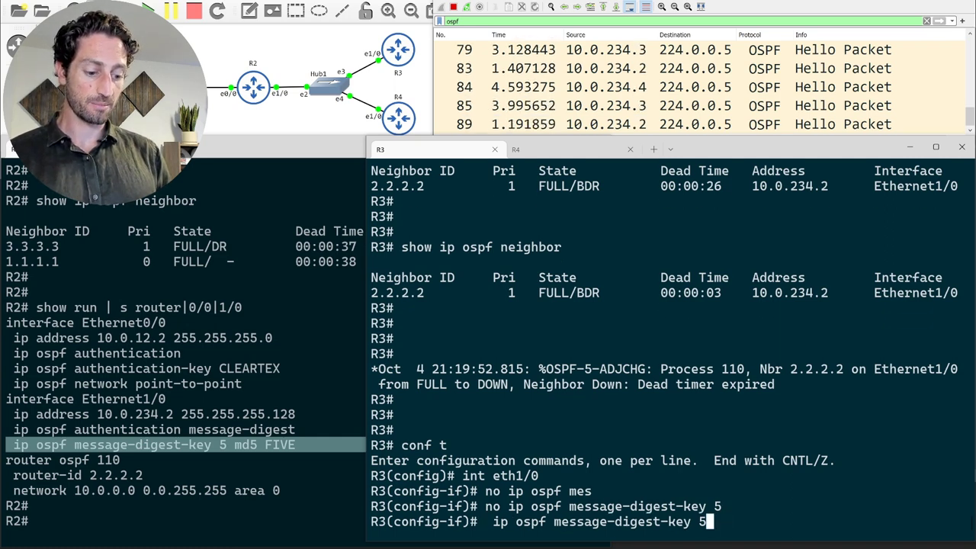
text(md5 FIVE)
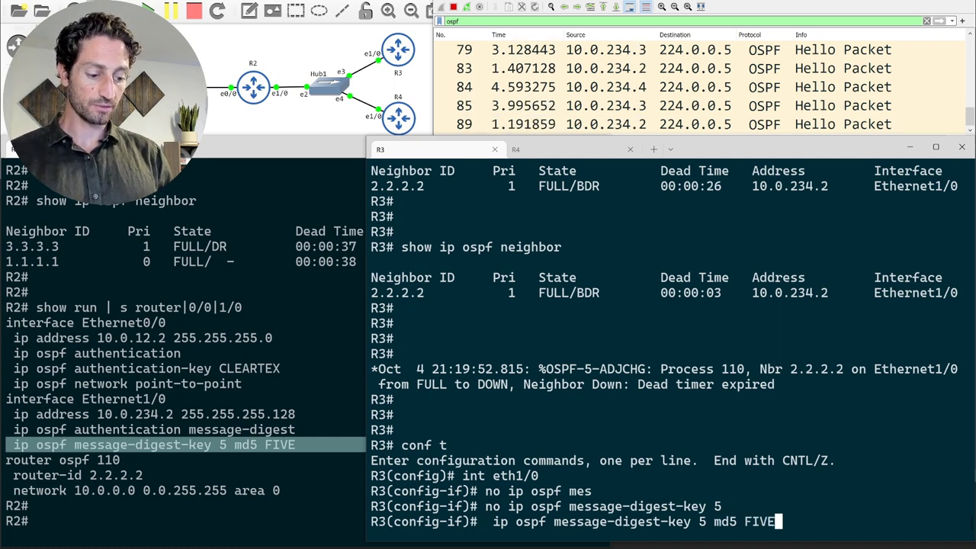
key(Return)
key(ctrl+z)
key(Return)
key(Return)
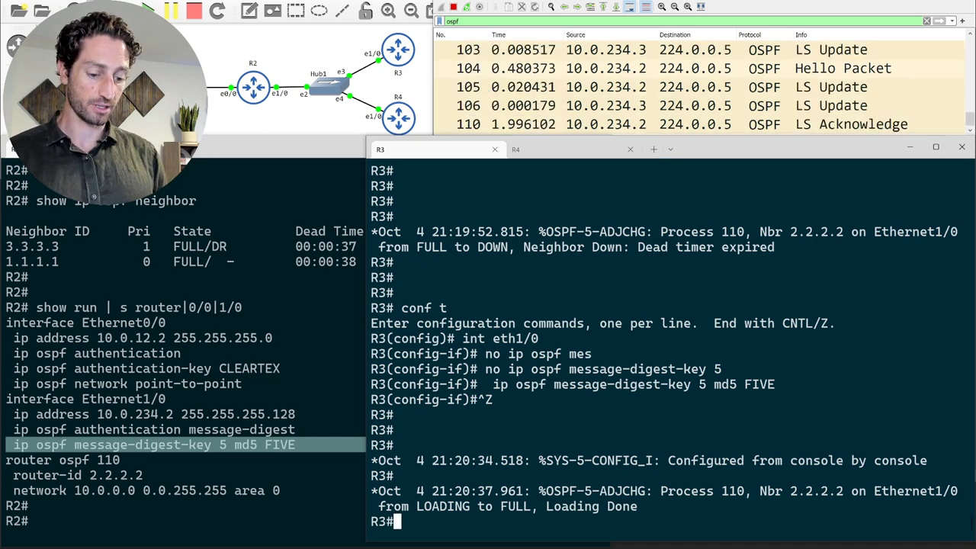
key(Return)
key(Return)
key(Return)
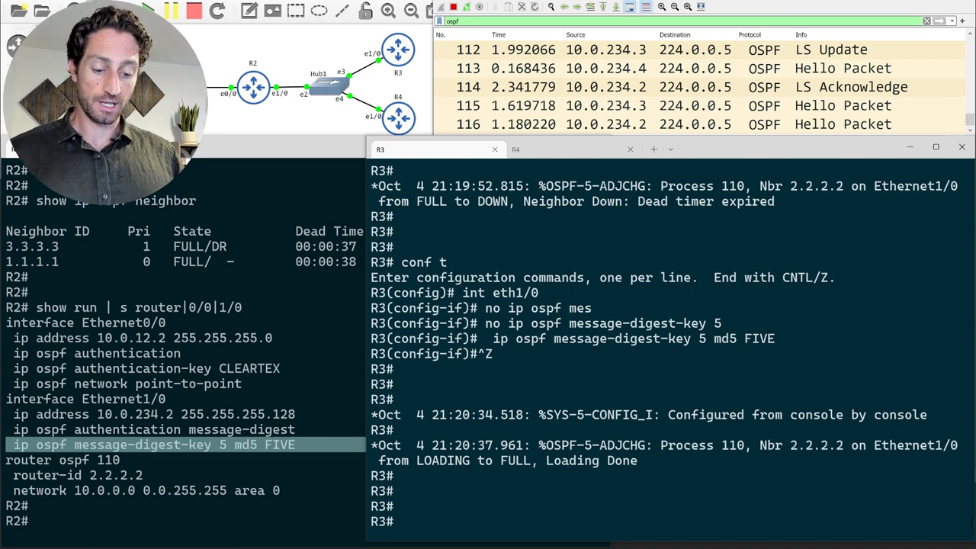
- Run show ip ospf int eth1/0 on R2 and highlight the cryptographic authentication, youngest key id 5 lines
click(345, 374)
key(Return)
key(Return)
key(Return)
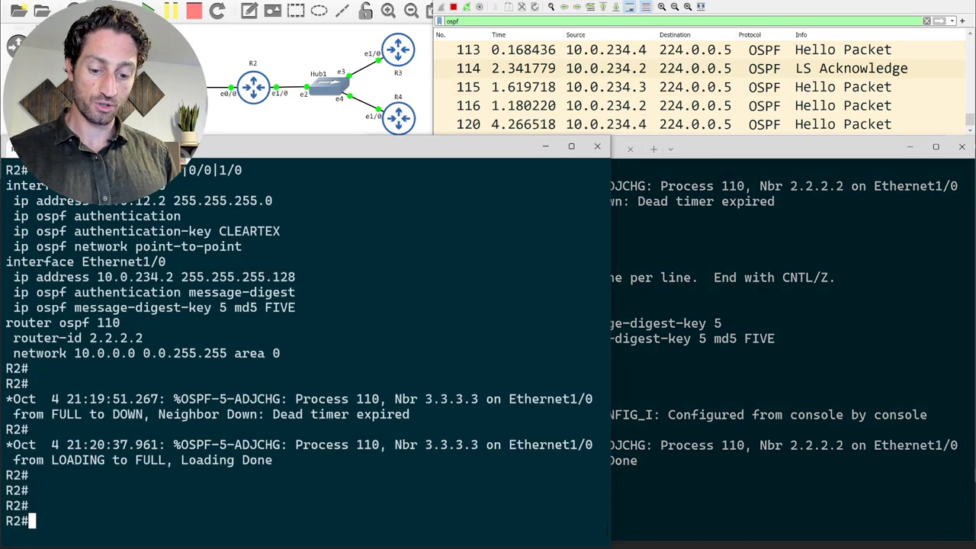
text(sho)
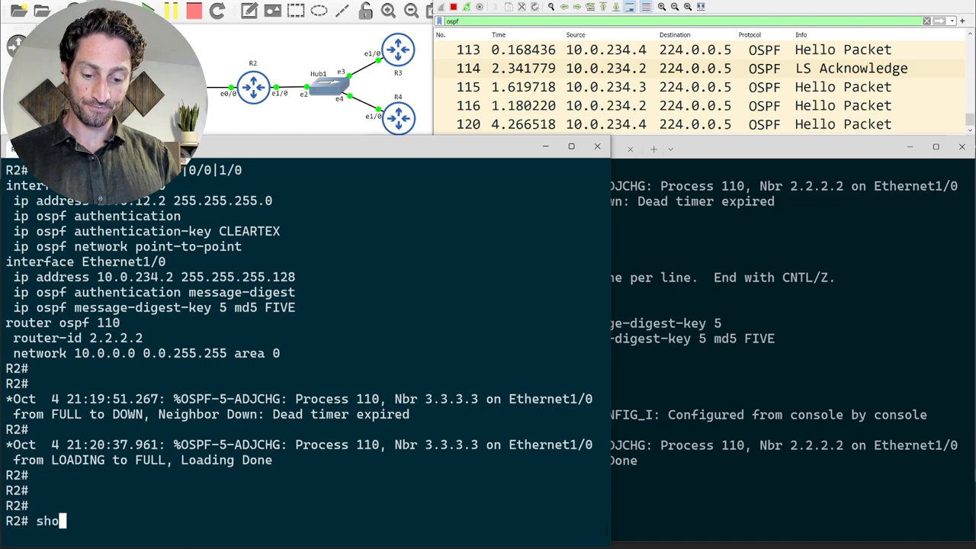
text(w ip o)
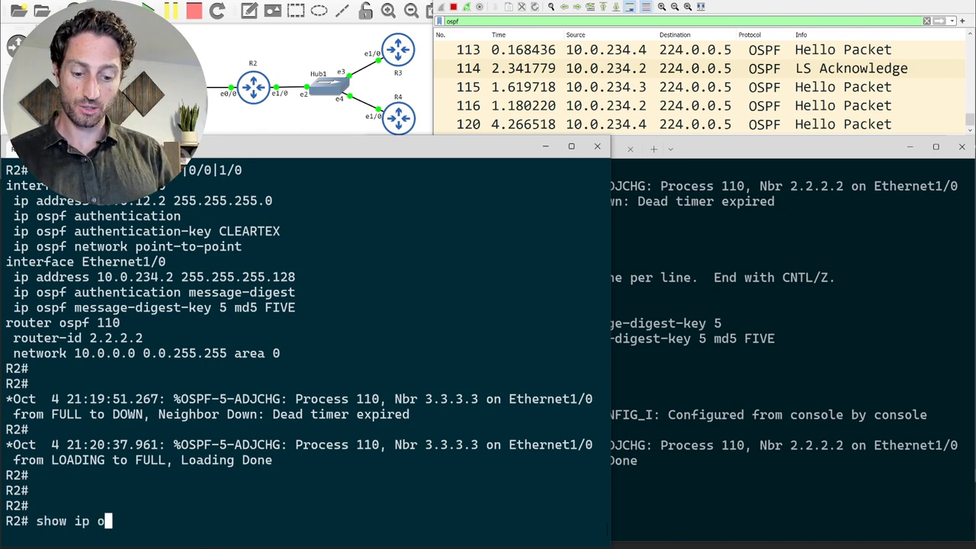
text(spf int eth1/0)
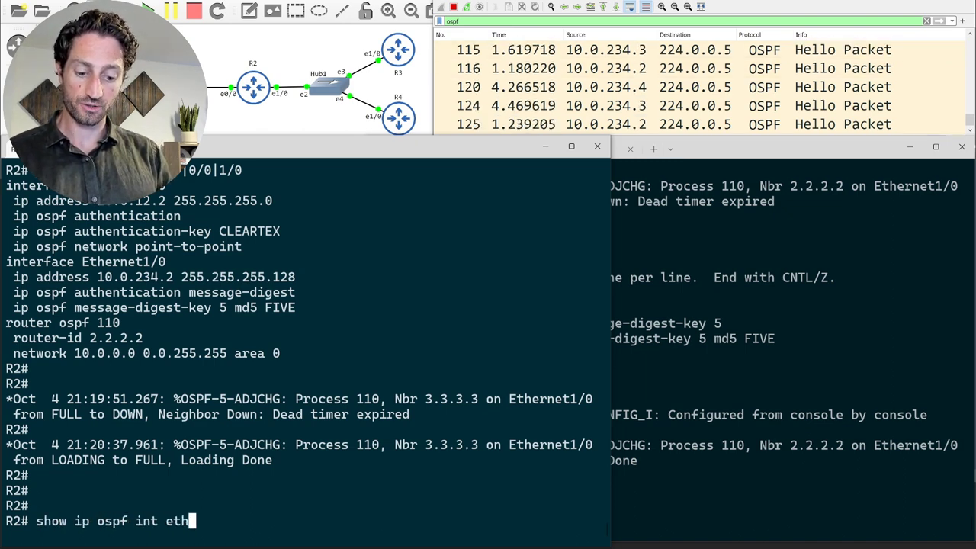
key(Return)
key(Return)
key(Return)
key(Return)
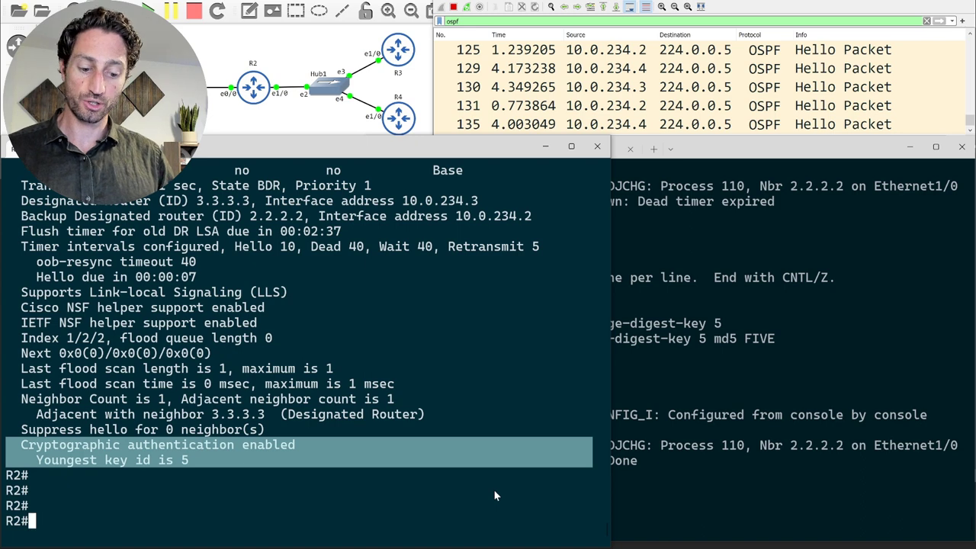
drag(287, 467, 283, 449)
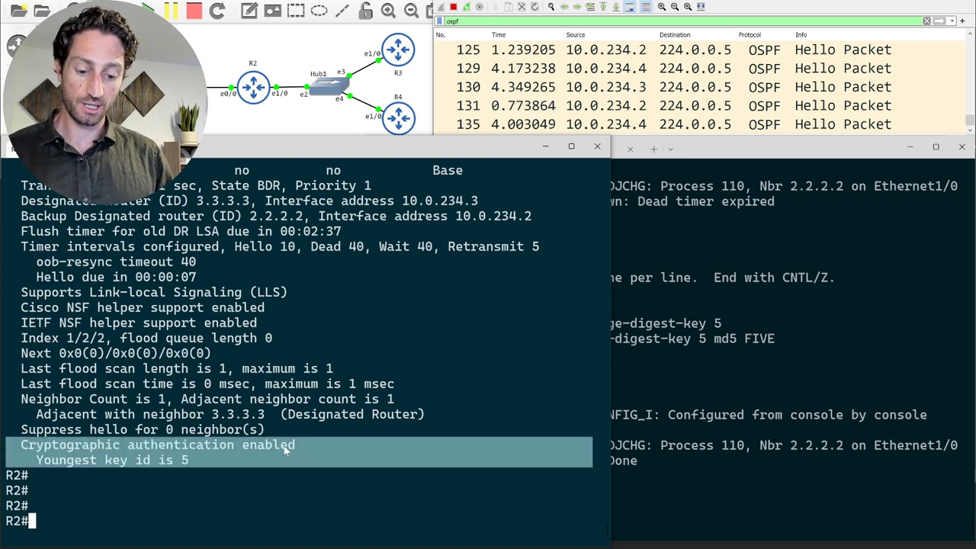
click(301, 500)
key(Return)
key(Return)
text(conf t)
key(Return)
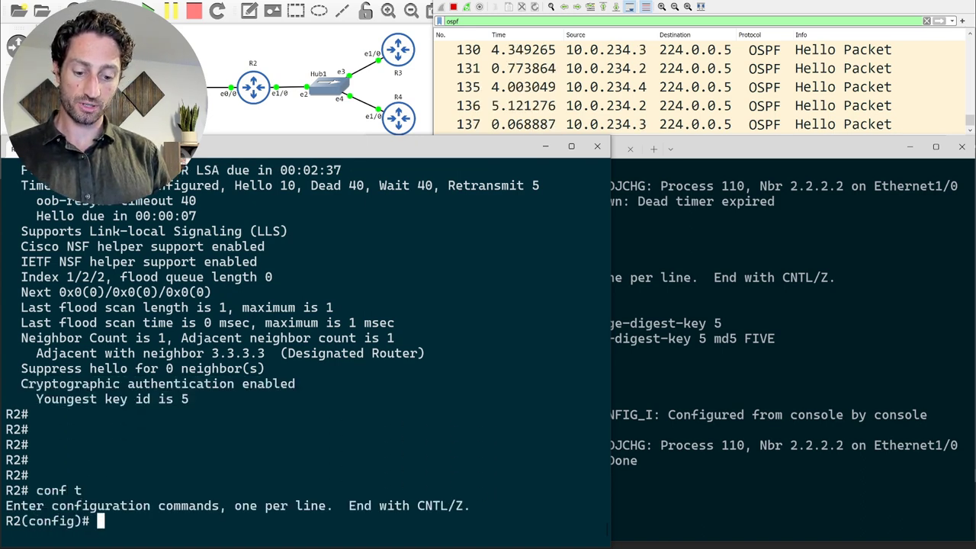
text(int eth1/0)
key(Return)
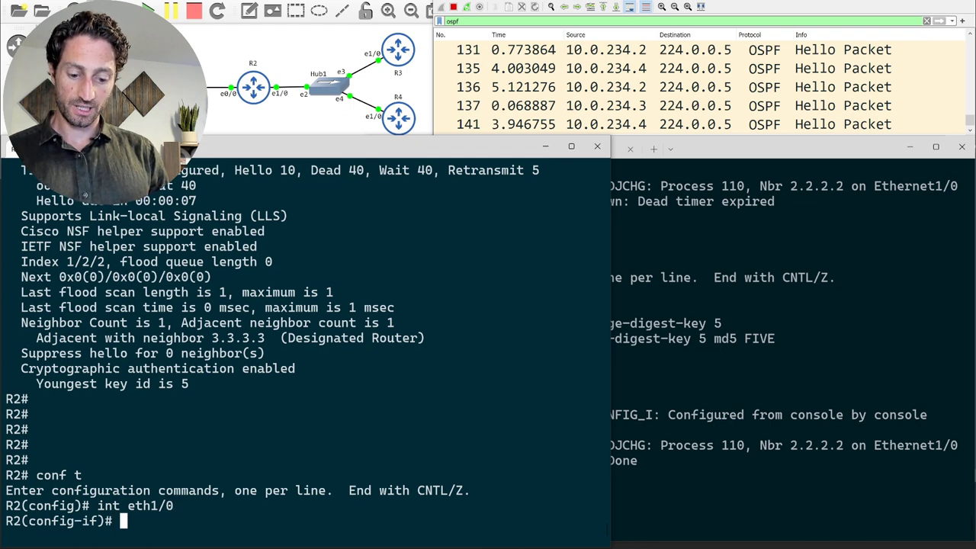
text(ip )
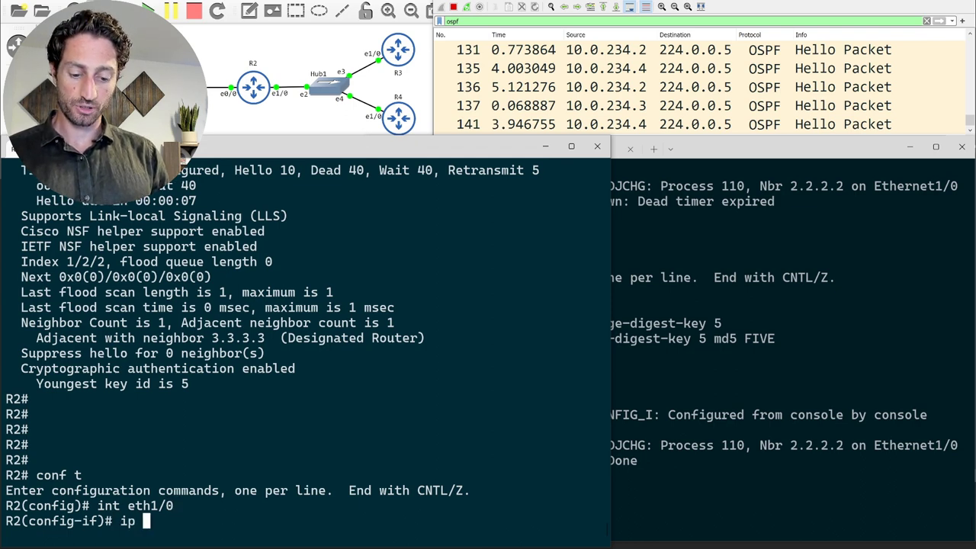
text(ospf mes)
key(Tab)
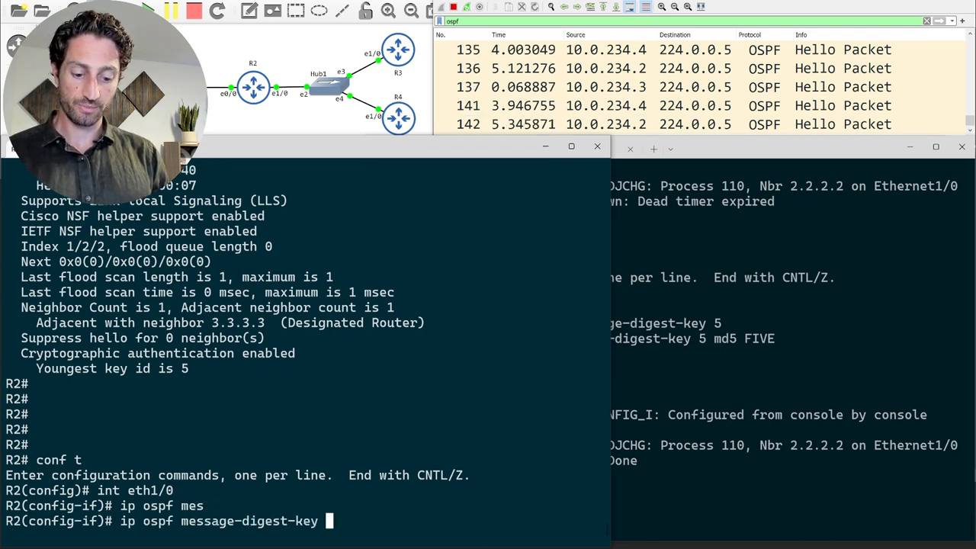
text(6 )
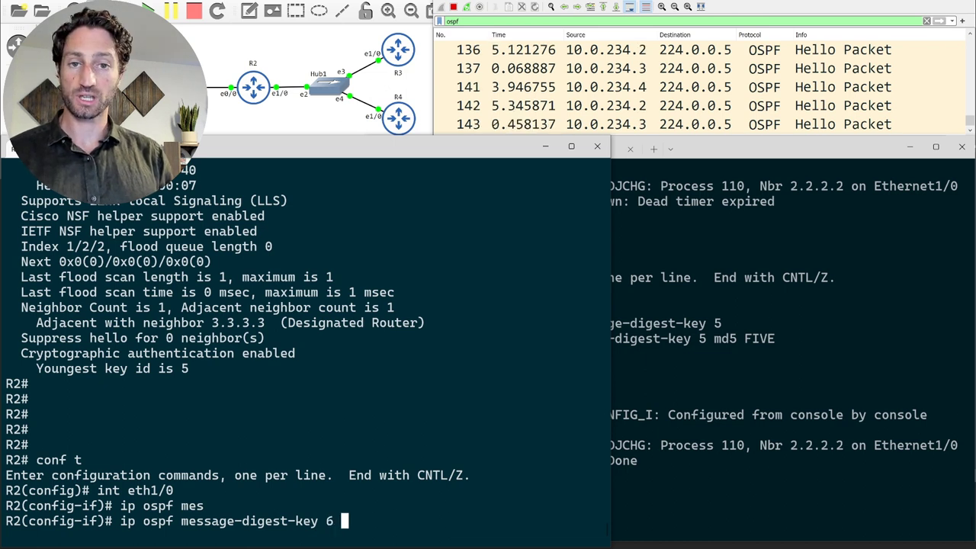
text(md5 )
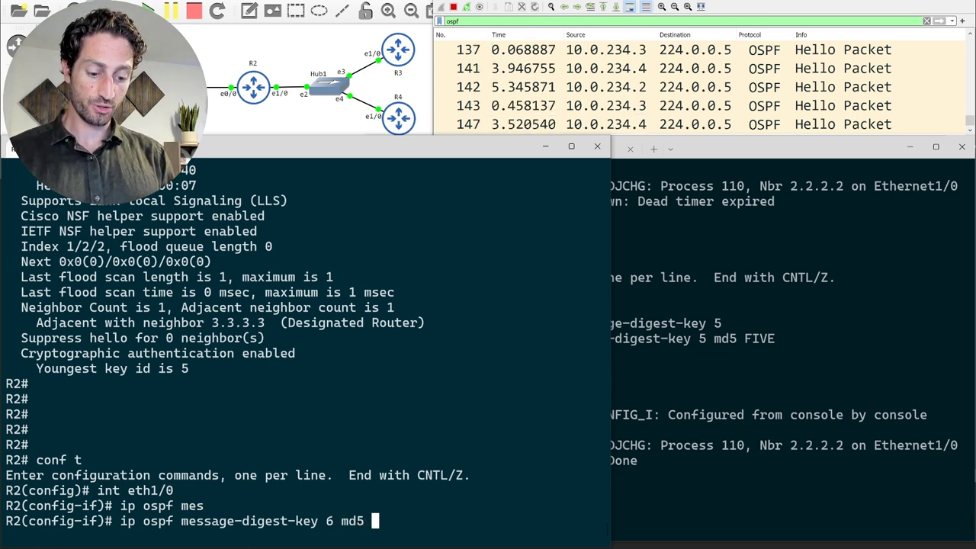
text(SIX)
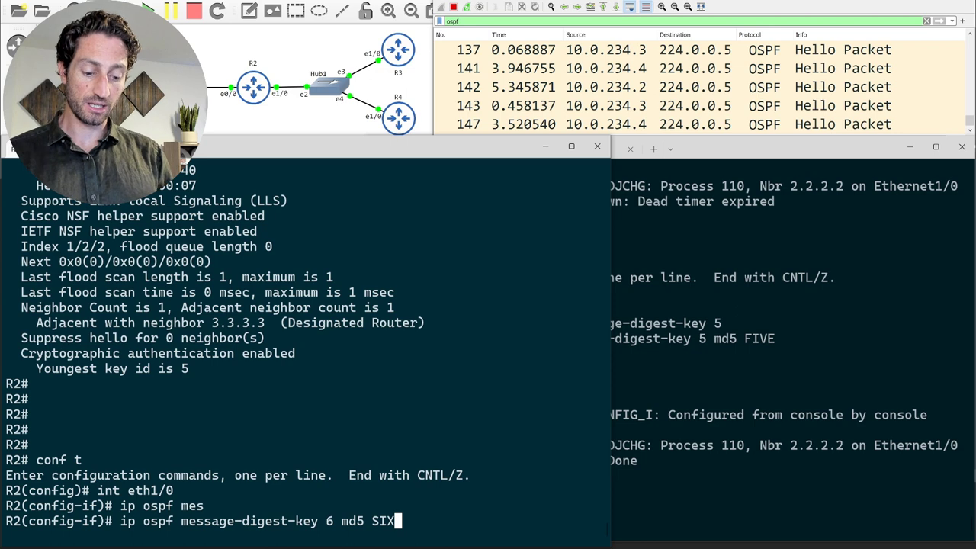
key(Return)
key(ctrl+z)
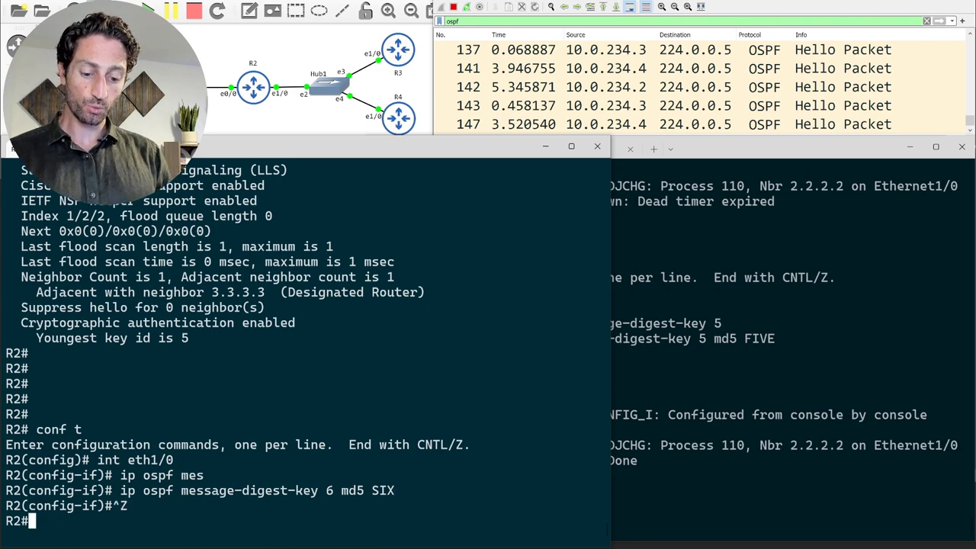
key(Return)
key(Return)
key(Up)
key(Up)
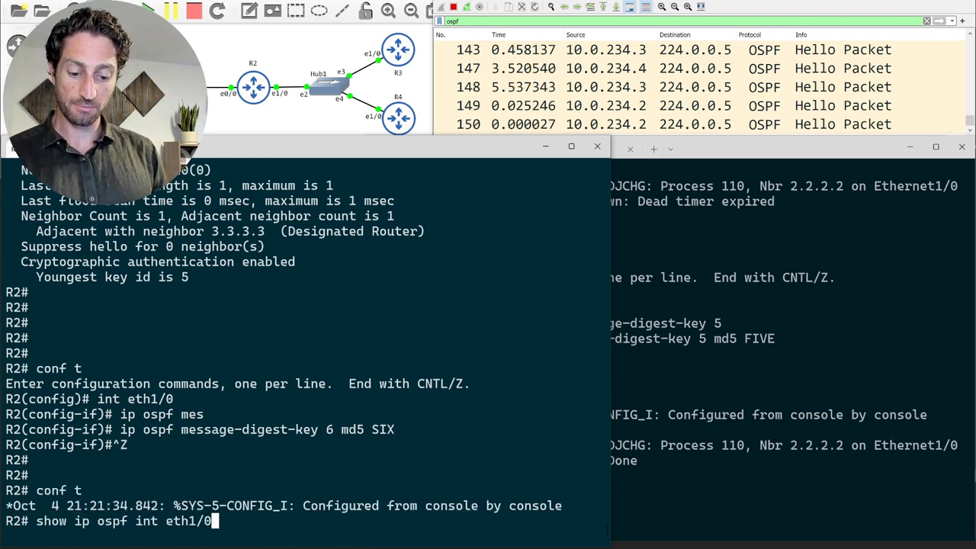
key(Return)
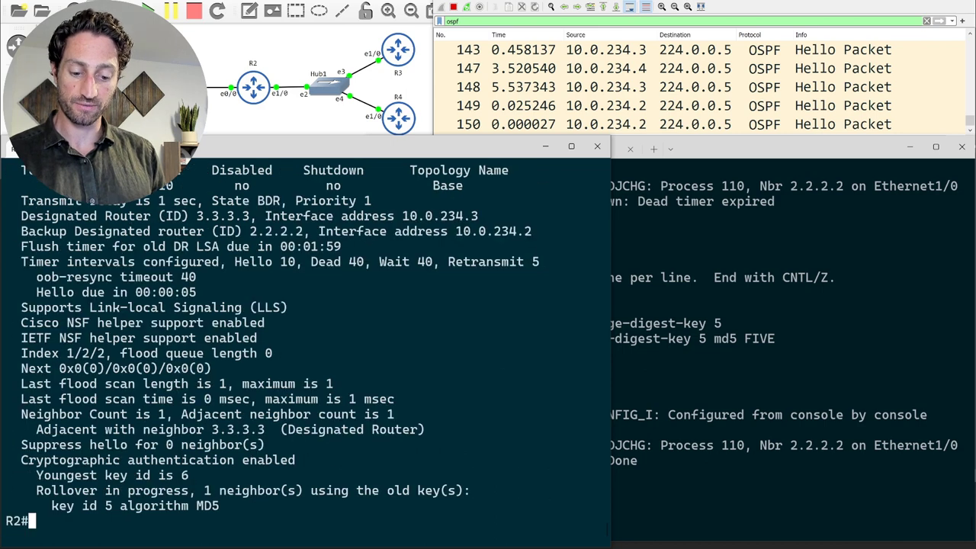
key(Return)
key(Return)
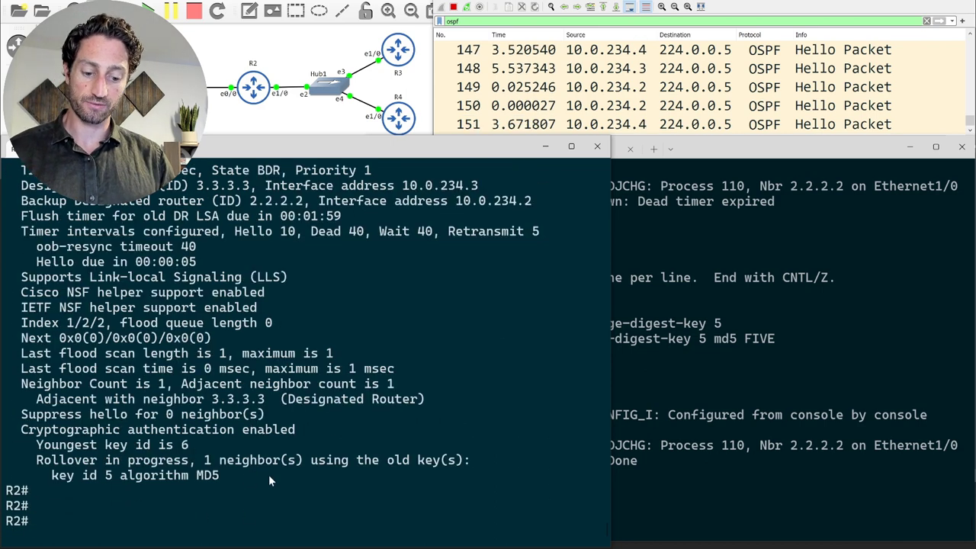
drag(270, 480, 33, 432)
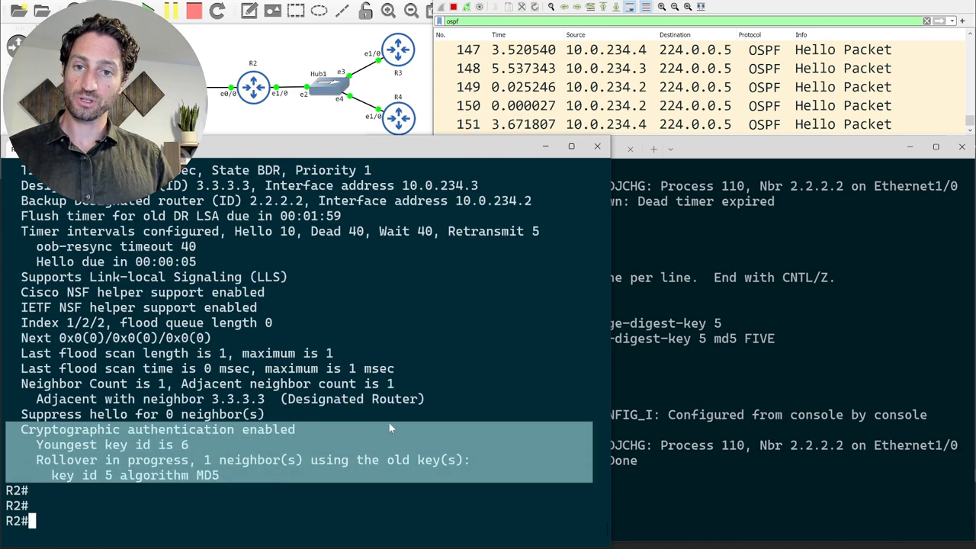
triple_click(330, 435)
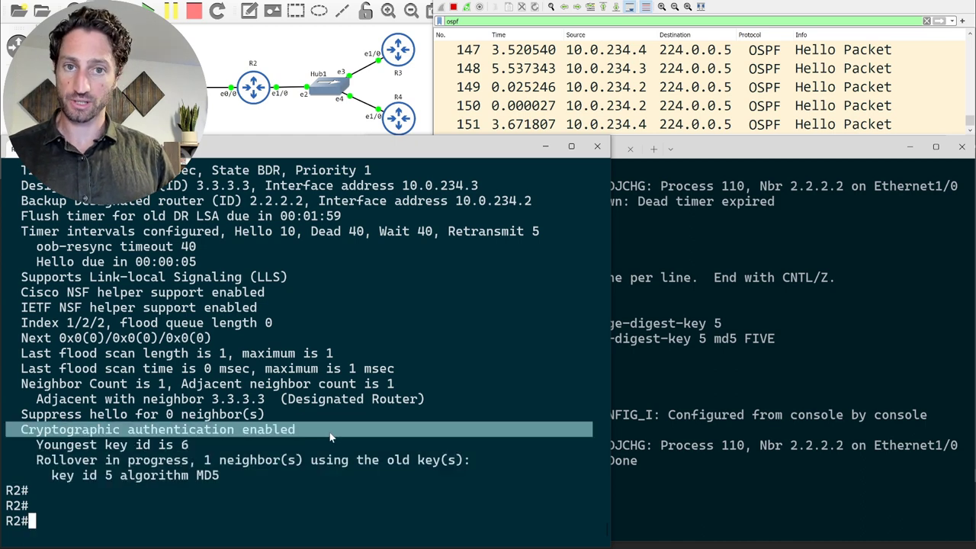
triple_click(230, 451)
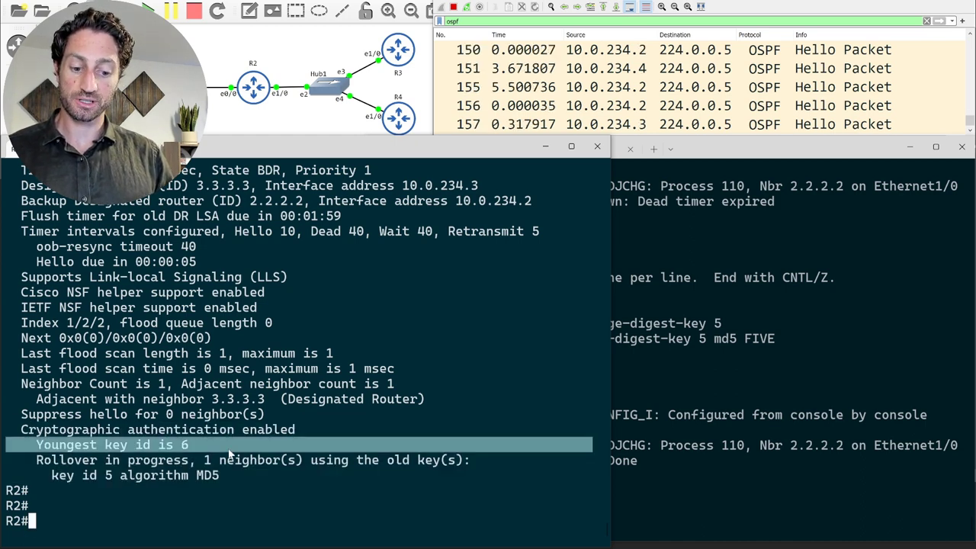
triple_click(232, 474)
drag(231, 475, 41, 461)
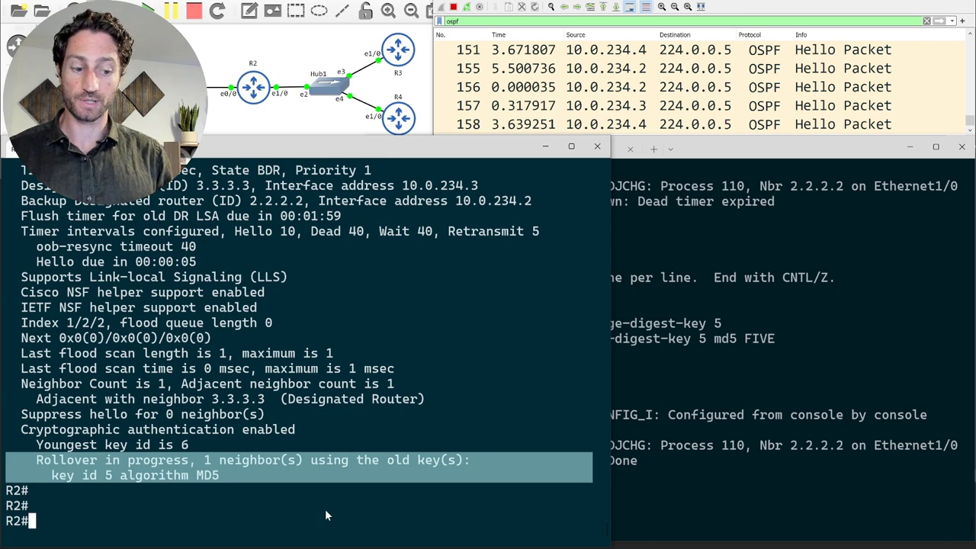
- On R3, check the OSPF interface authentication and show Ethernet1/0's running config with only key 5
click(771, 373)
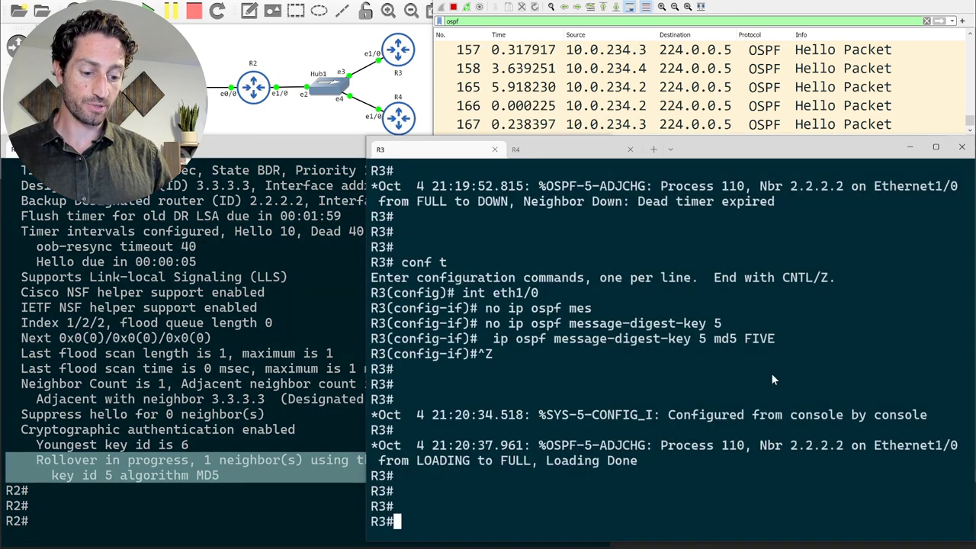
key(Return)
key(Return)
text(show ip ospf int)
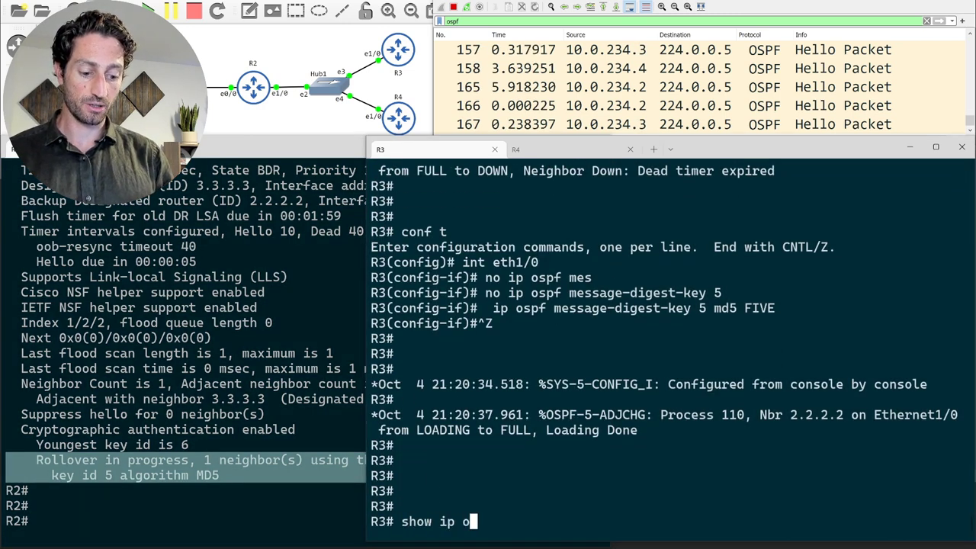
key(Return)
key(Return)
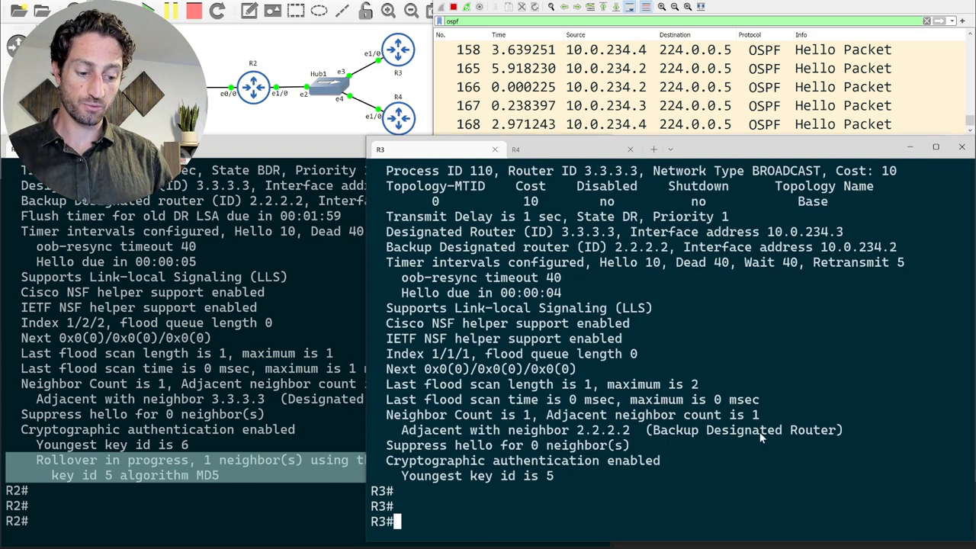
drag(652, 462, 440, 450)
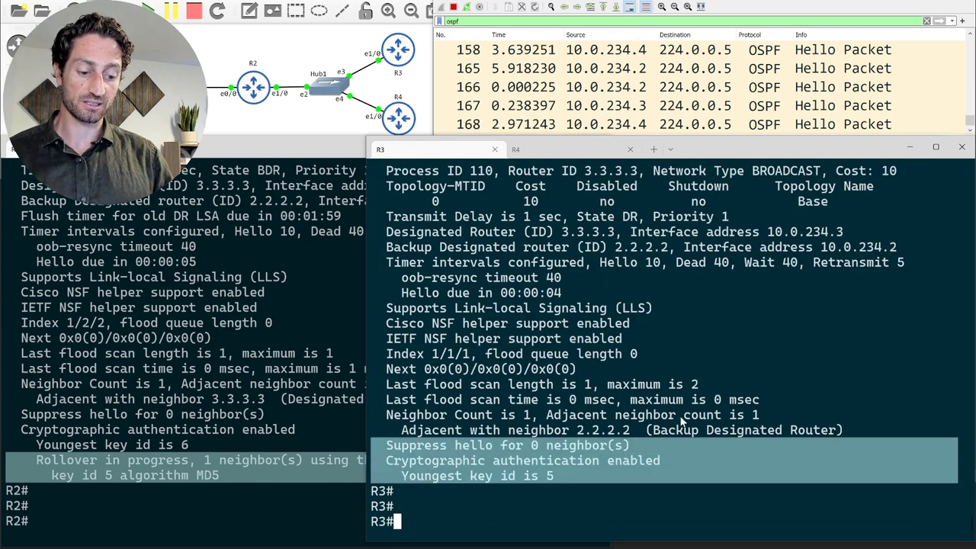
drag(615, 481, 626, 467)
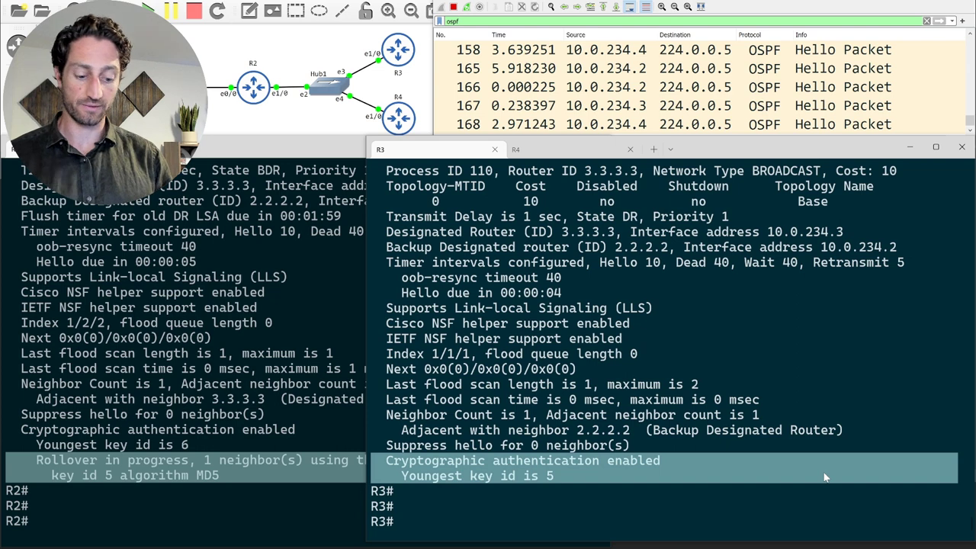
text(show run )
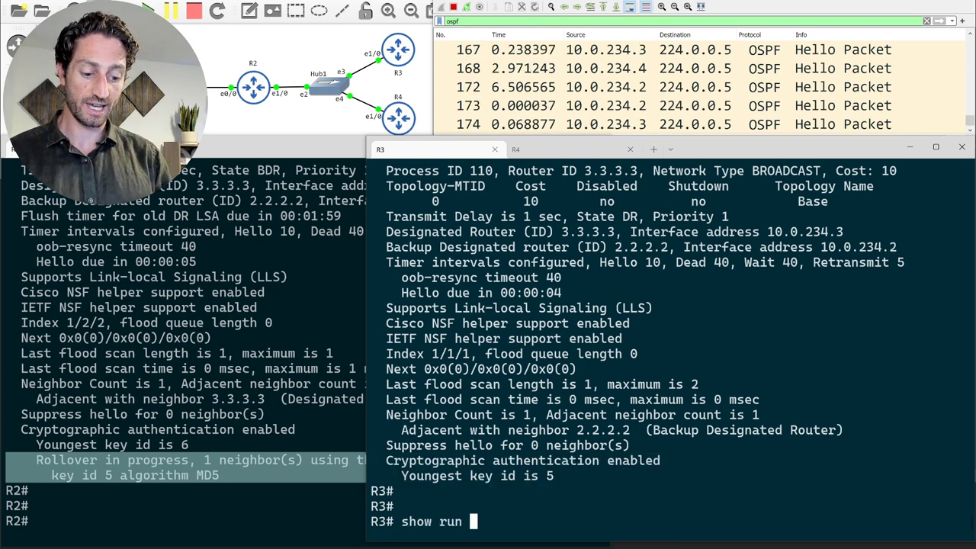
text(int eth1/0)
key(Return)
key(Return)
key(Return)
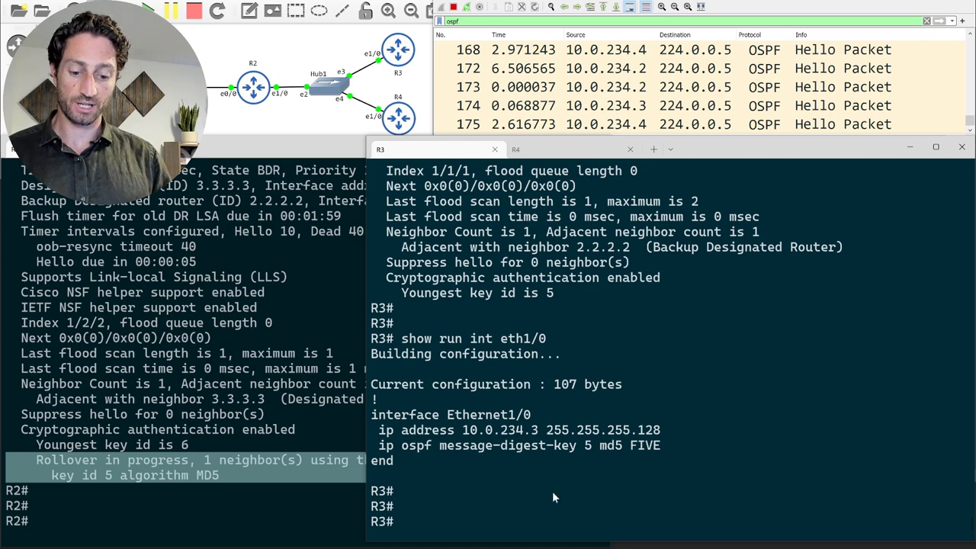
- Show R2's Ethernet1/0 running config, which lists MD5 keys 5 and 6
click(330, 422)
key(Return)
key(Return)
text(show)
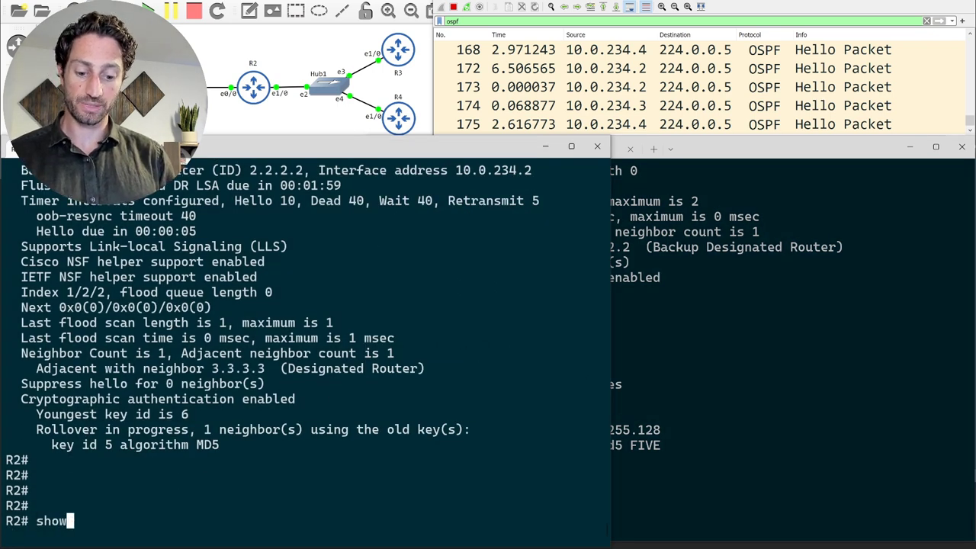
text( run int eth1/0)
key(Return)
key(Return)
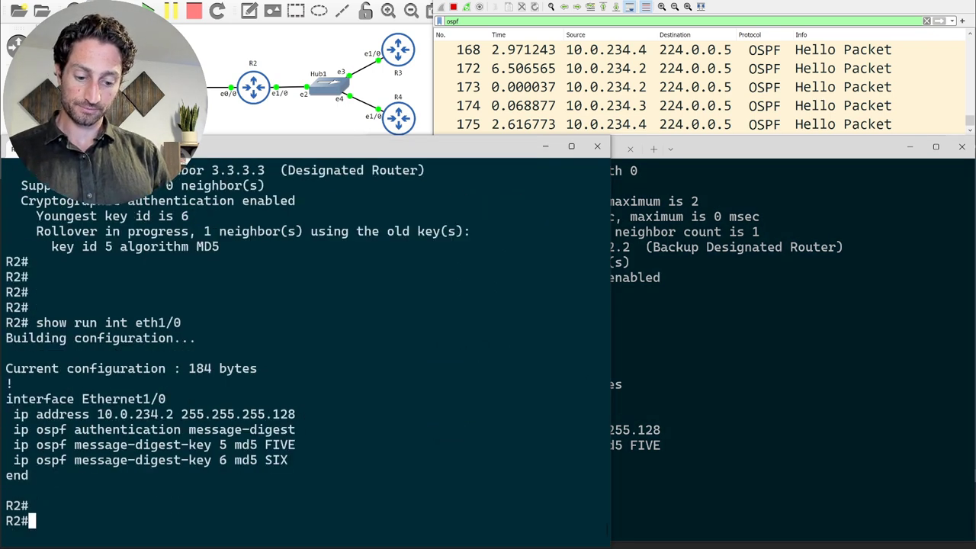
key(Return)
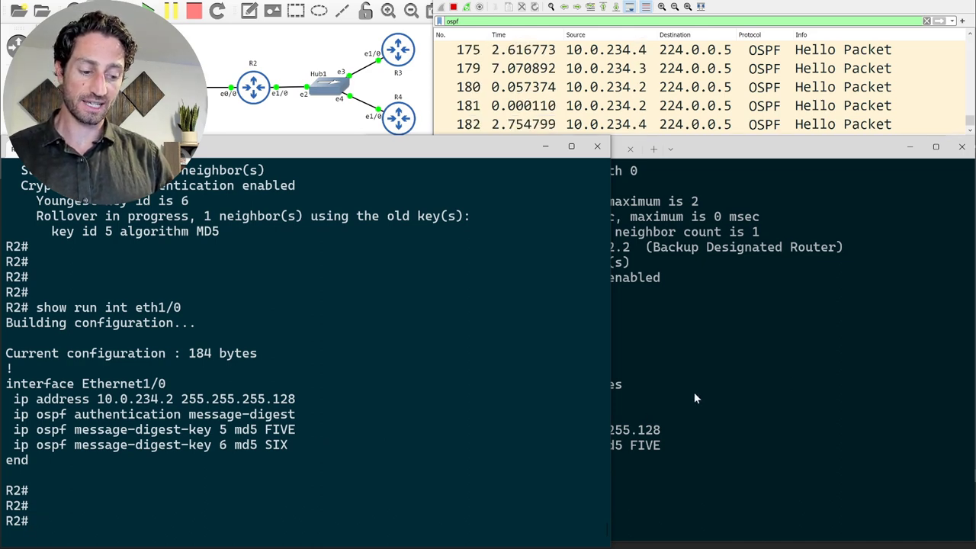
click(791, 384)
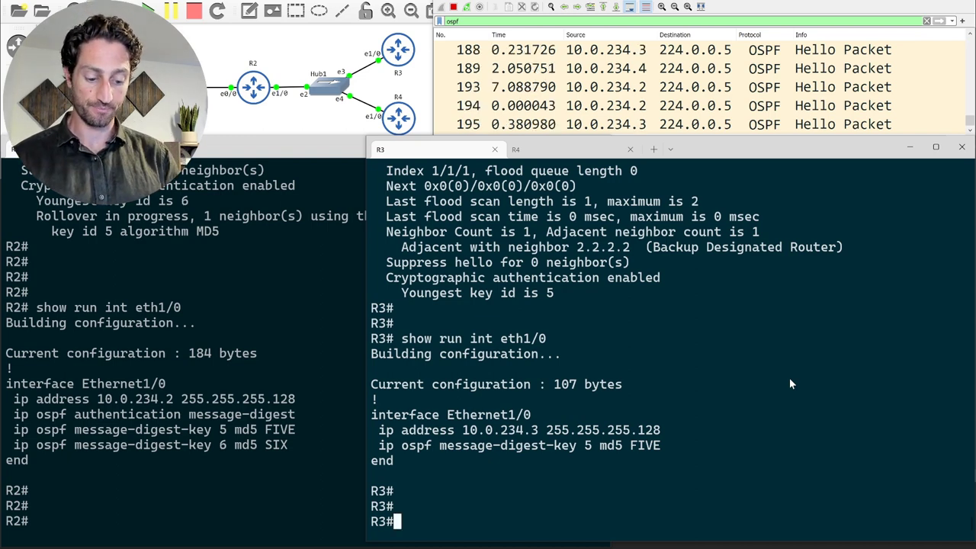
text(conf t)
key(Return)
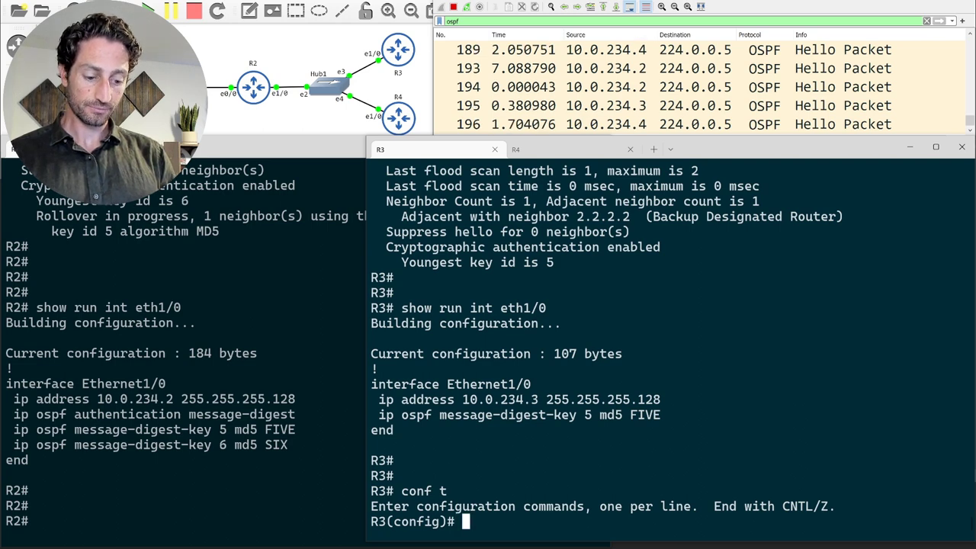
text(int eth1/0)
key(Return)
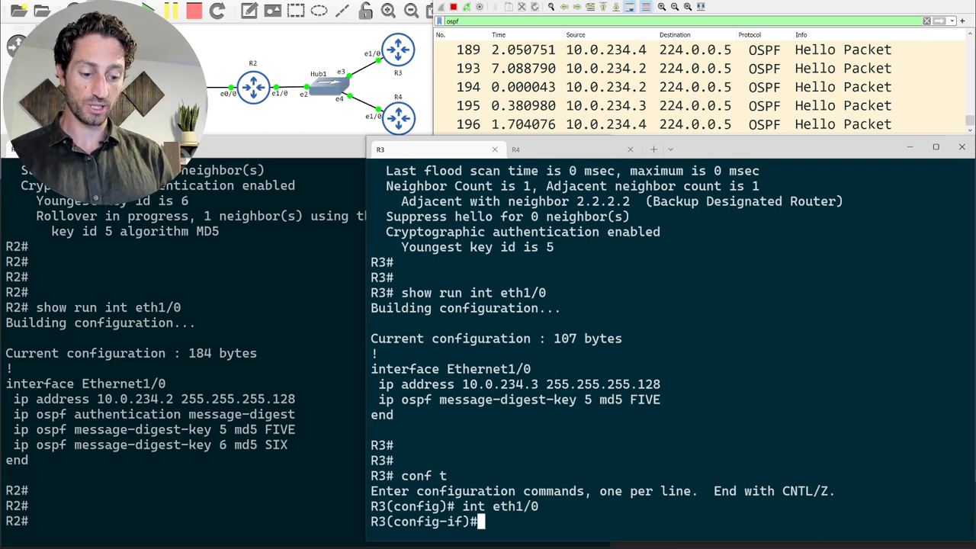
text(ip osp)
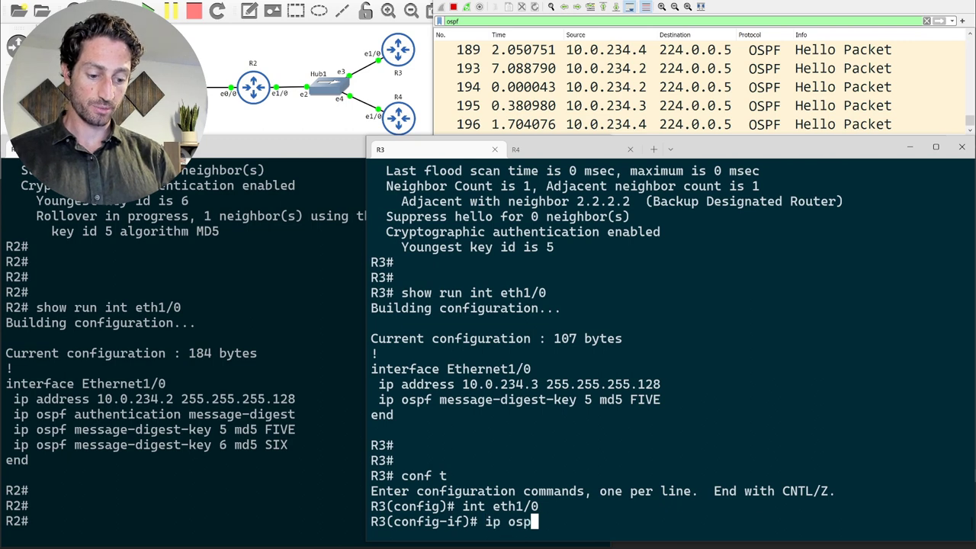
text(f mes)
key(Tab)
text(6 md5 )
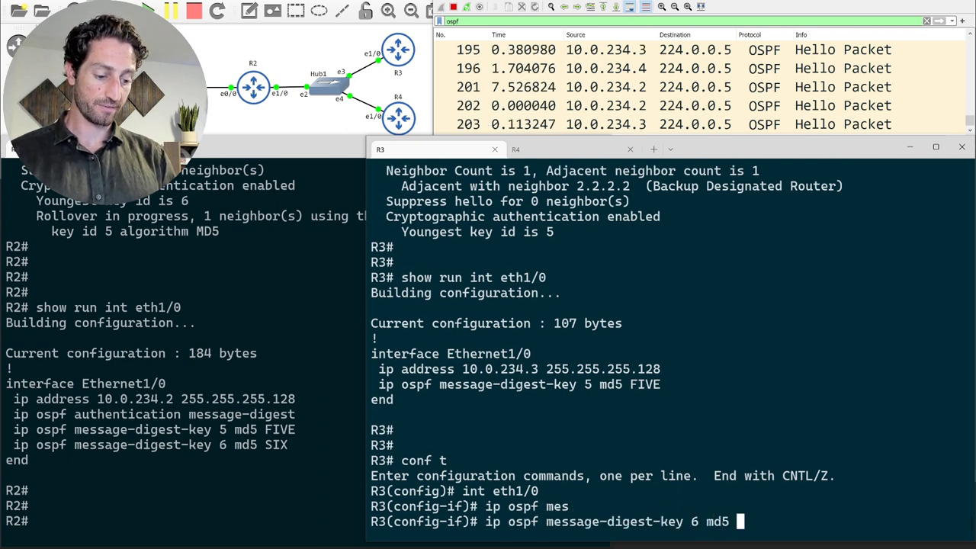
text(SIX)
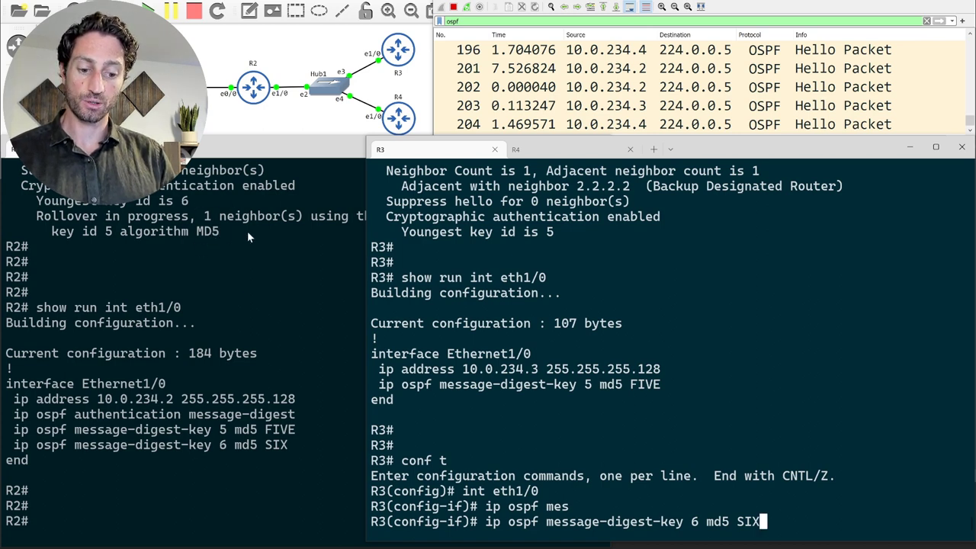
drag(247, 232, 10, 218)
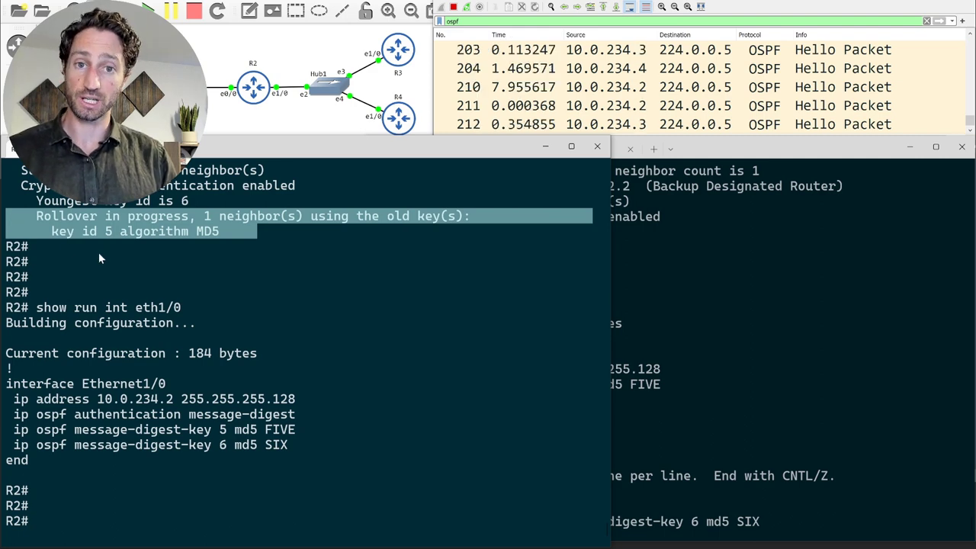
click(838, 355)
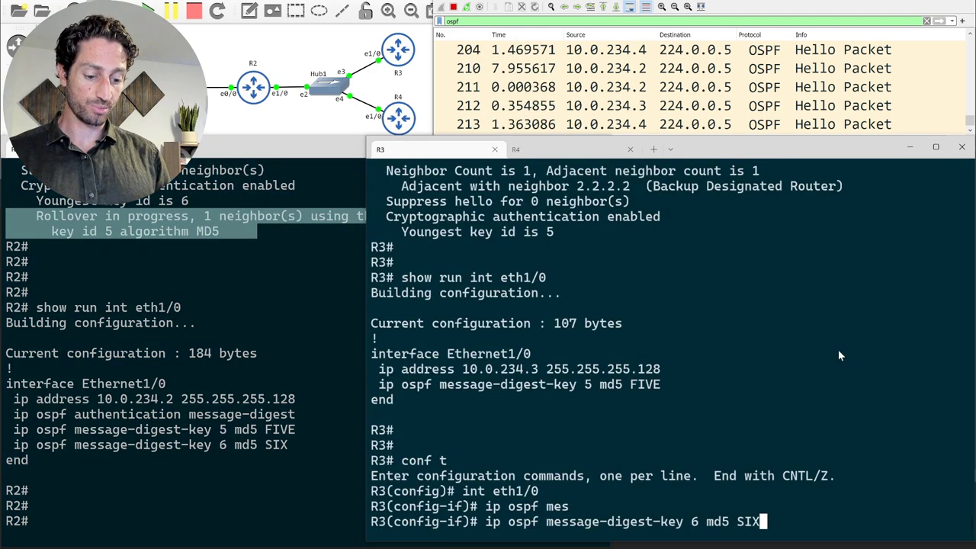
key(Return)
key(ctrl+z)
key(Return)
key(Return)
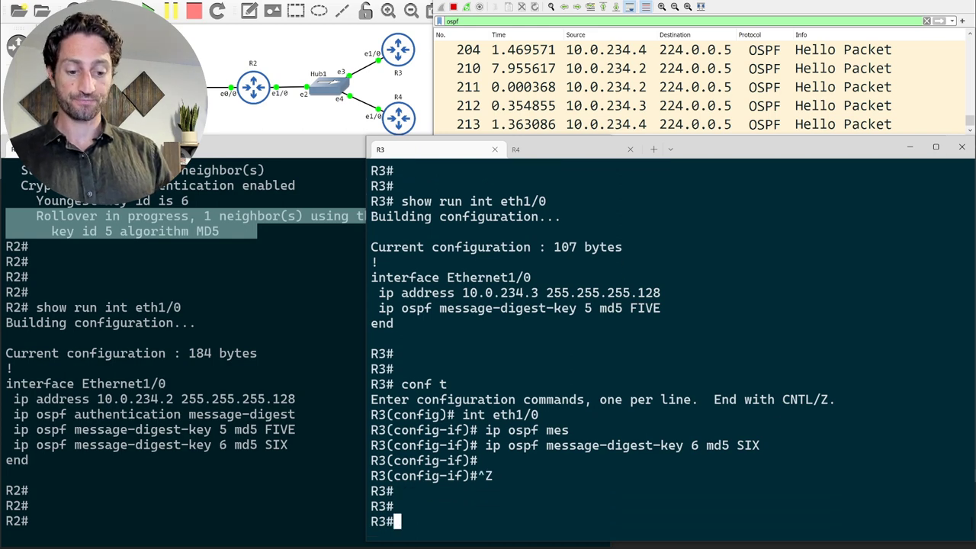
click(193, 237)
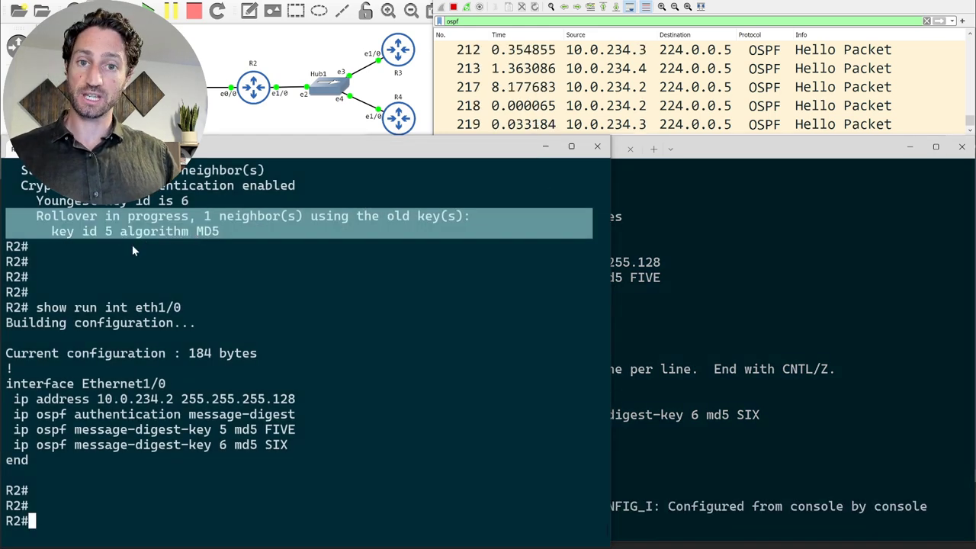
- Rerun show ip ospf int eth1/0 on R2, comparing youngest key id 6 with the earlier rollover lines
click(425, 375)
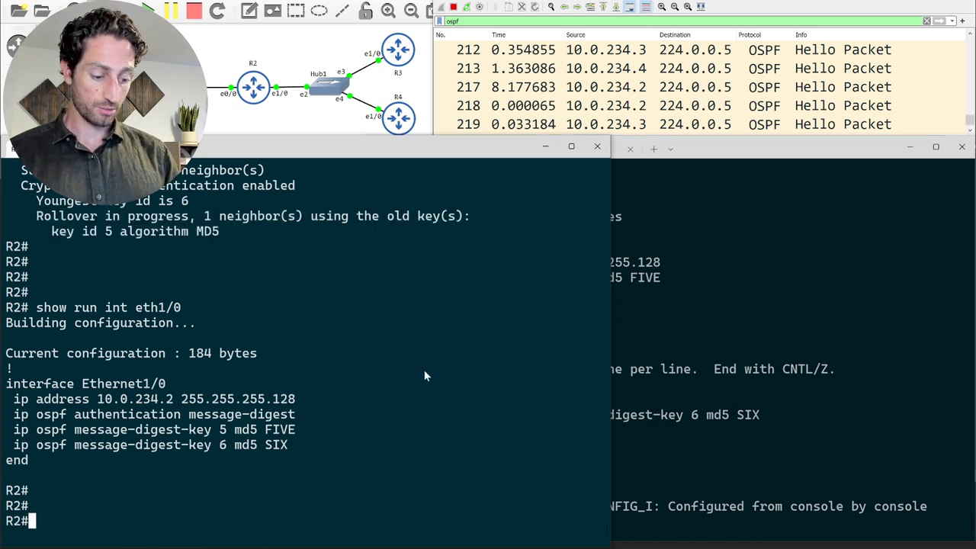
key(Return)
key(Return)
key(Return)
text(show ip o)
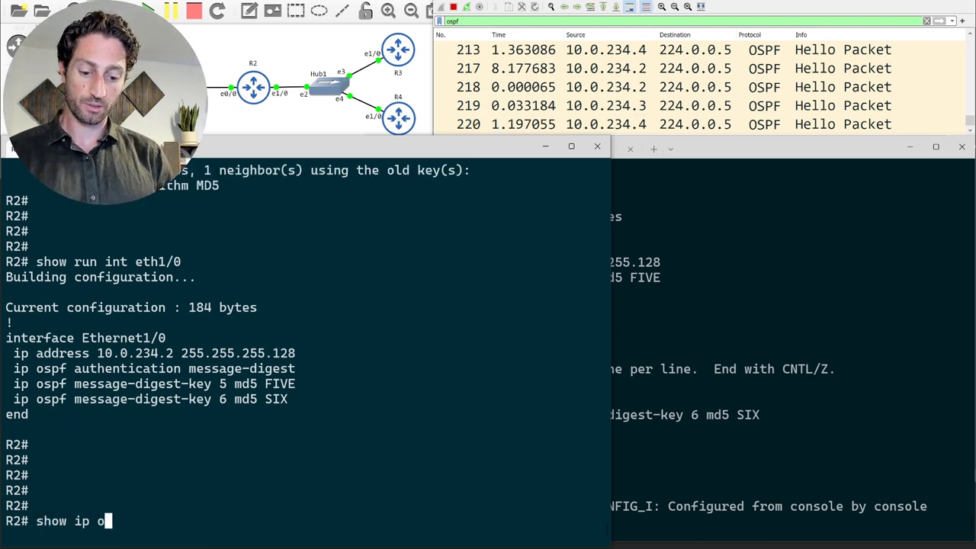
text(spf int eth1/0)
key(Return)
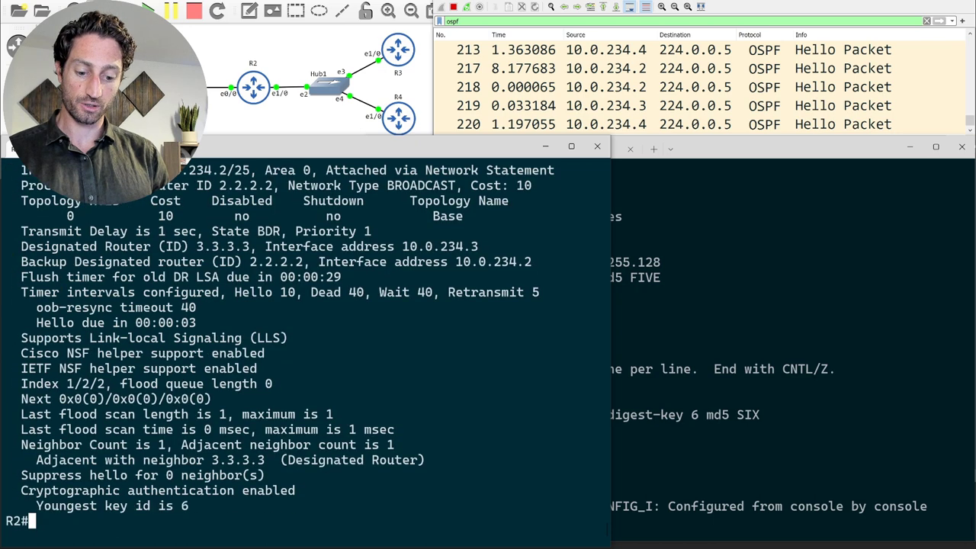
key(Return)
key(Return)
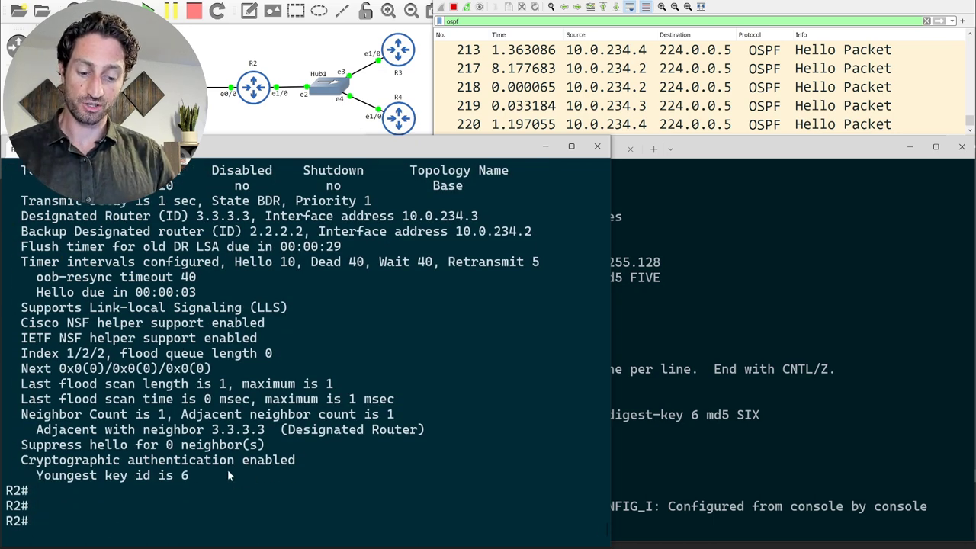
triple_click(227, 469)
shift+click(116, 463)
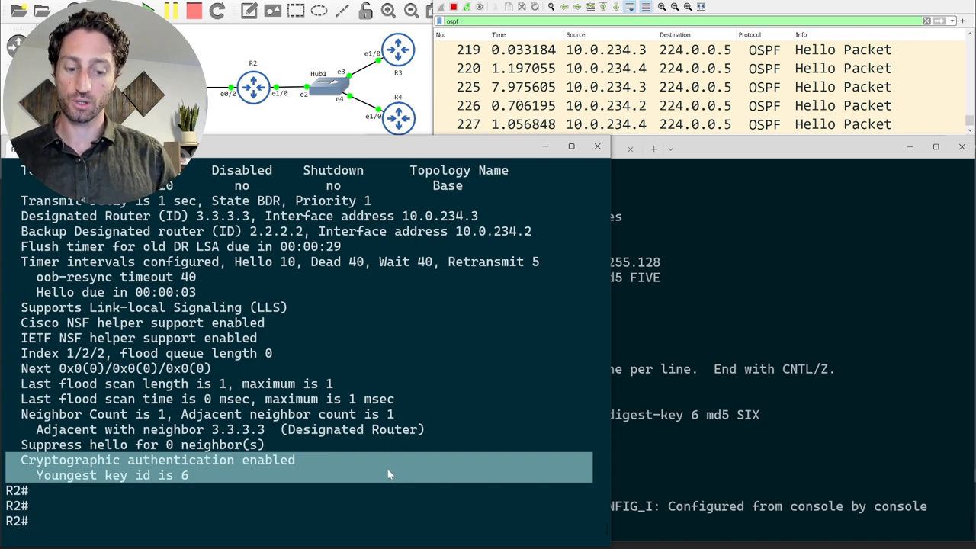
scroll(309, 439, up, 5)
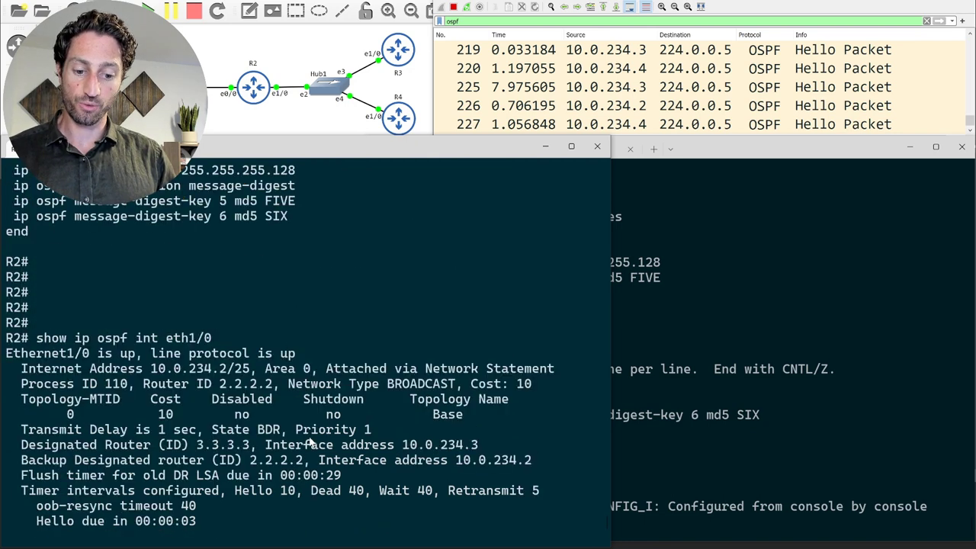
scroll(309, 436, up, 7)
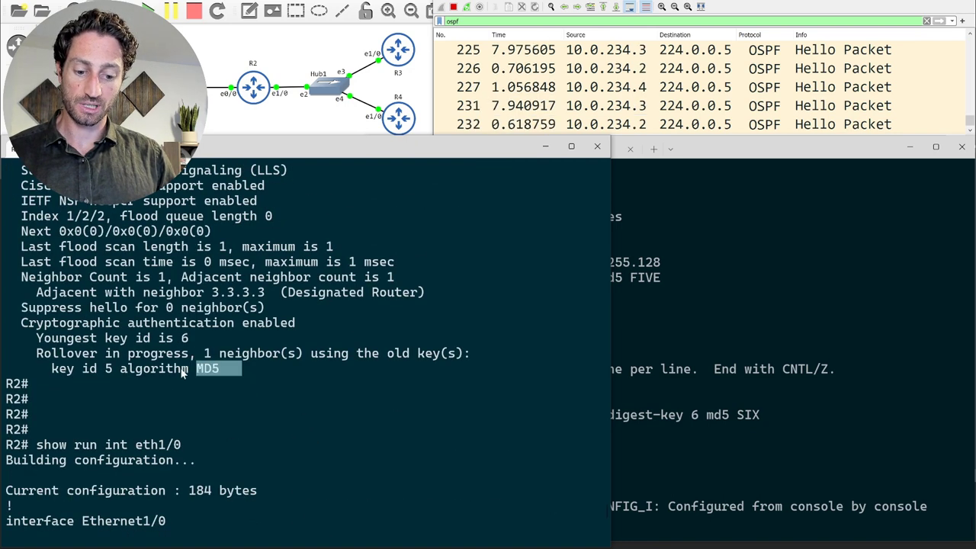
triple_click(183, 371)
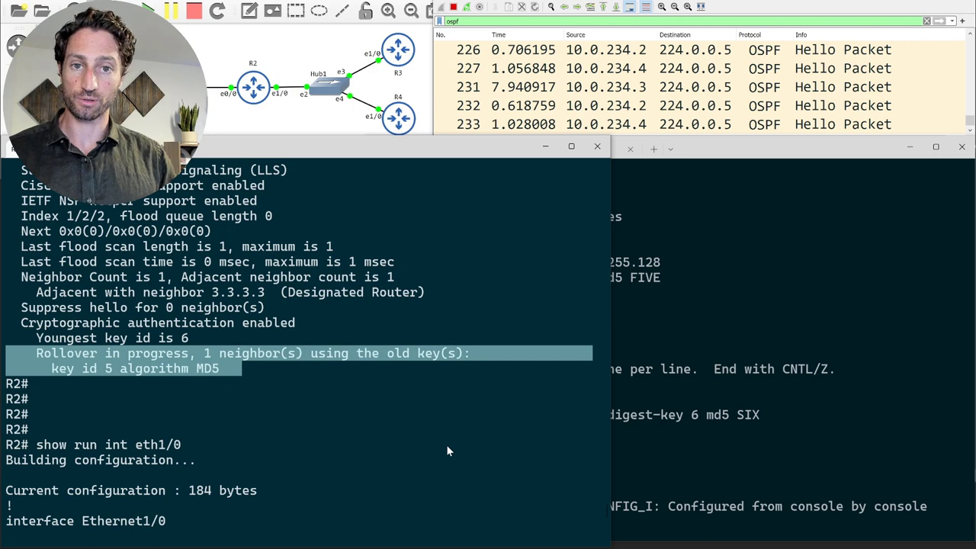
scroll(440, 443, down, 13)
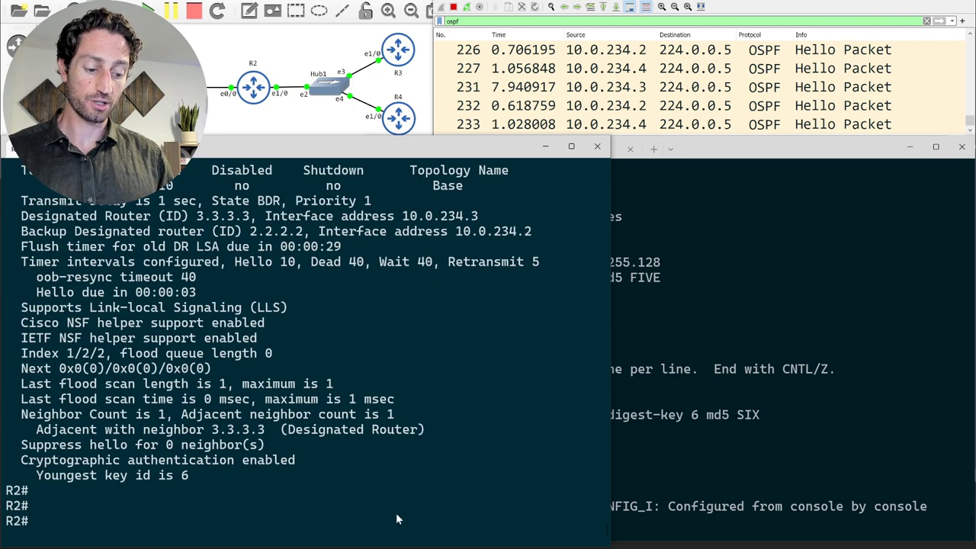
- Run 'show ip ospf int e1/0' on R3 and highlight its youngest key id 6 line
click(808, 394)
key(Return)
key(Return)
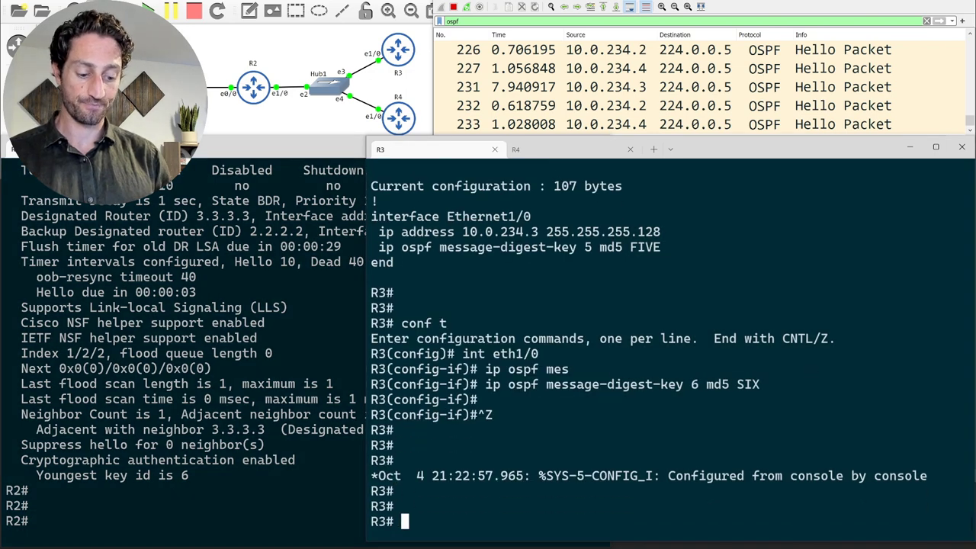
text(show ip ospf )
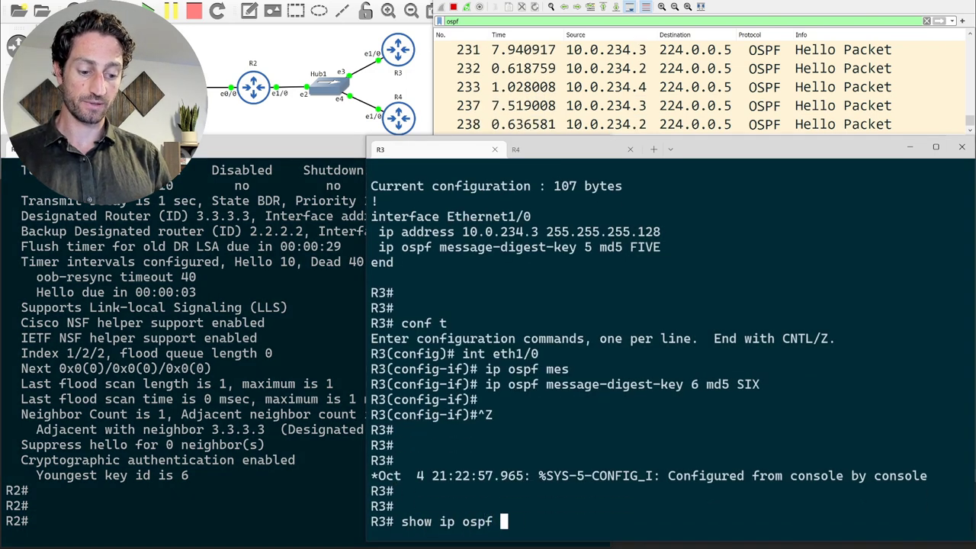
text(int e1/0)
key(Return)
key(Return)
key(Return)
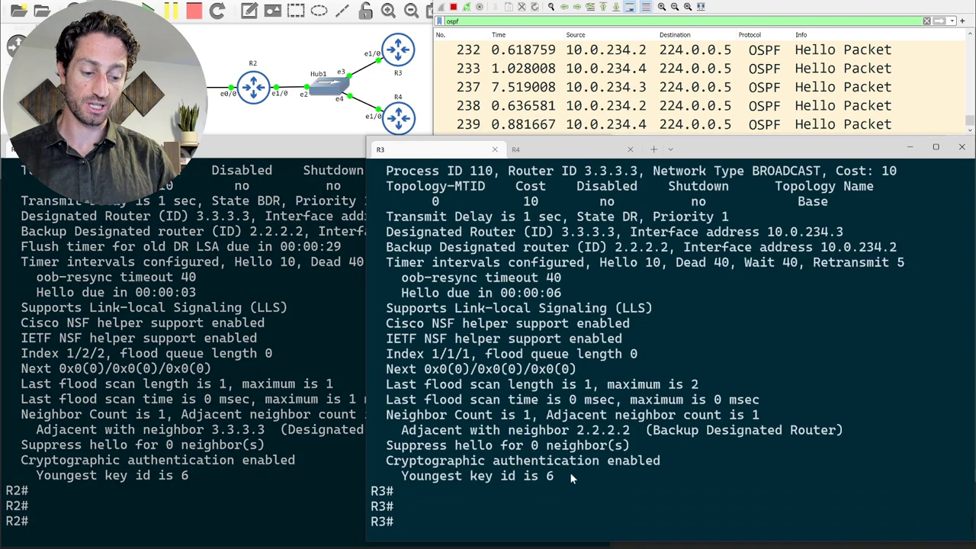
drag(569, 472, 387, 481)
triple_click(385, 462)
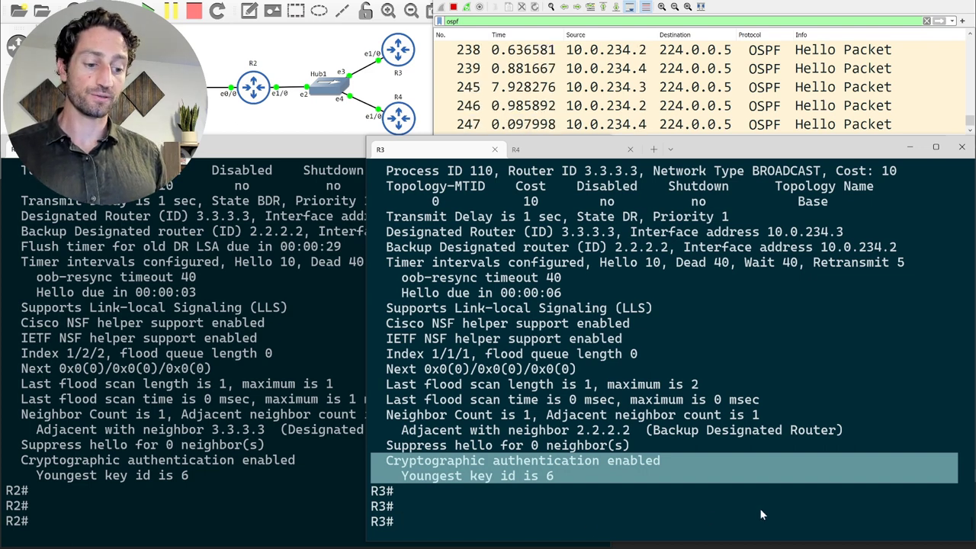
click(543, 479)
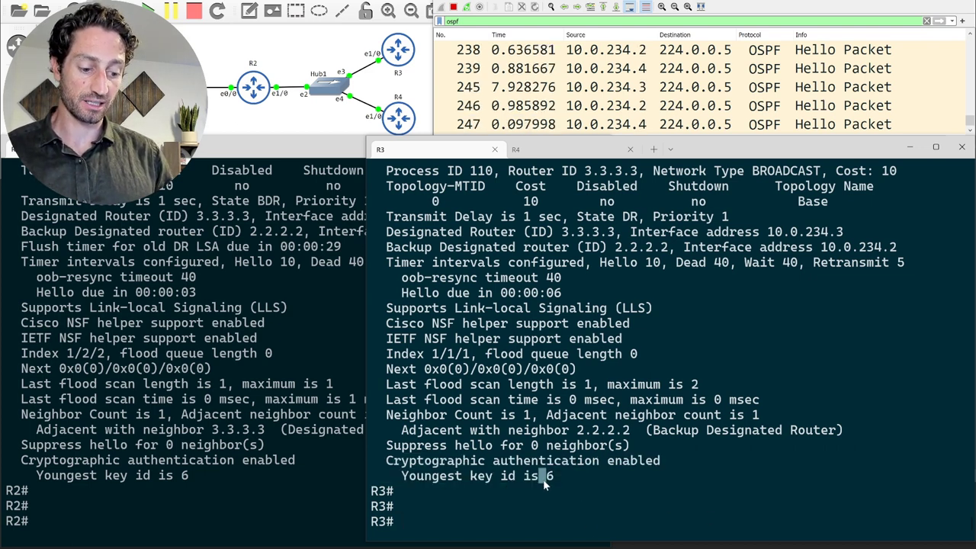
- Show R3's Ethernet1/0 running config with MD5 keys 5 and 6, then enter conf t
text(s)
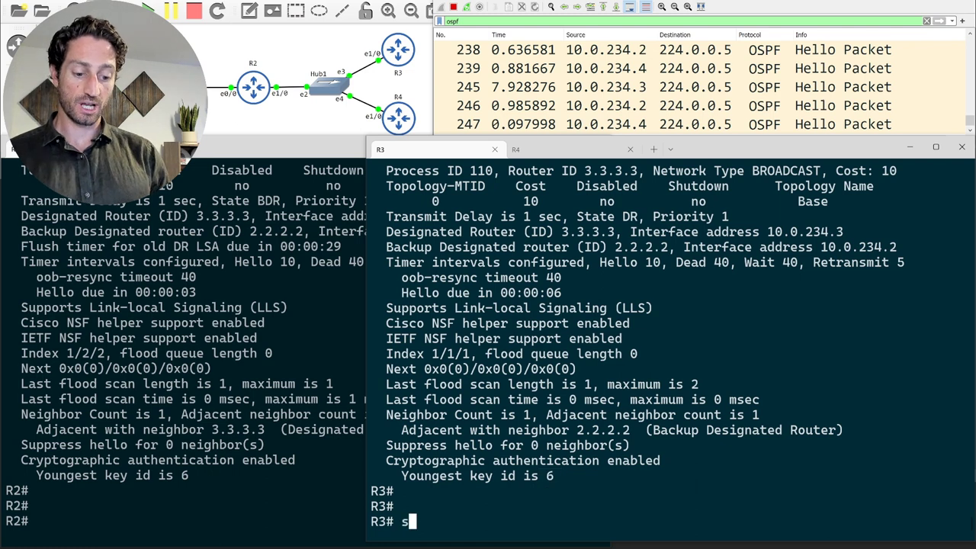
text(how run int eth1/0)
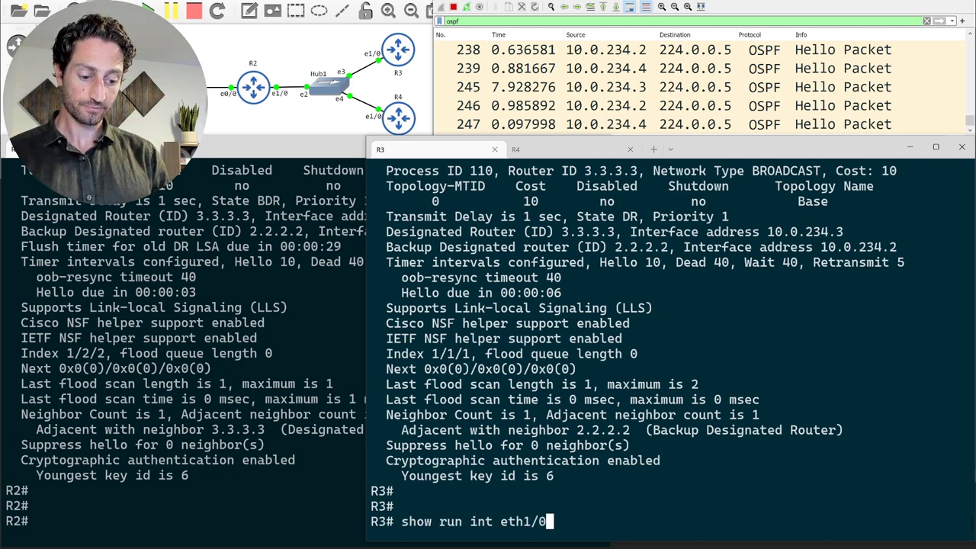
key(Return)
key(Return)
key(Return)
text(conf t)
key(Return)
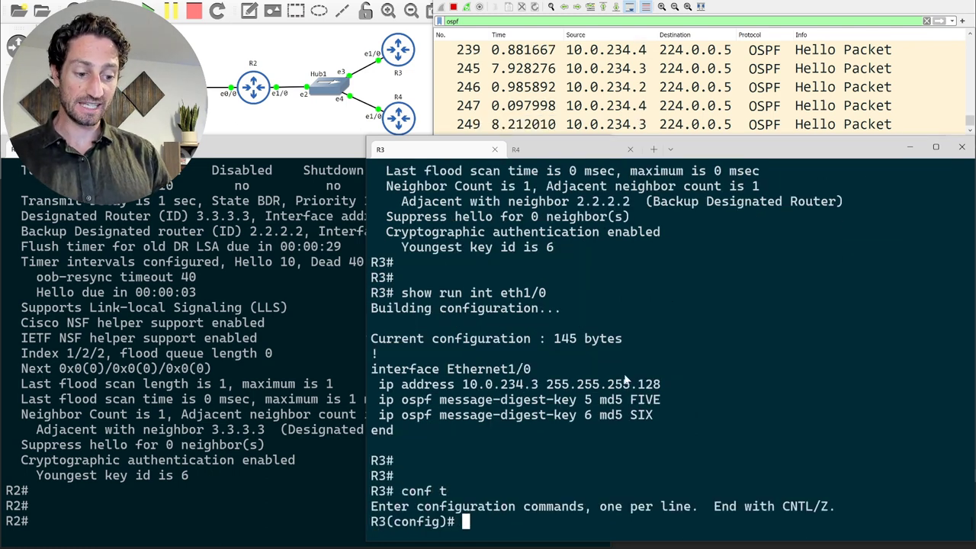
- Remove MD5 key 5 from R3's Ethernet1/0 and exit configuration mode
double_click(550, 247)
triple_click(633, 399)
key(ctrl+c)
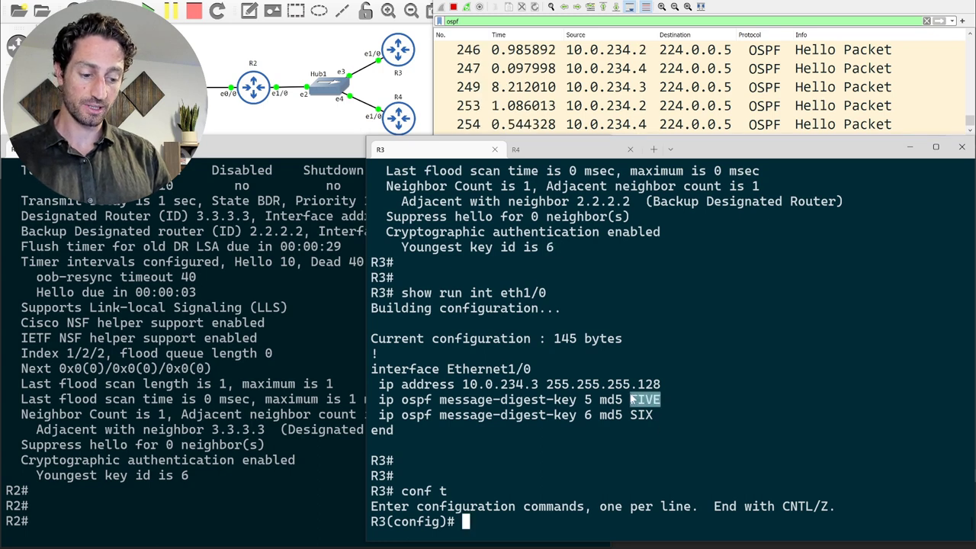
text(int eth1/0)
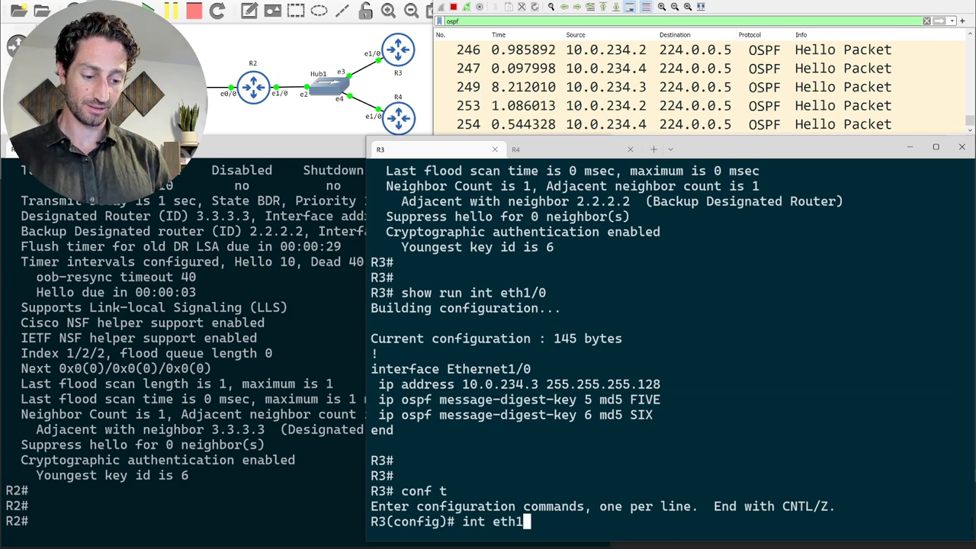
key(Return)
text(no)
right_click(616, 402)
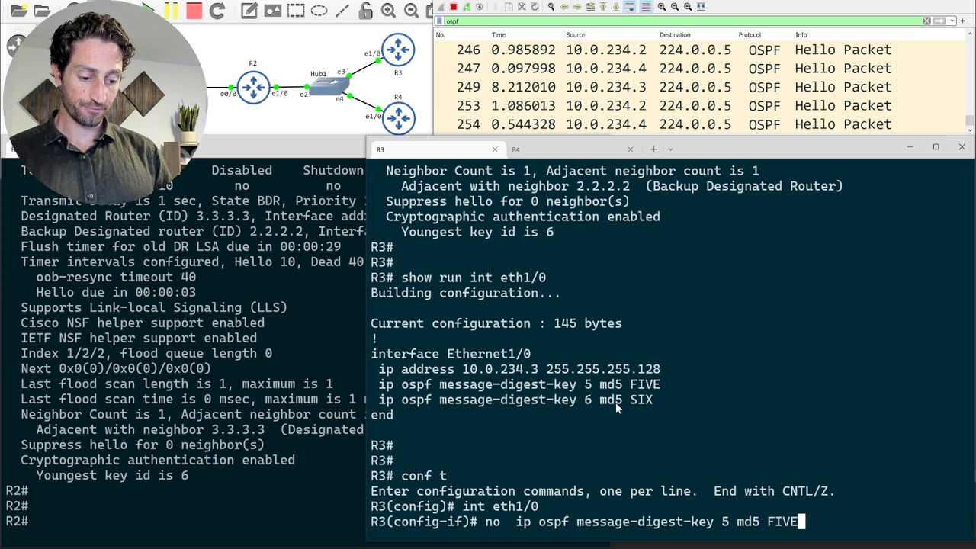
key(Return)
key(ctrl+z)
key(Return)
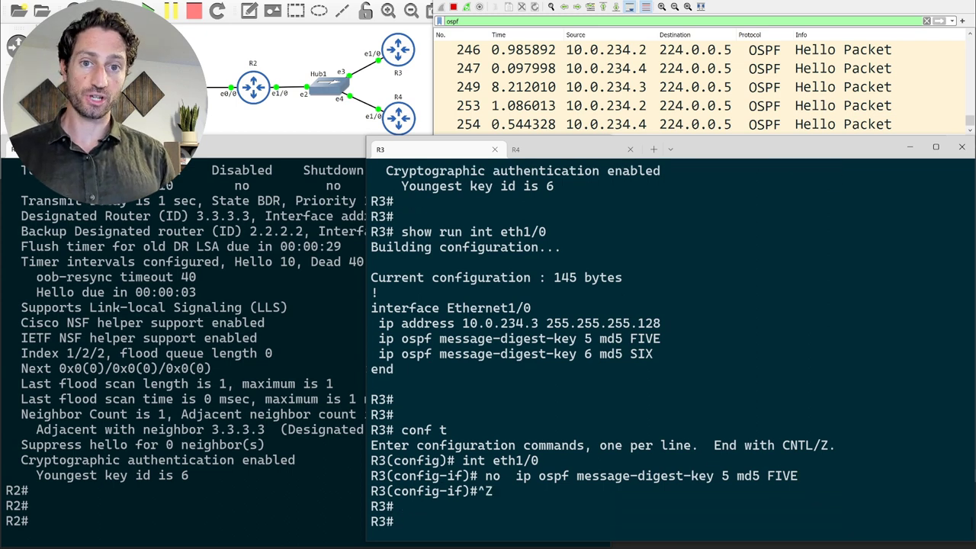
- Run 'show ip ospf neighbor' twice to confirm 2.2.2.2 stays FULL/BDR
key(Return)
key(Return)
text(show ip)
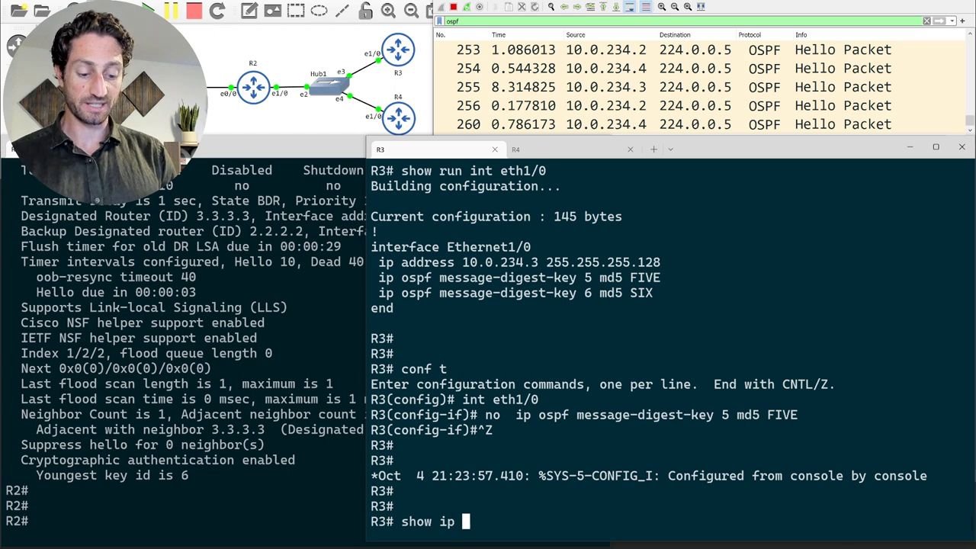
text( ospf neighbor)
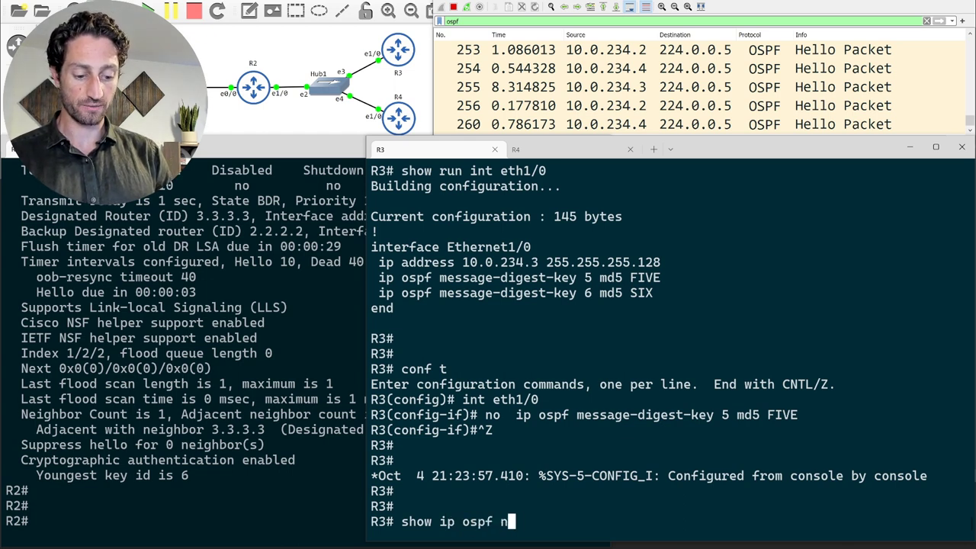
key(Return)
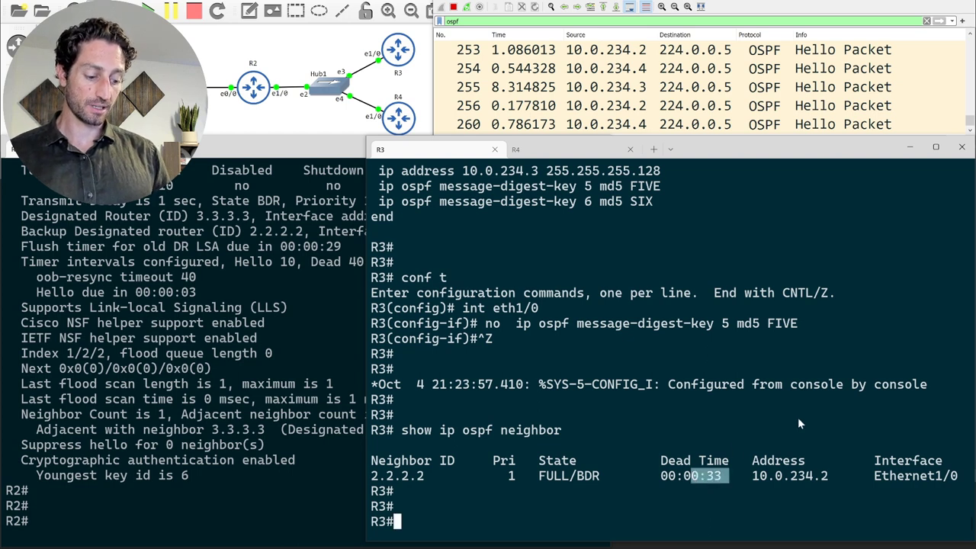
key(Return)
key(Return)
key(Up)
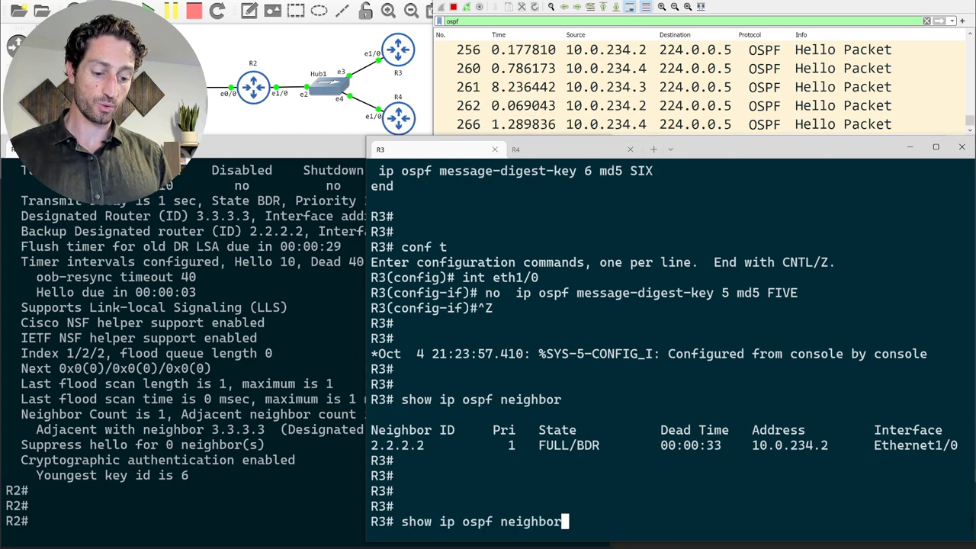
key(Return)
key(Return)
key(Return)
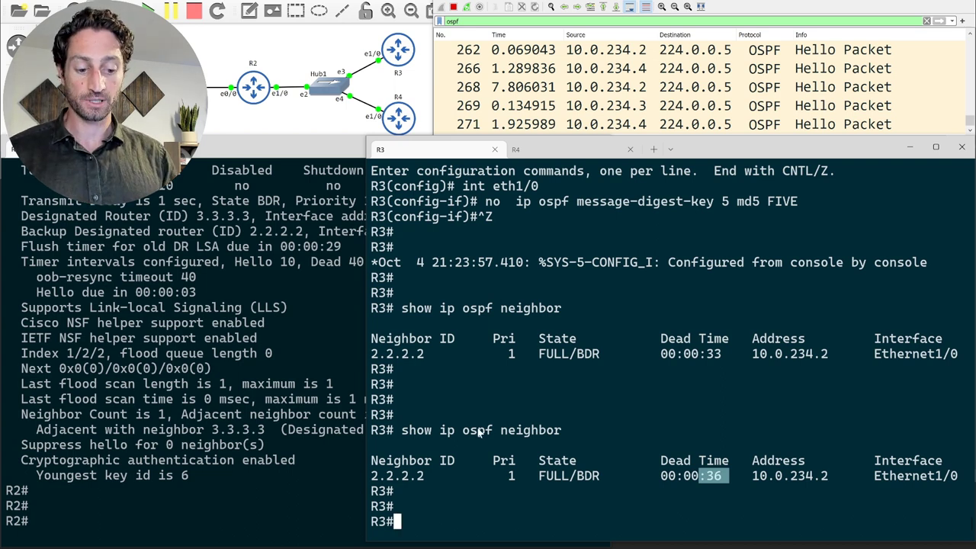
- On R2, check the OSPF authentication lines and show Ethernet1/0's running config
click(295, 453)
drag(295, 475, 255, 466)
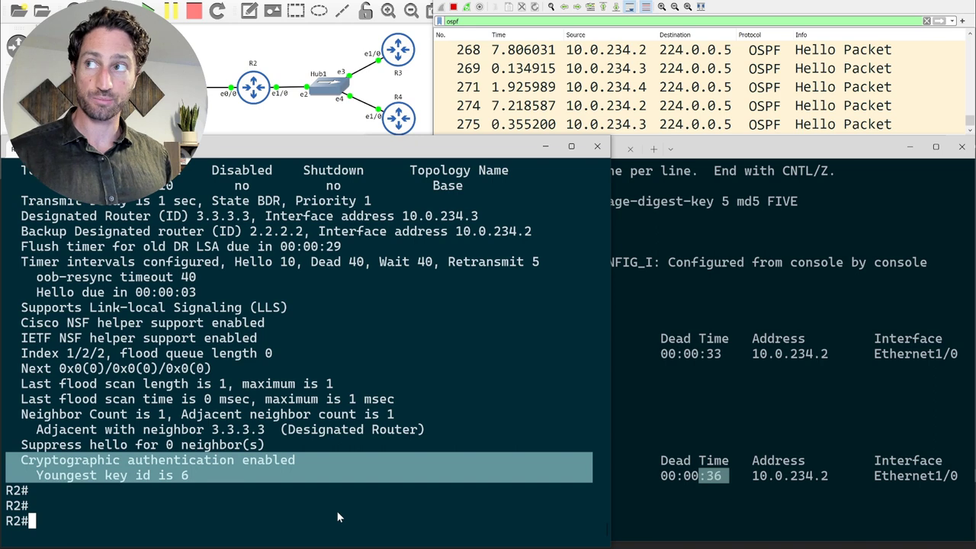
text(show r)
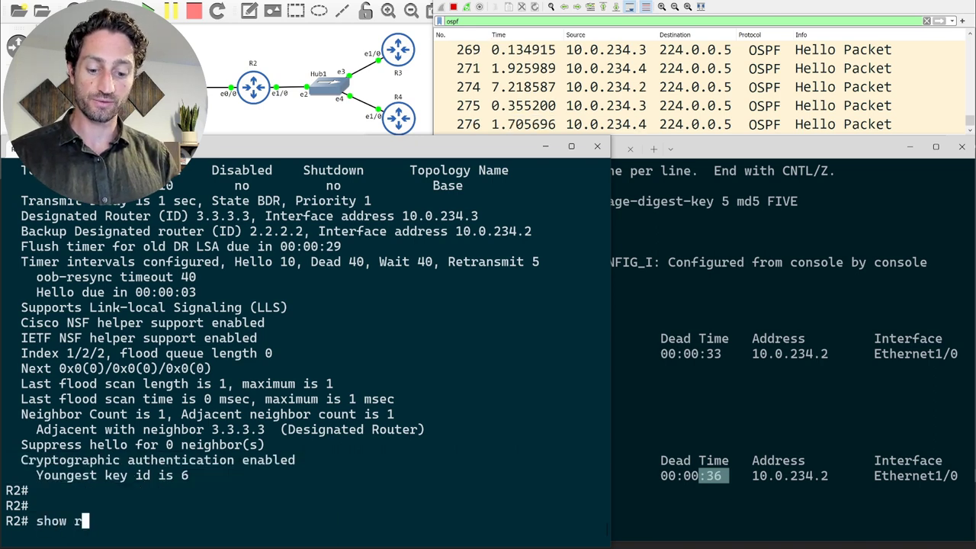
text(un int eth1/0)
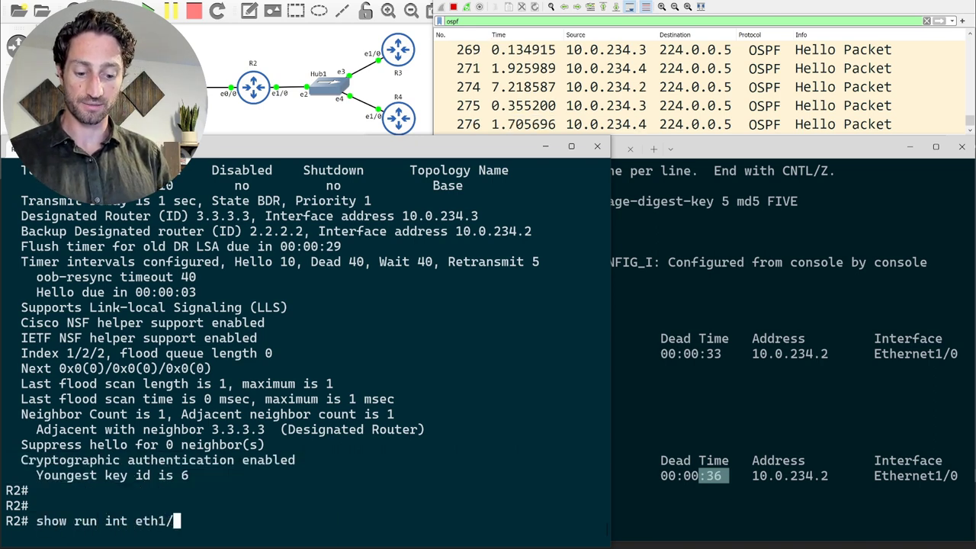
key(Return)
key(Return)
- Remove MD5 key 5 from R2's Ethernet1/0, leaving key 6, and save with 'wr mem'
text(conf t)
key(Return)
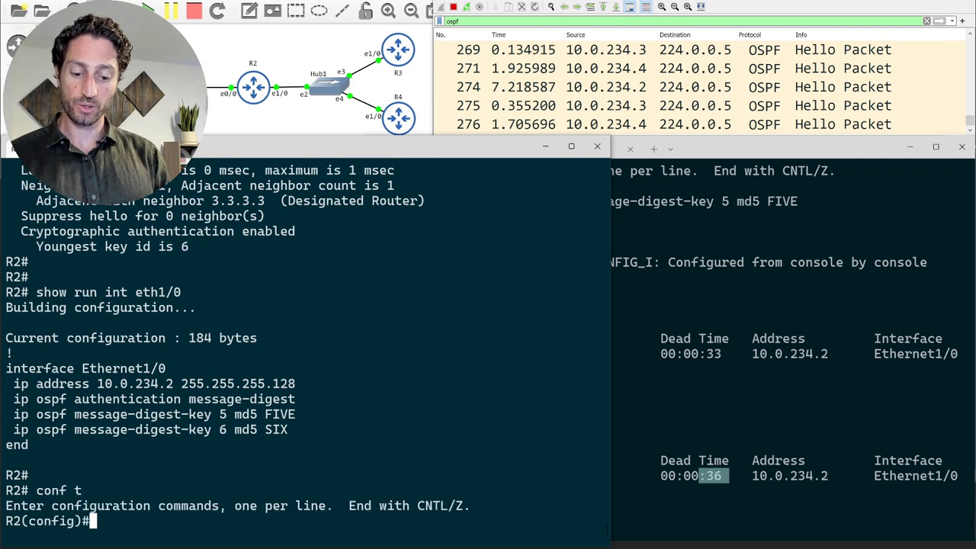
text(int eth1/0)
key(Return)
text(no)
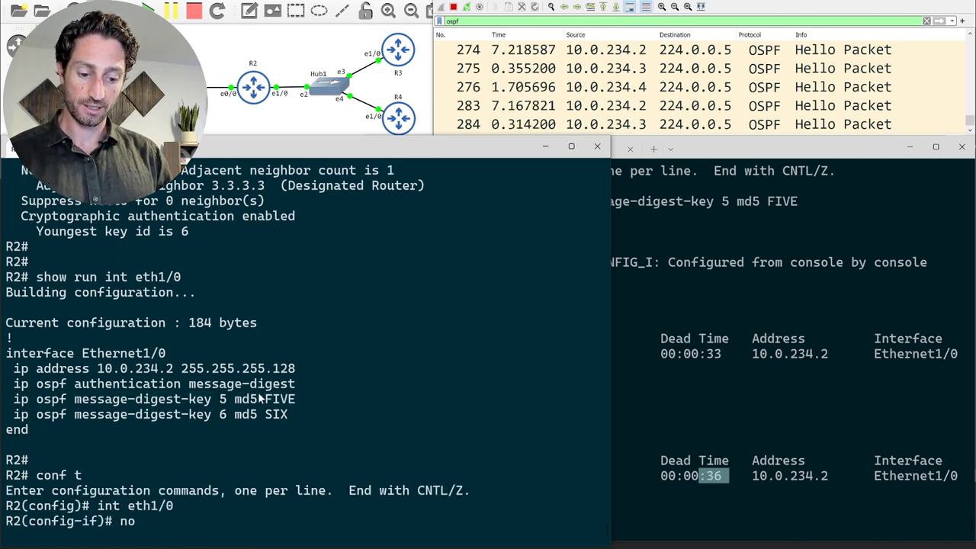
right_click(413, 315)
key(Return)
key(ctrl+z)
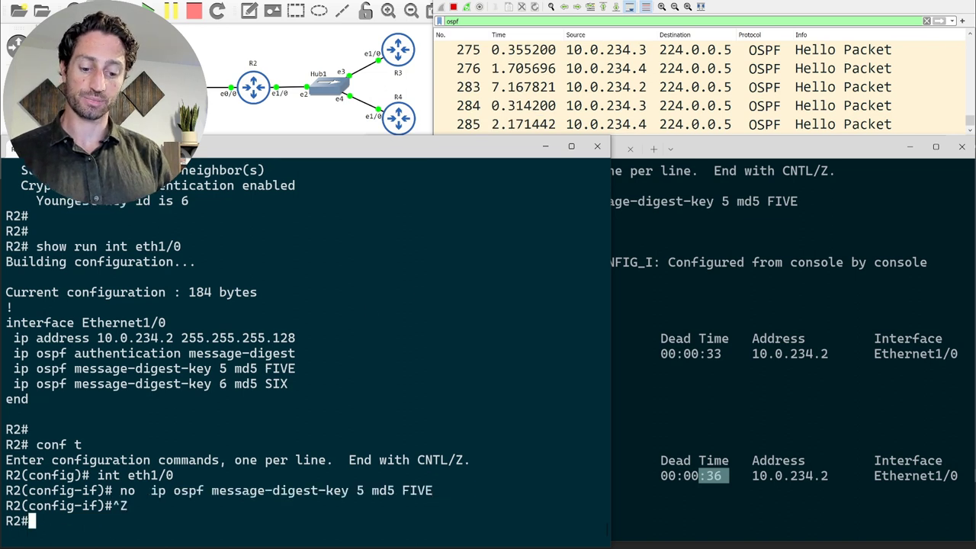
key(Return)
key(Return)
text(wr mem)
key(Return)
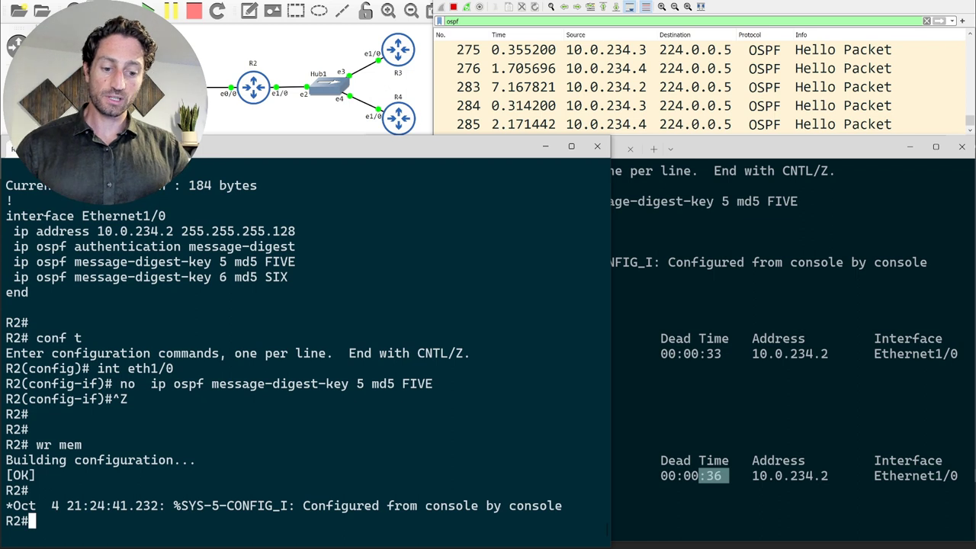
- Copy R2's two message-digest-key lines and bring the Wireshark capture forward
drag(322, 276, 7, 263)
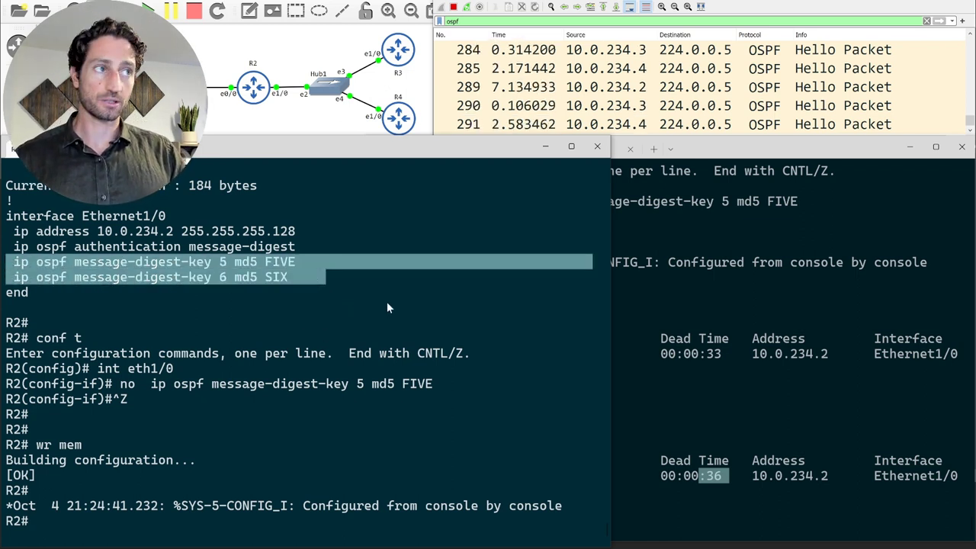
key(ctrl+c)
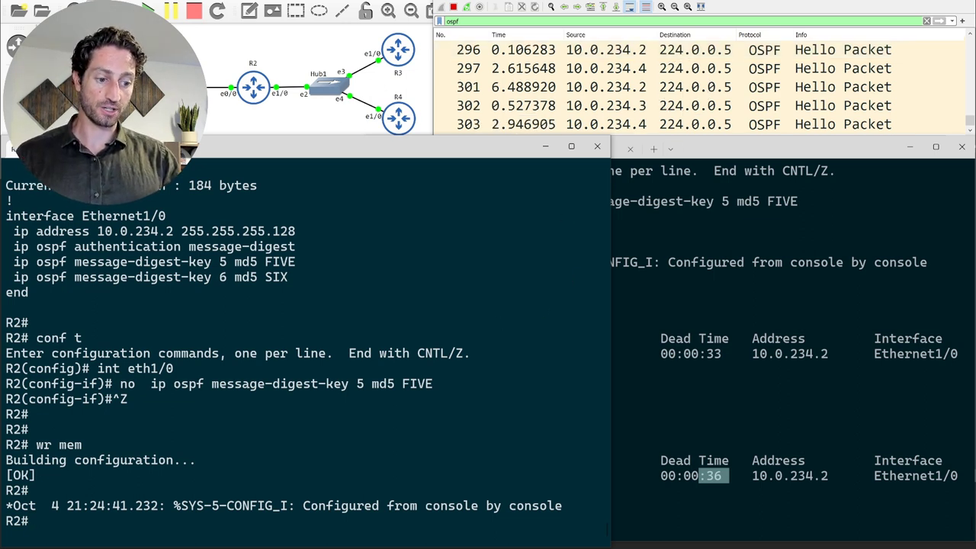
key(alt+Tab)
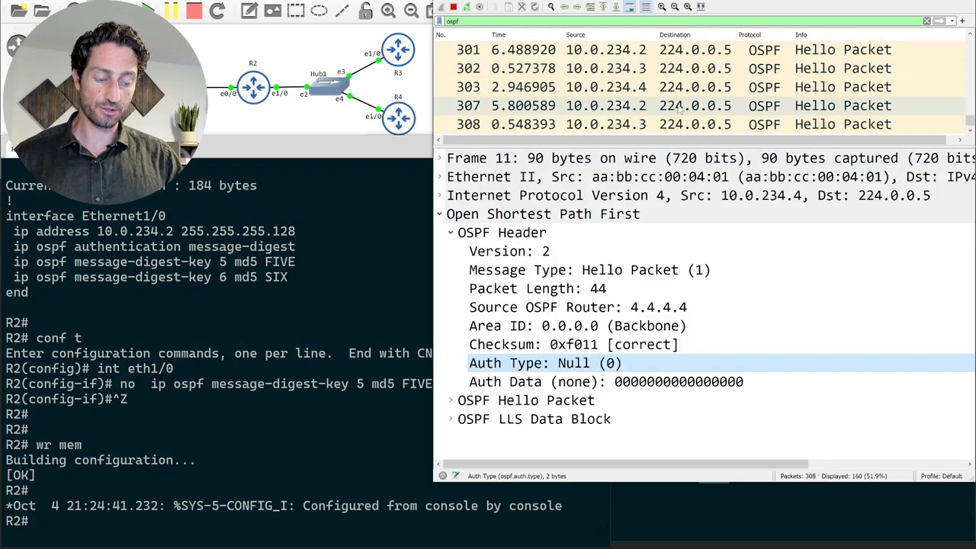
- Compare hellos 307–309: R3's shows cryptographic auth key id 6, R4's shows null auth
click(678, 110)
click(661, 109)
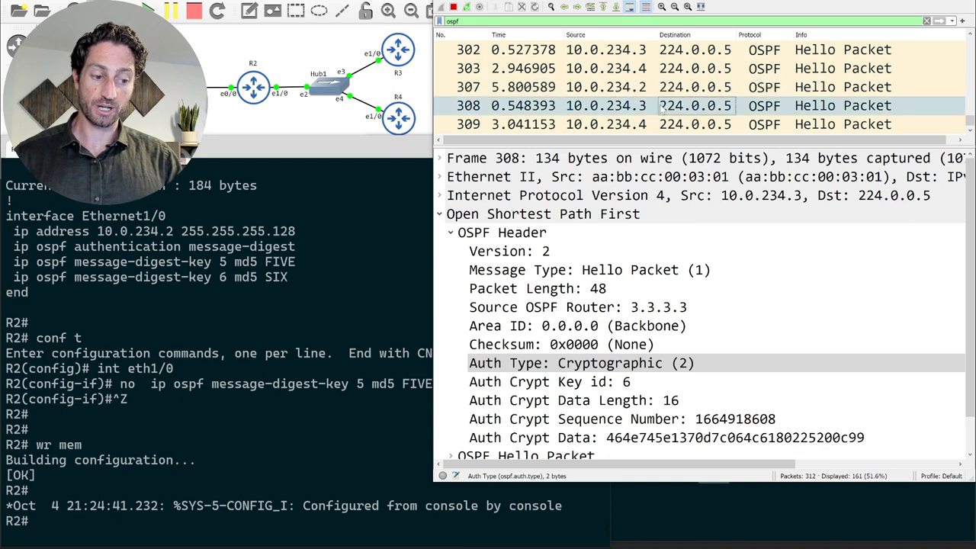
click(662, 127)
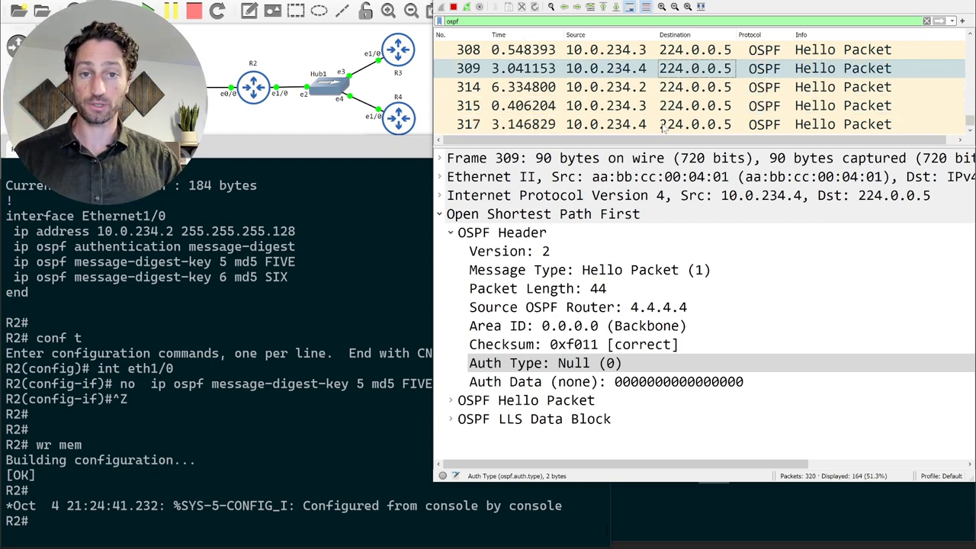
- Return to R2's console and enter global configuration mode with 'conf t'
click(329, 303)
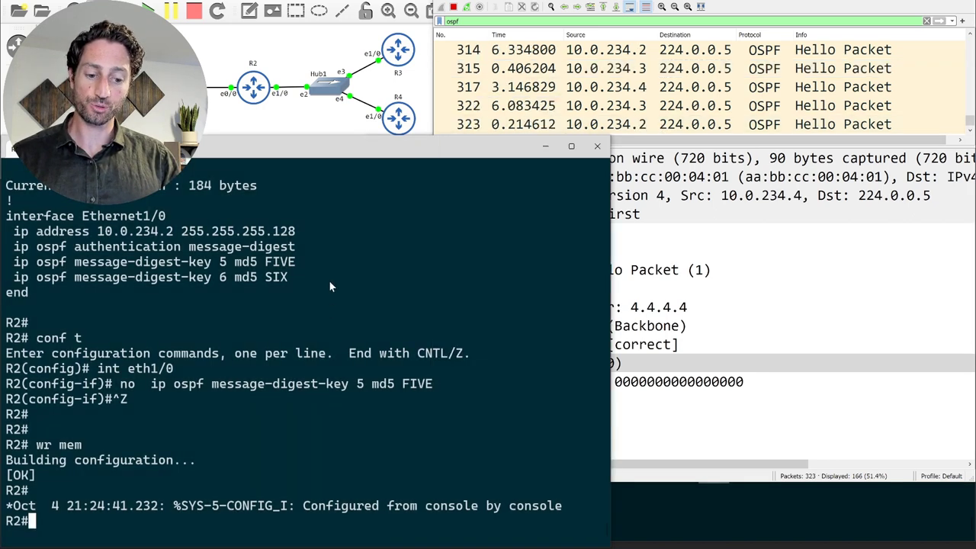
drag(329, 280, 328, 261)
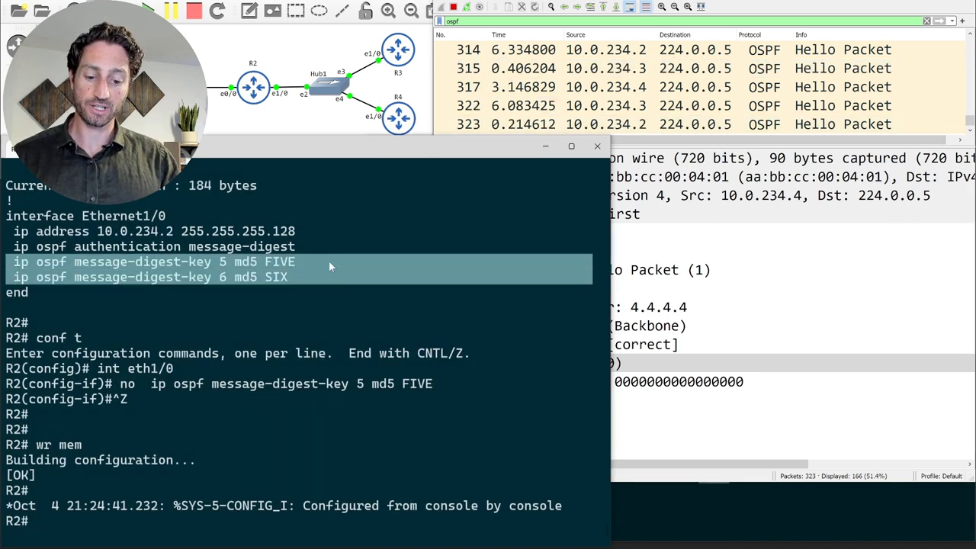
click(351, 324)
text(conf t)
key(Return)
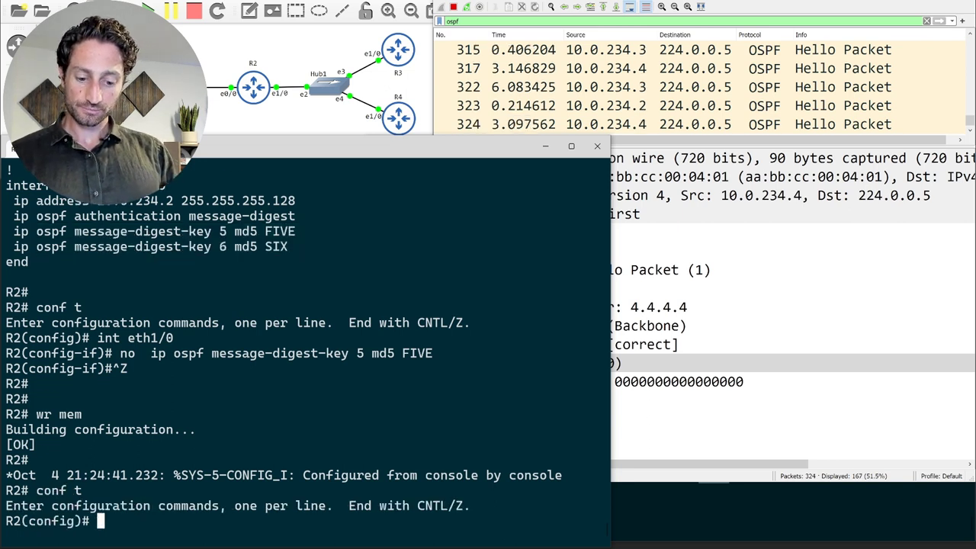
- Add OSPF MD5 key 7 with its key string to R2's Ethernet1/0
text(int eth1/0)
key(Return)
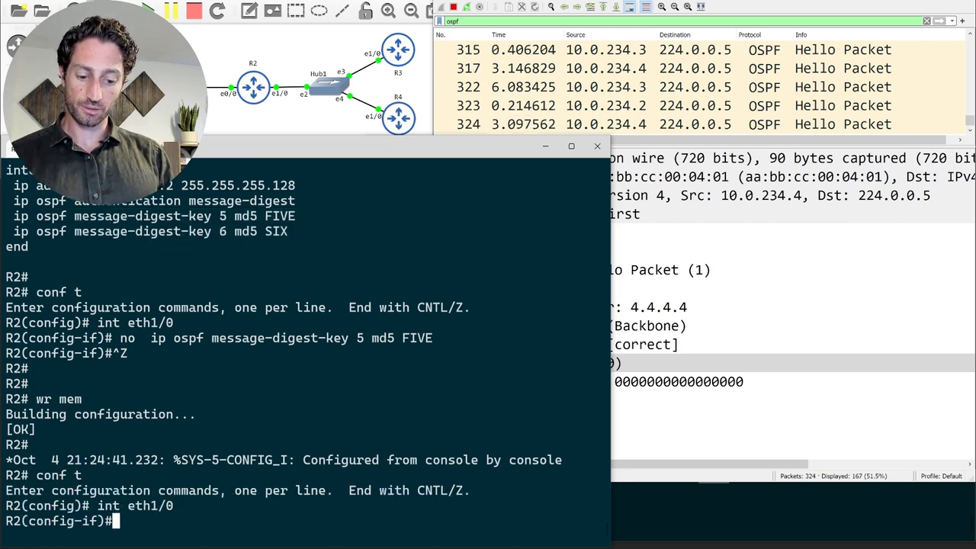
text(ip ospf )
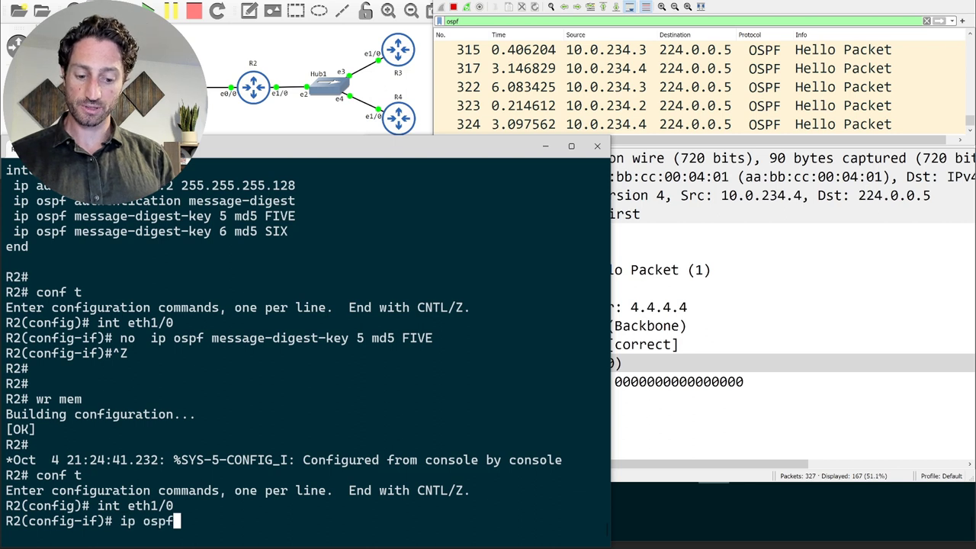
text(mes)
key(Tab)
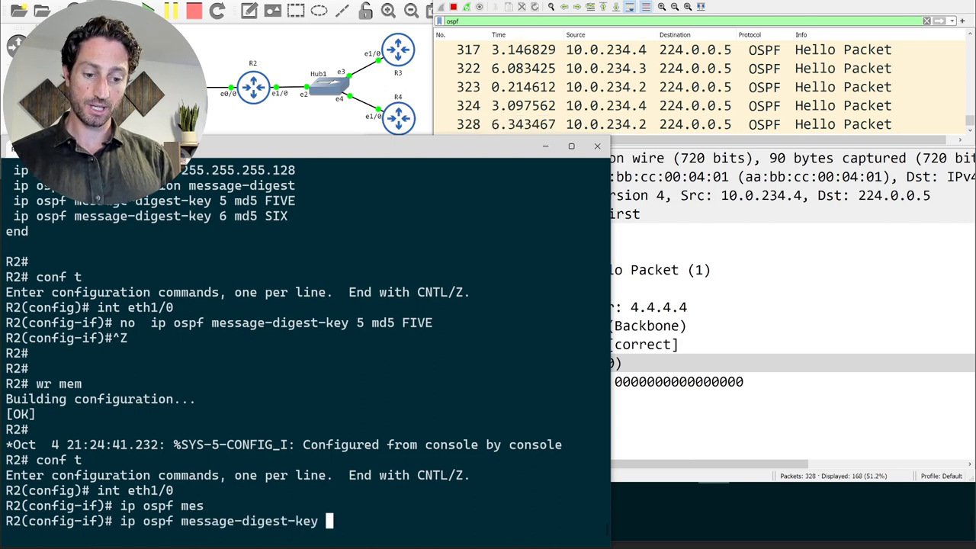
text(3 md5)
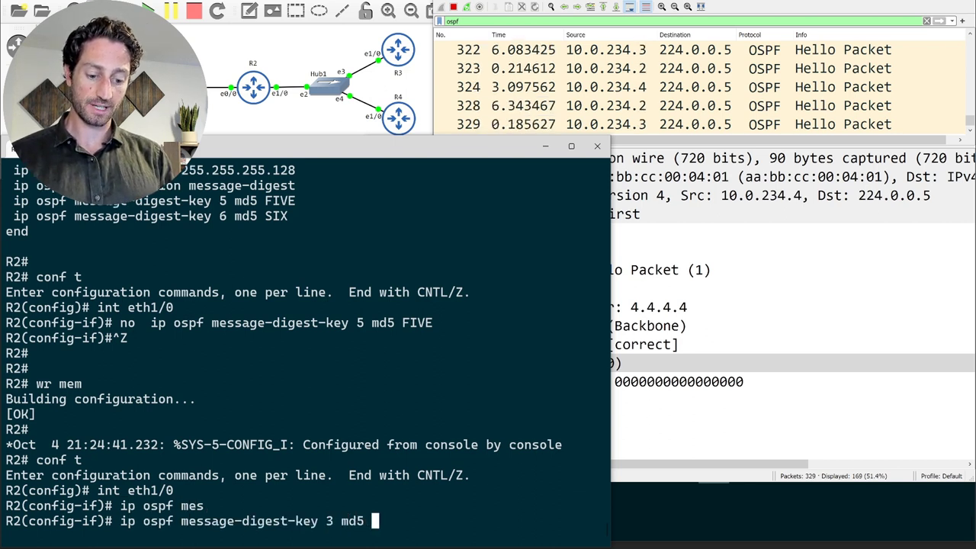
key(BackSpace)
key(BackSpace)
key(BackSpace)
key(BackSpace)
key(BackSpace)
key(BackSpace)
text(7 md5)
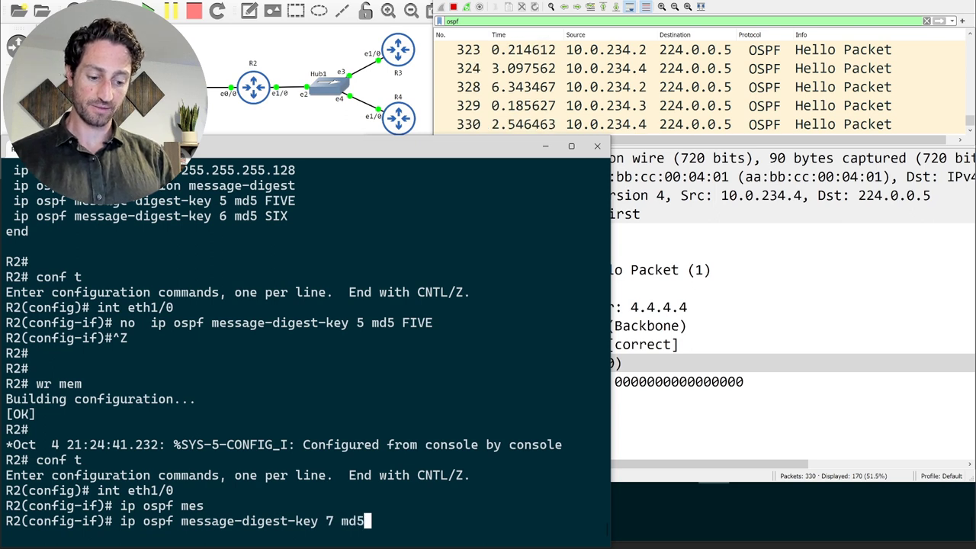
text( SEVEN)
key(Return)
- Add MD5 key 3 with its key string, exit configuration, and type 'show run int eth1/0'
text(ip o)
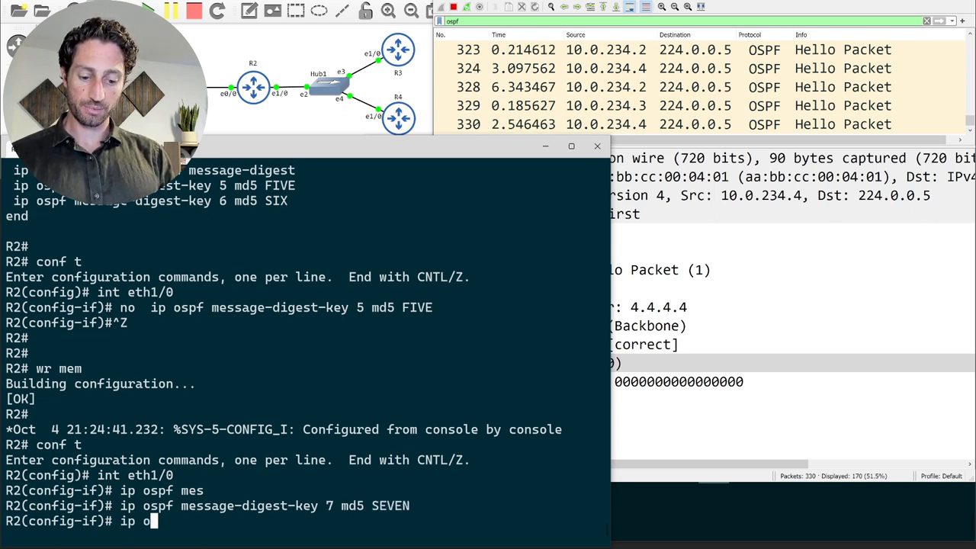
text(spf mes)
key(Tab)
text(3 m)
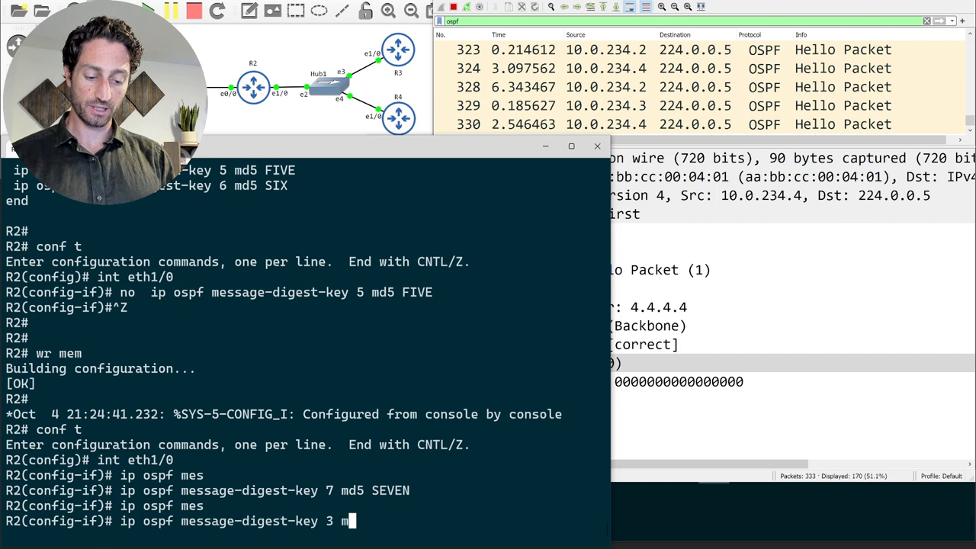
text(d5 THREE)
key(Return)
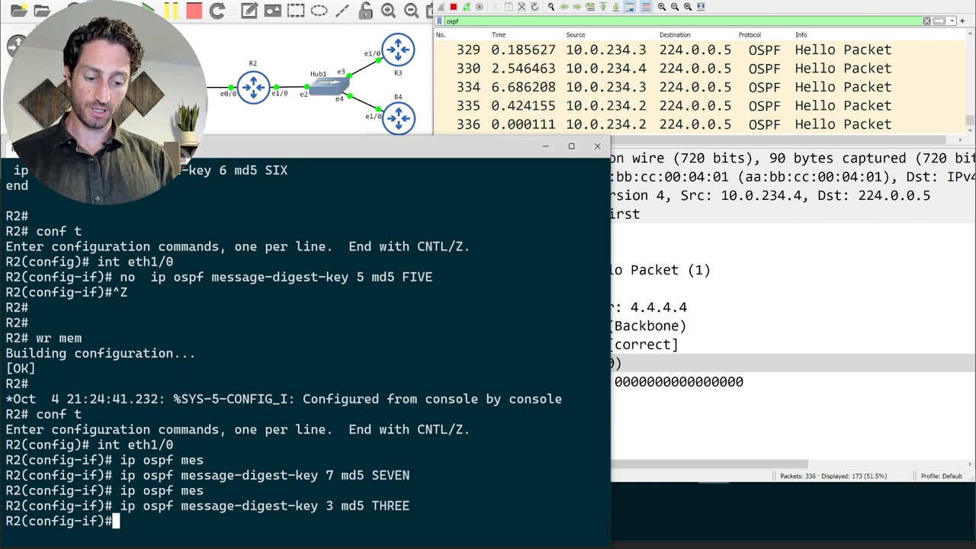
key(ctrl+z)
key(Return)
text(show run int)
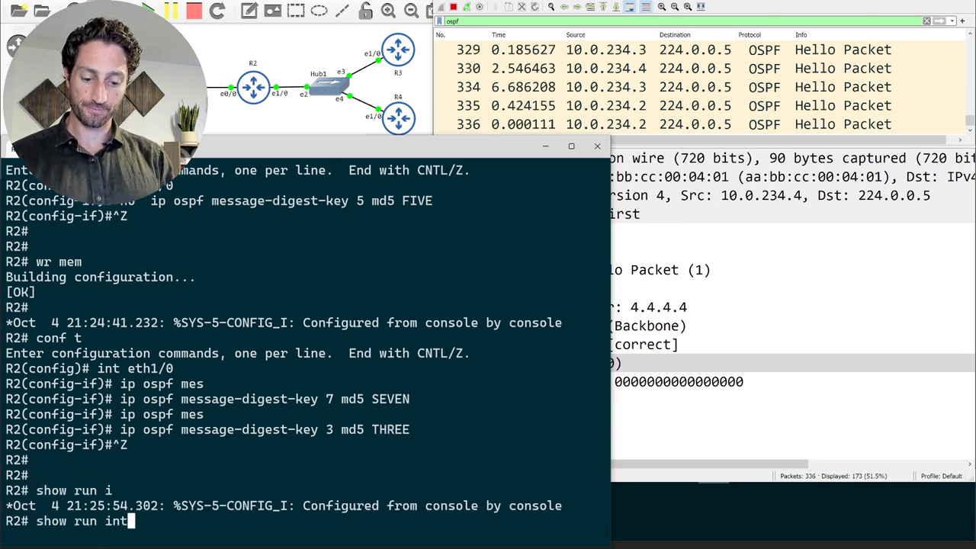
text( eth1/0)
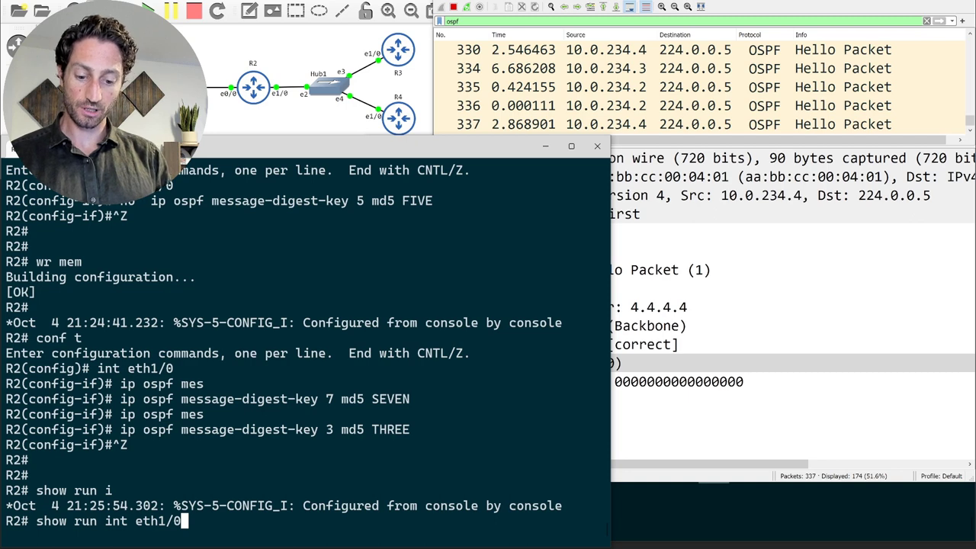
- Display R2's Ethernet1/0 config listing MD5 keys 6, 7 and 3, then type 'show ip ospf int eth1/0'
key(Return)
key(Return)
key(Return)
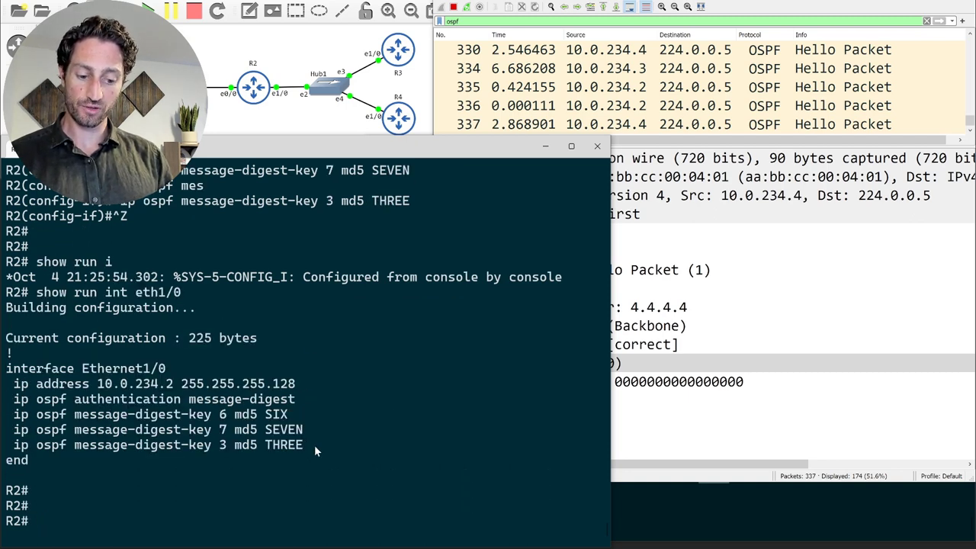
drag(314, 445, 410, 433)
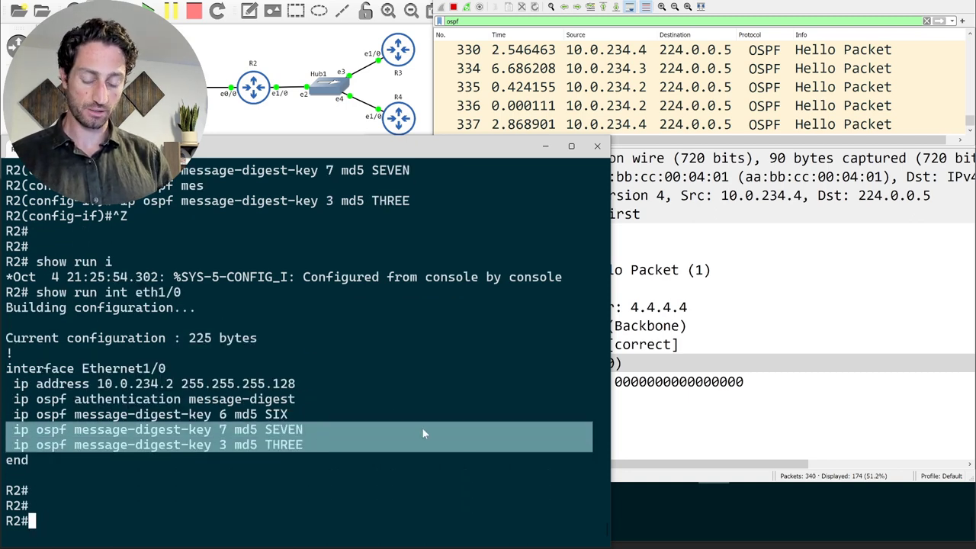
text(show ip ospf int eth1/0)
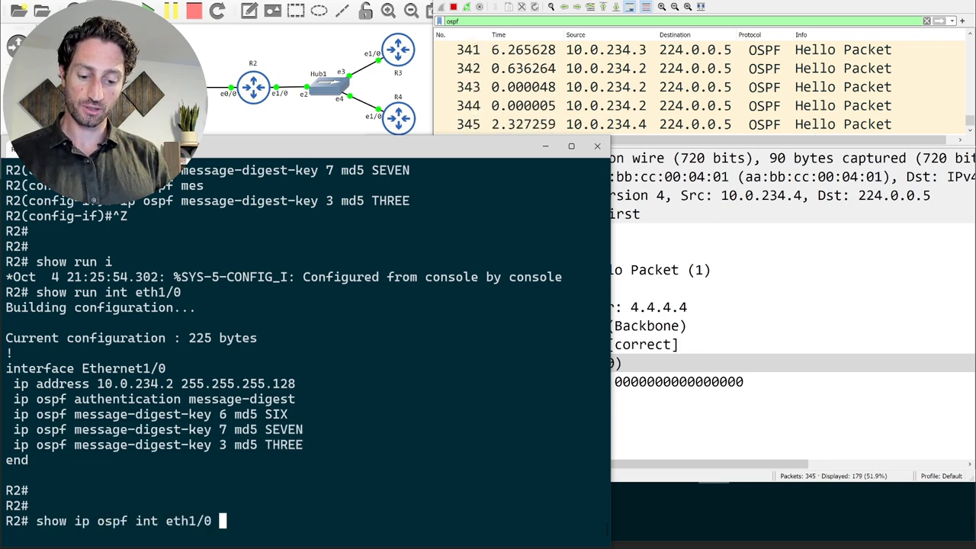
- Show R2's full OSPF interface output and highlight the youngest key id 3 and rollover lines for keys 6 and 7
key(Return)
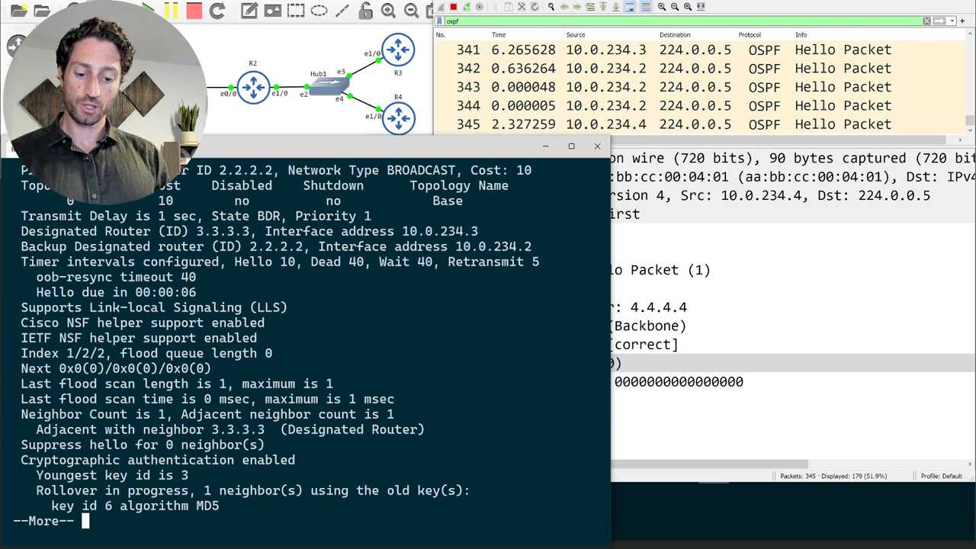
key(space)
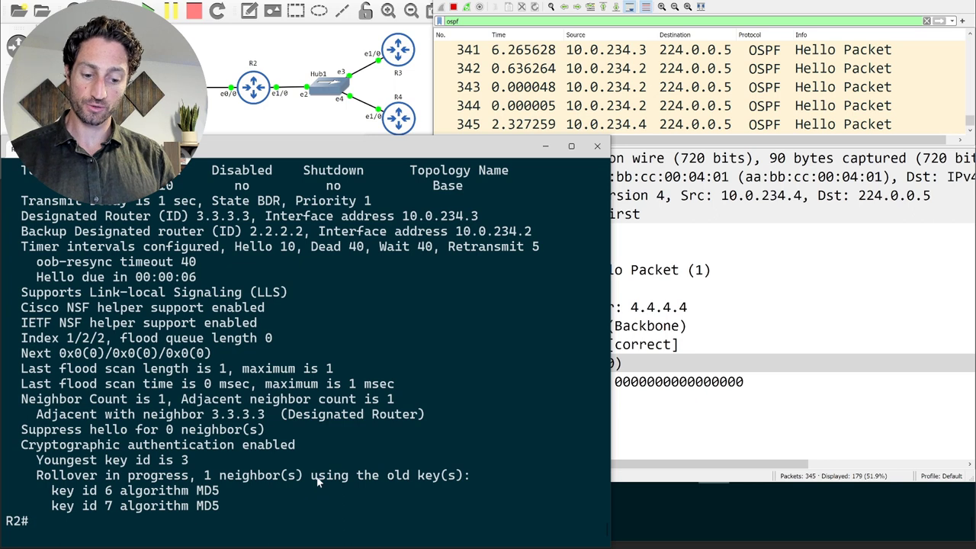
triple_click(318, 477)
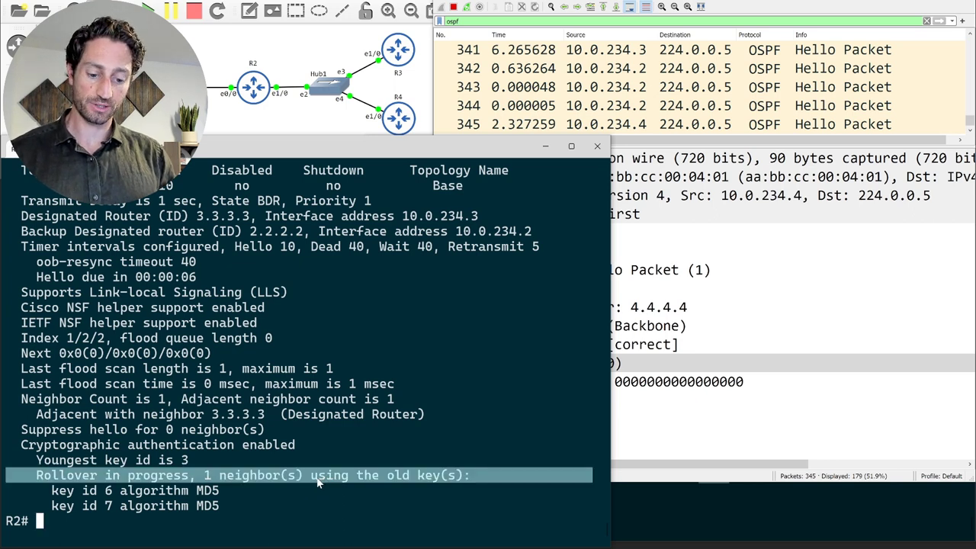
mouse_move(319, 481)
mouse_down()
mouse_move(314, 513)
mouse_move(316, 486)
mouse_up()
click(313, 507)
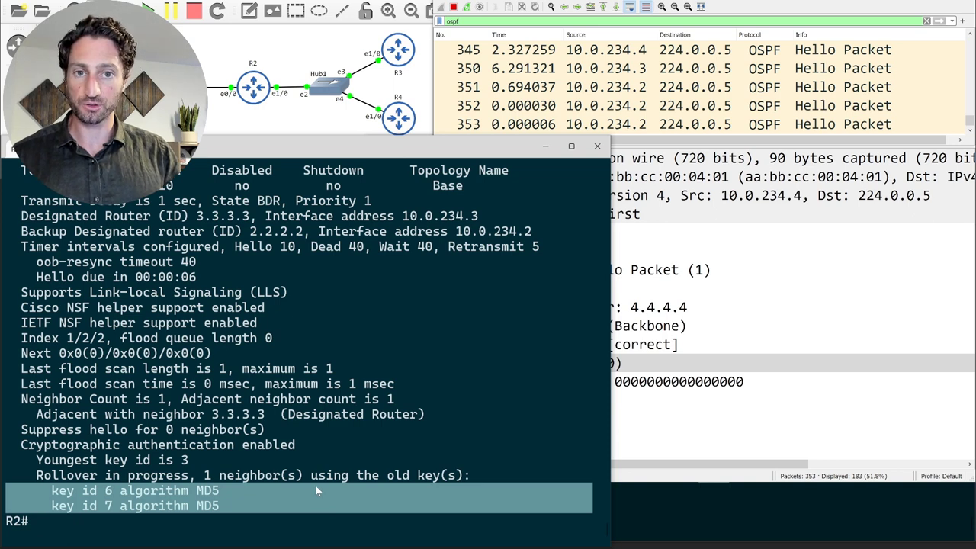
triple_click(316, 489)
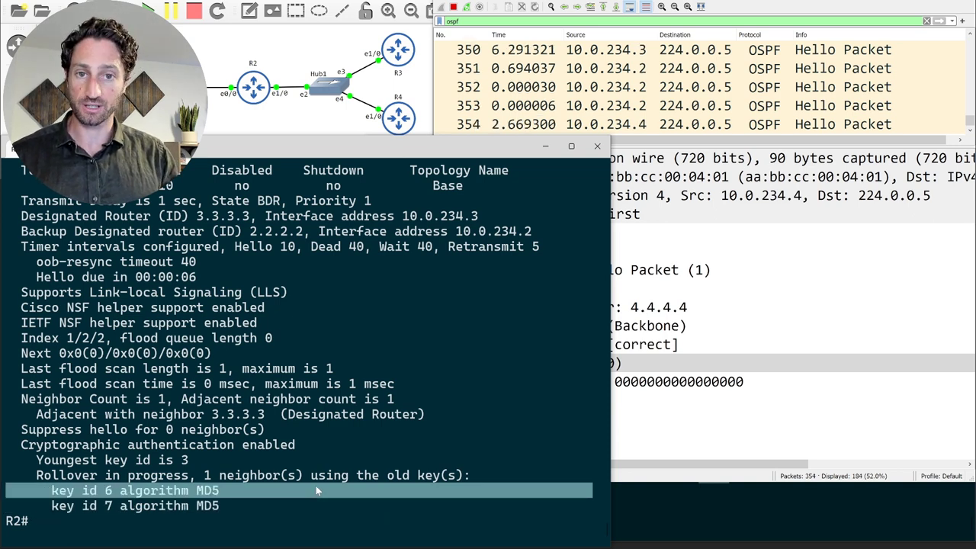
triple_click(314, 460)
drag(314, 460, 320, 445)
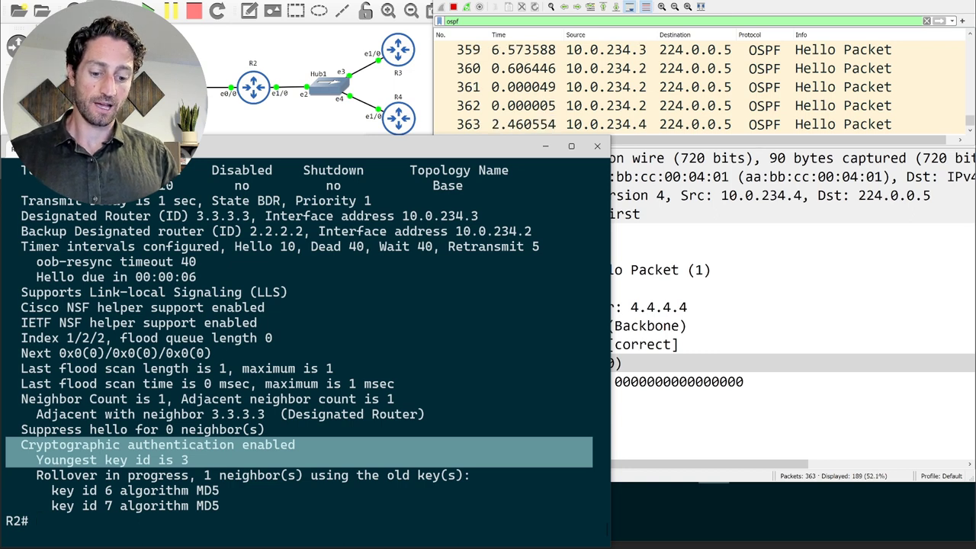
- In Wireshark, inspect R2's hellos 360, 361 and 370 for their Auth Crypt Key ids
click(671, 363)
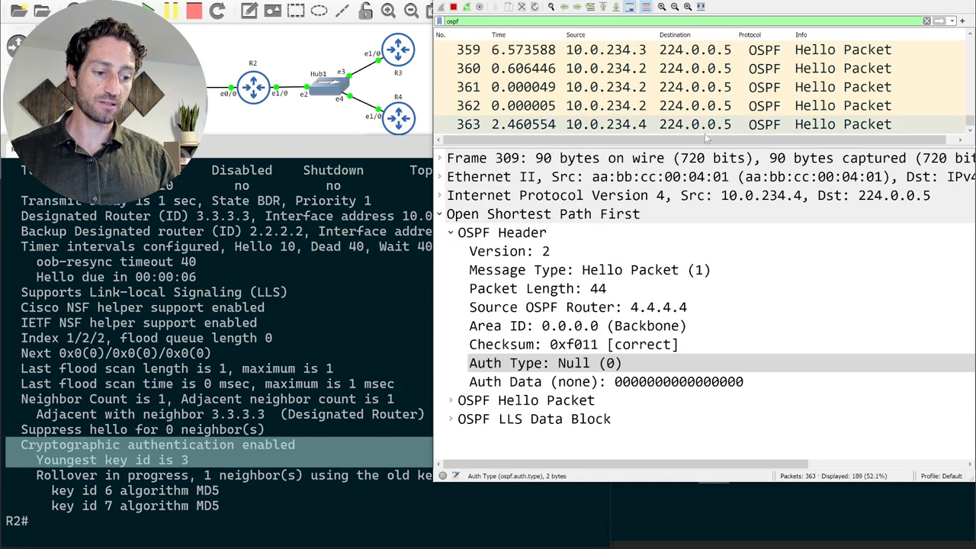
click(676, 71)
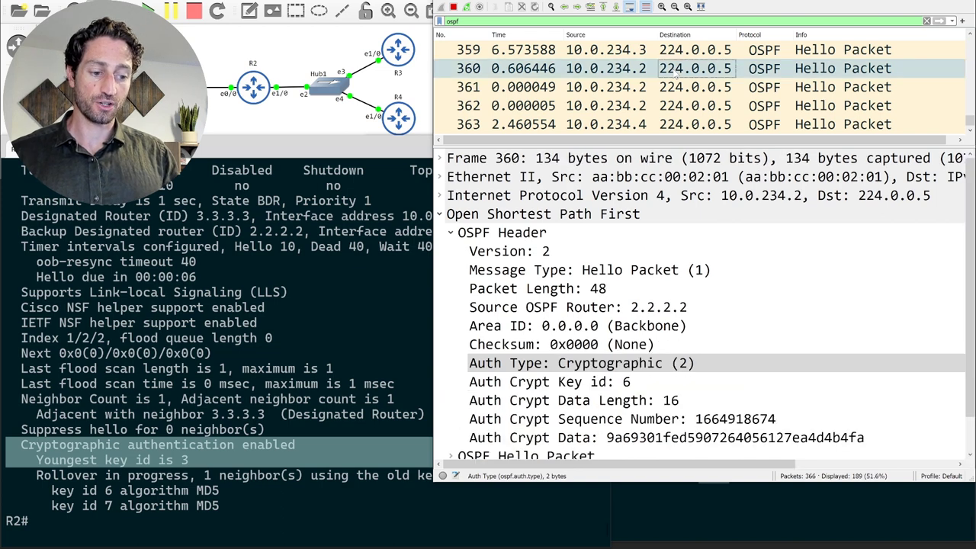
click(657, 87)
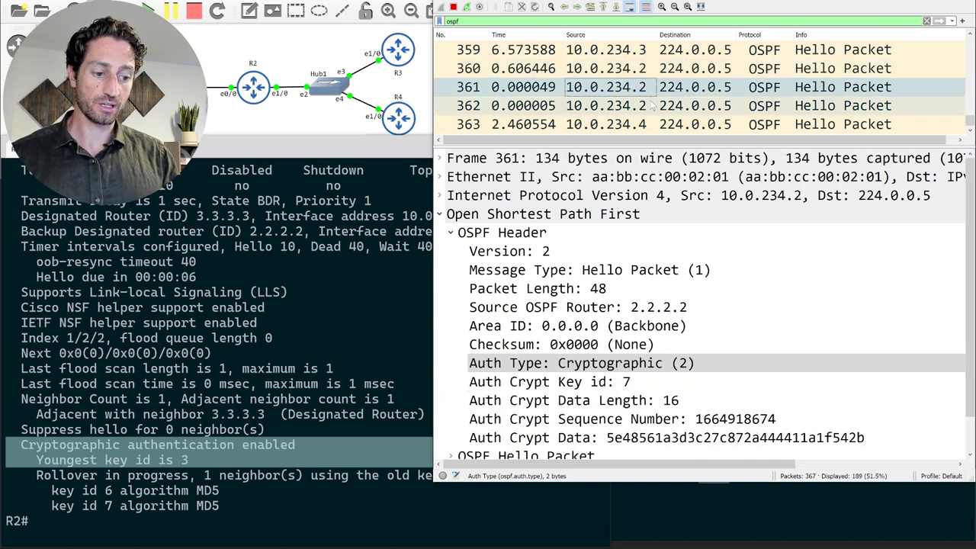
click(652, 106)
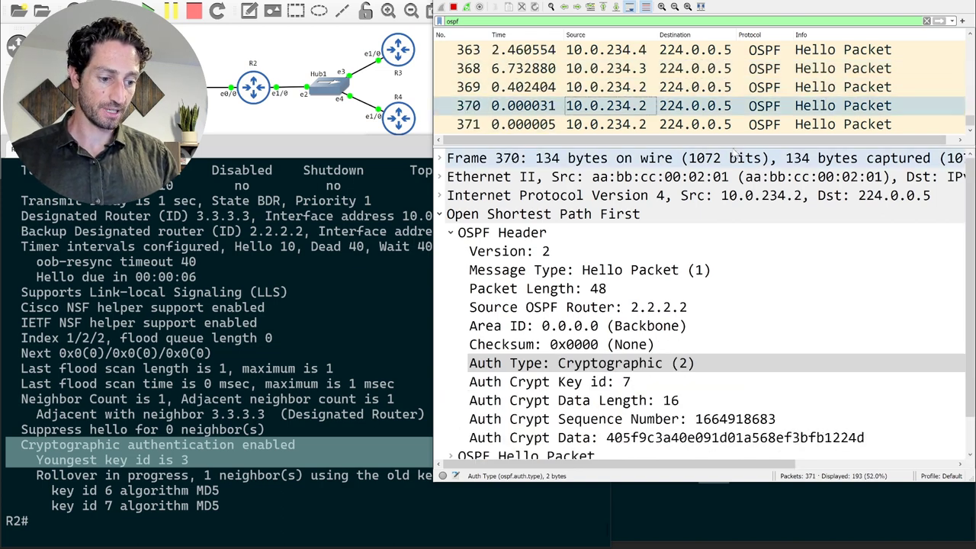
- Enlarge the packet list and inspect hellos 369–385, showing key ids 6, 7 and 3
drag(734, 147, 734, 197)
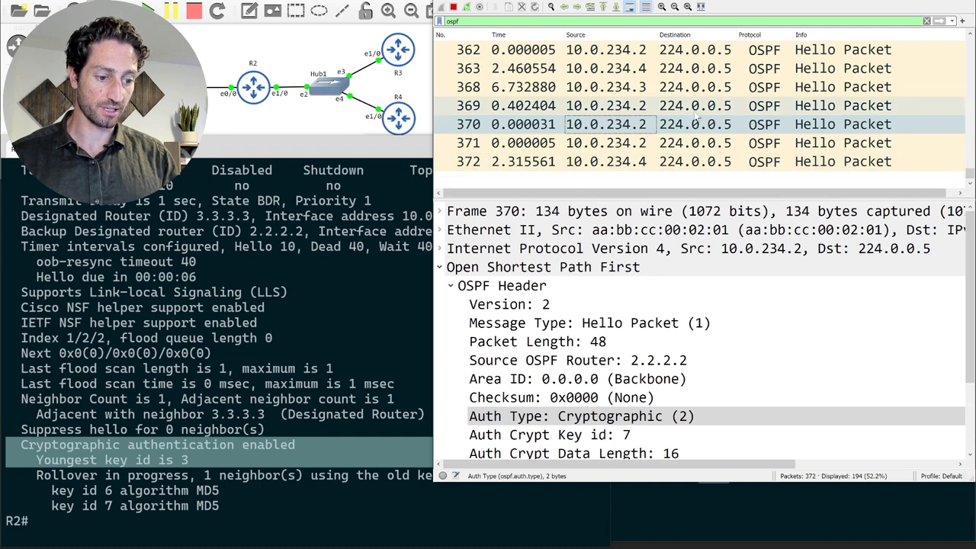
click(622, 107)
click(618, 124)
click(609, 143)
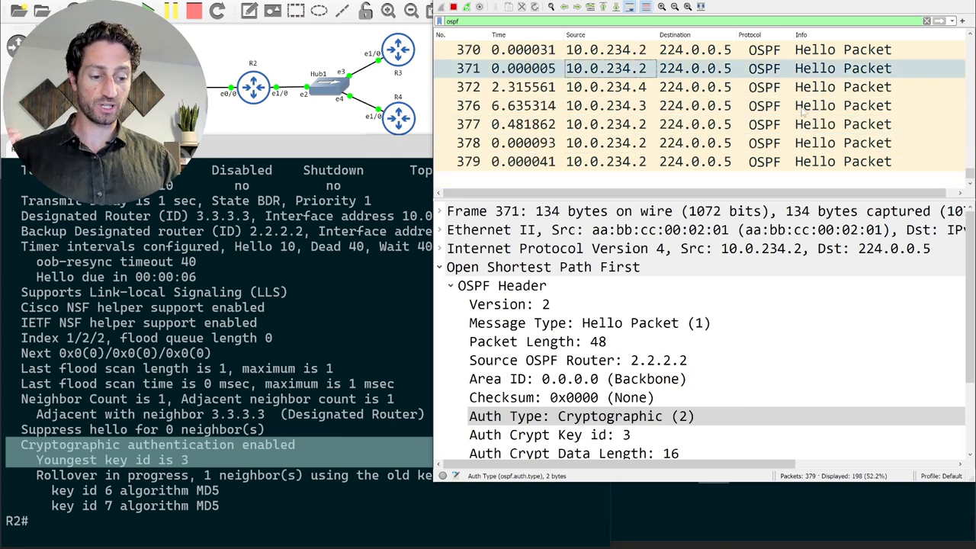
click(631, 106)
click(627, 124)
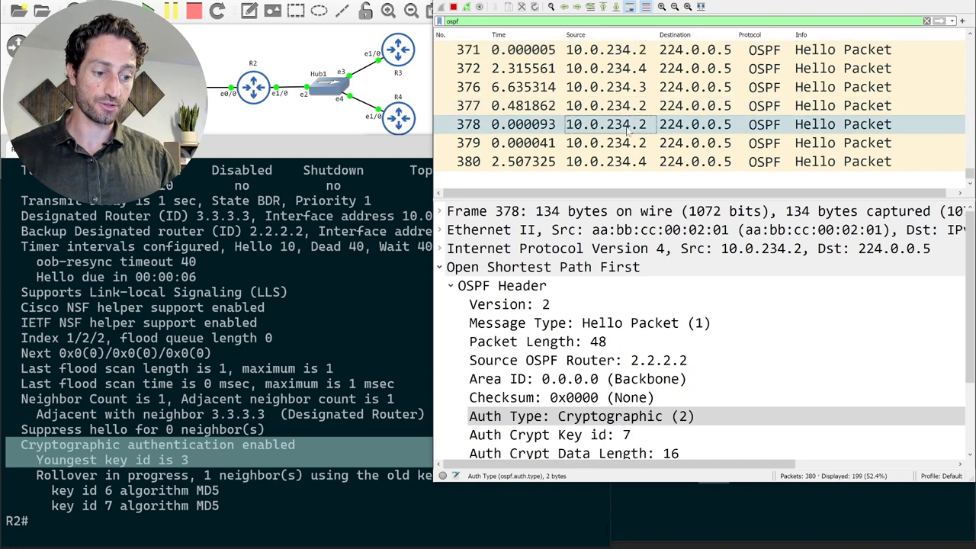
click(622, 145)
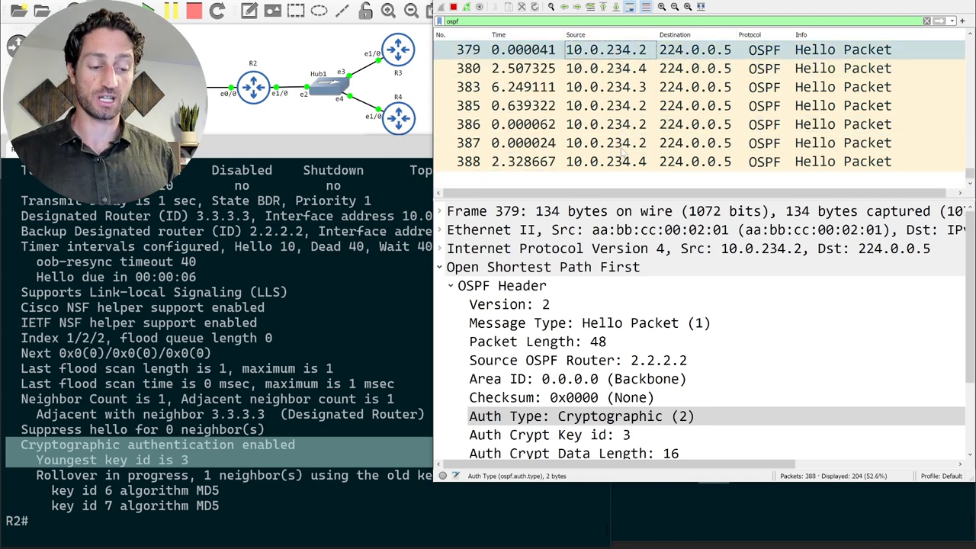
click(629, 107)
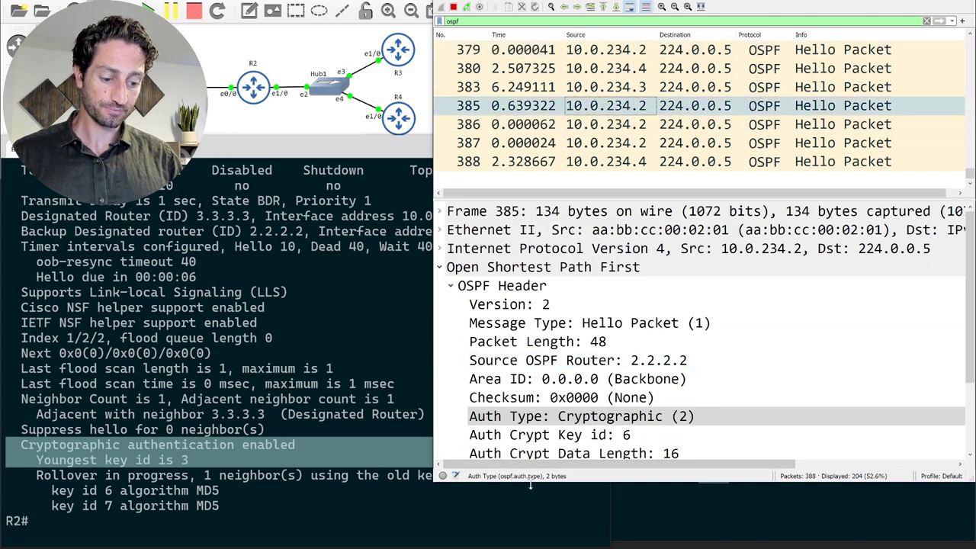
- Resize the capture and check the Auth Crypt Key id fields of hellos 393–395: 6, 7 and 3
drag(530, 485, 528, 528)
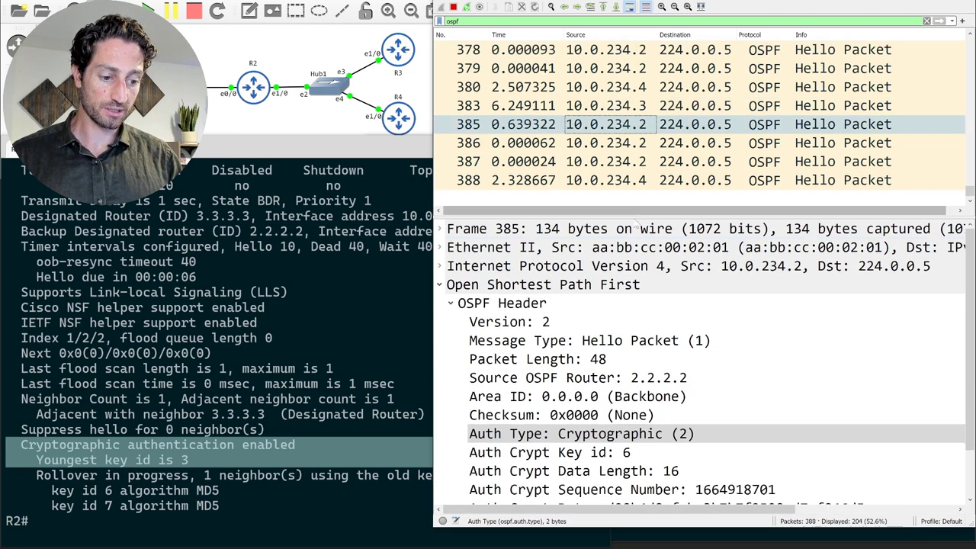
drag(636, 212, 637, 202)
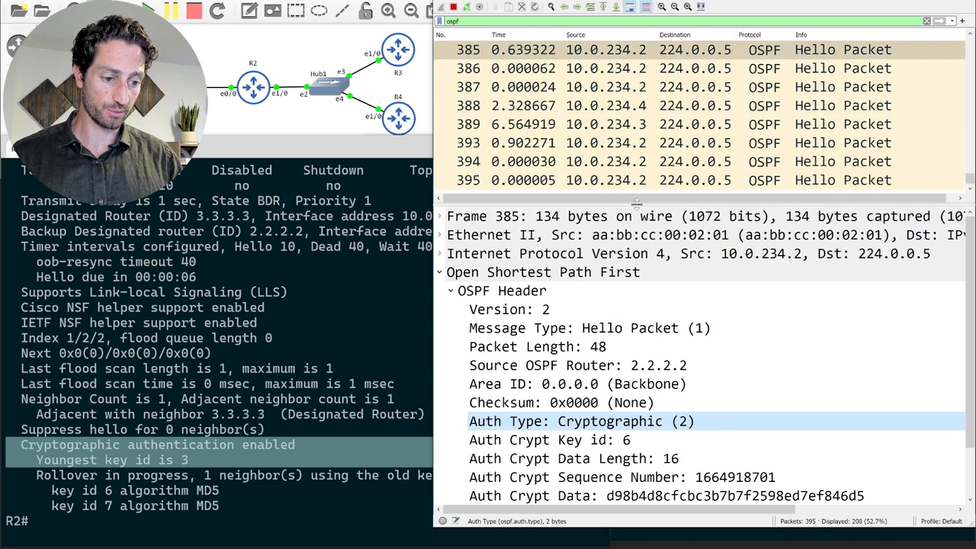
click(614, 145)
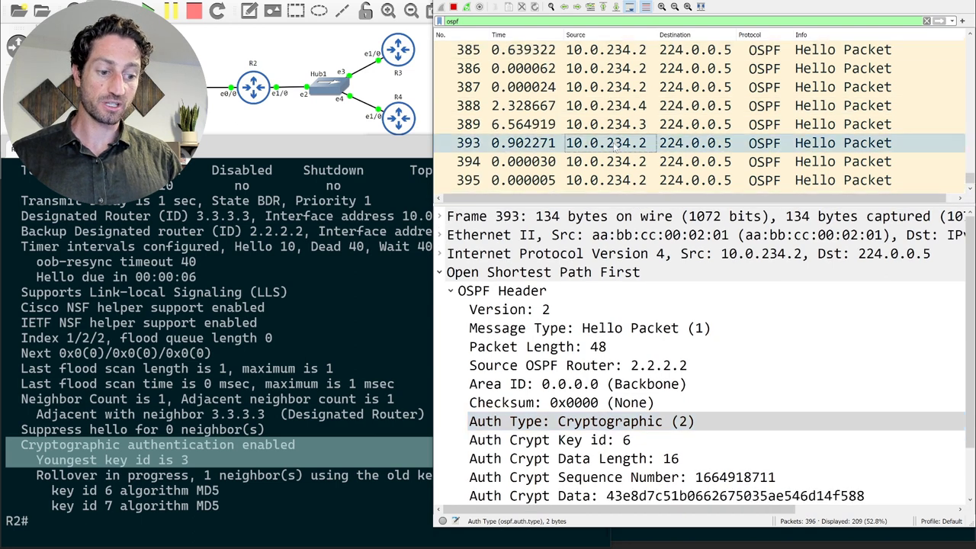
click(713, 444)
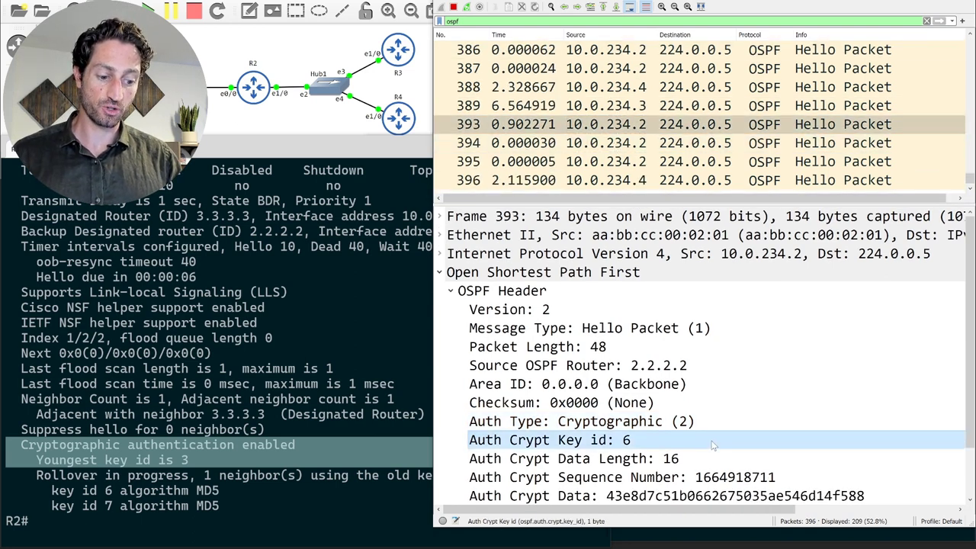
click(614, 145)
click(663, 441)
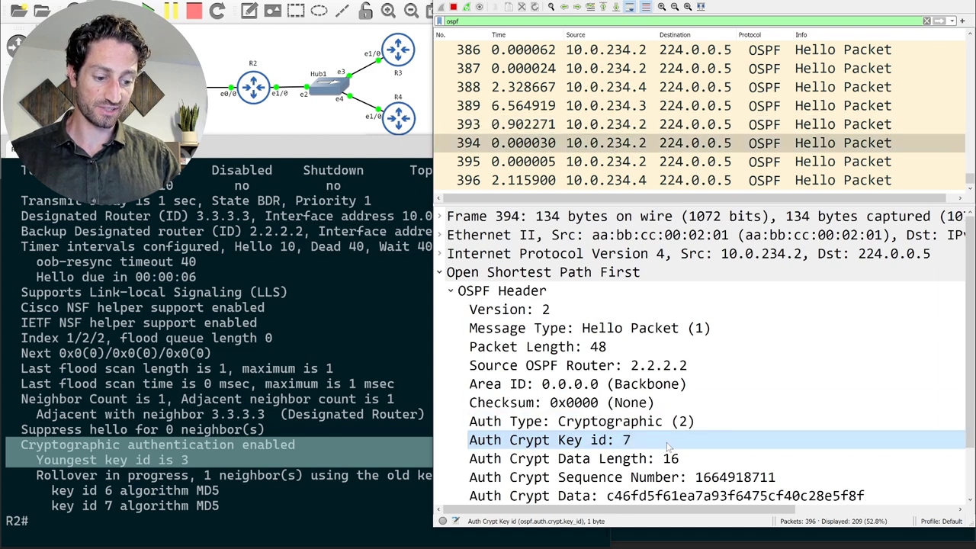
click(615, 161)
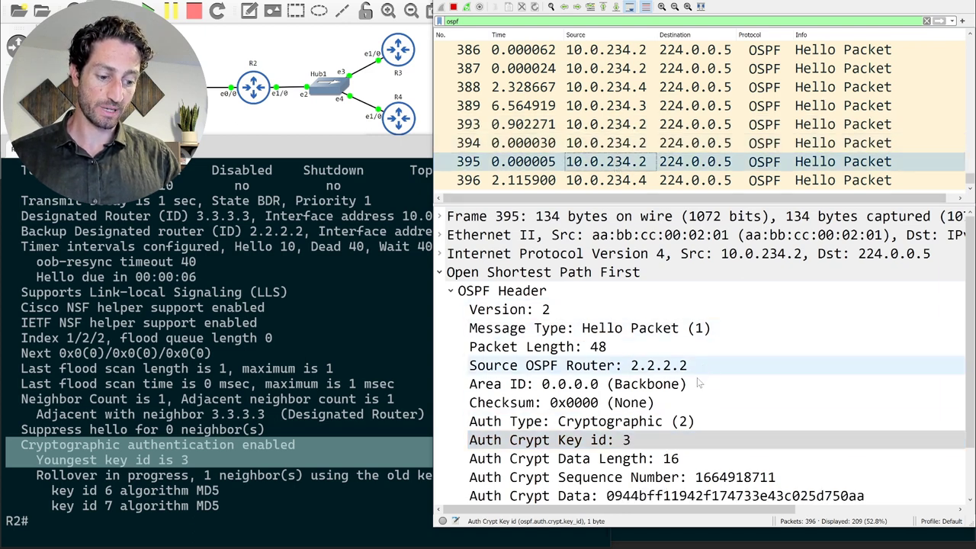
click(648, 442)
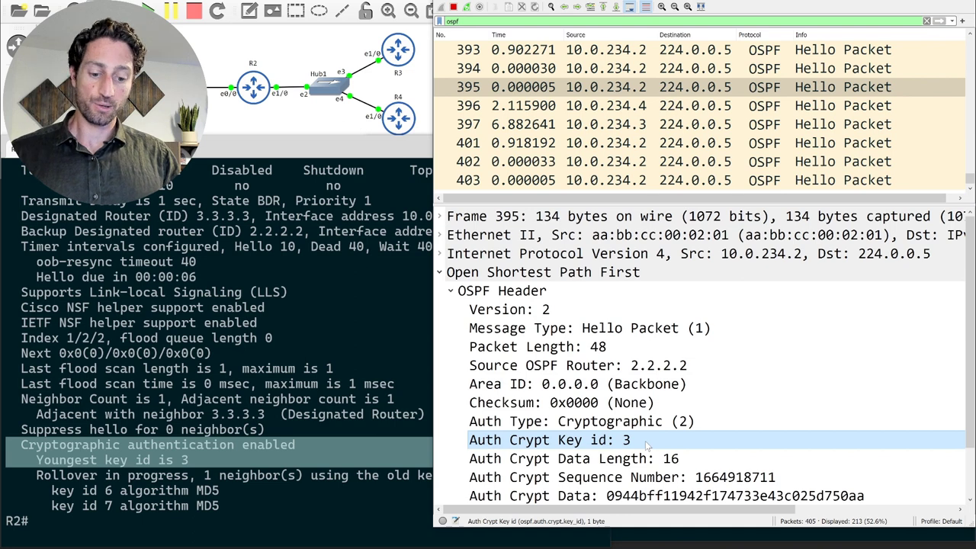
- In R2's console, highlight youngest key id 3 and old key id 7
double_click(183, 461)
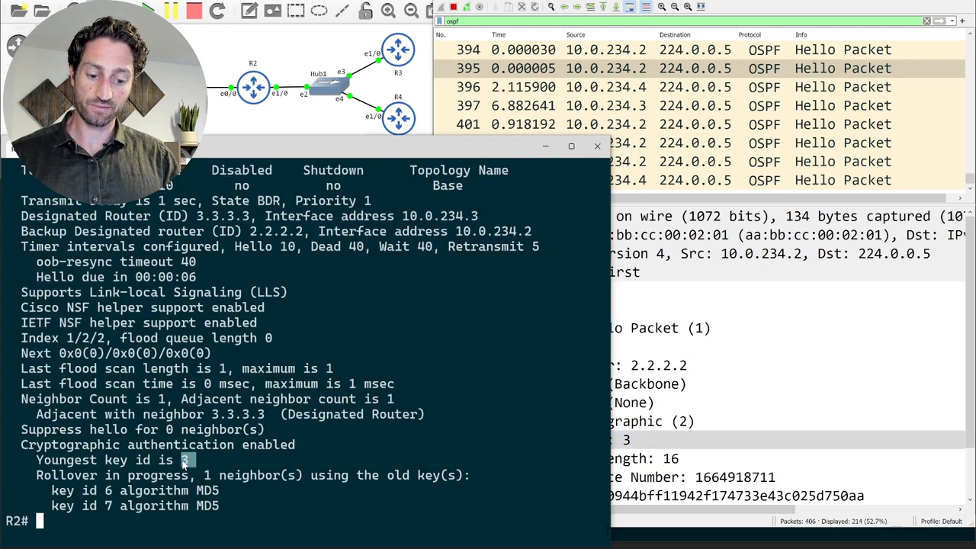
double_click(111, 506)
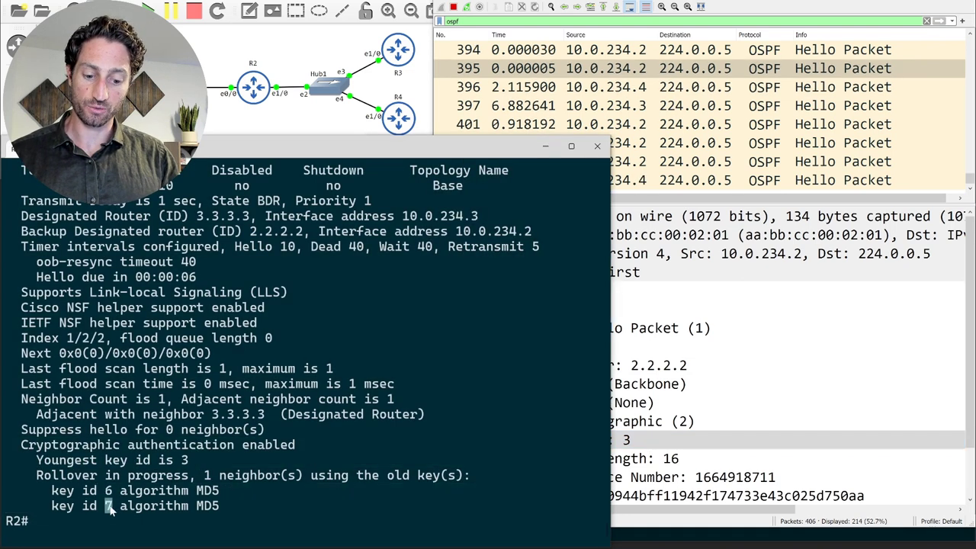
click(291, 516)
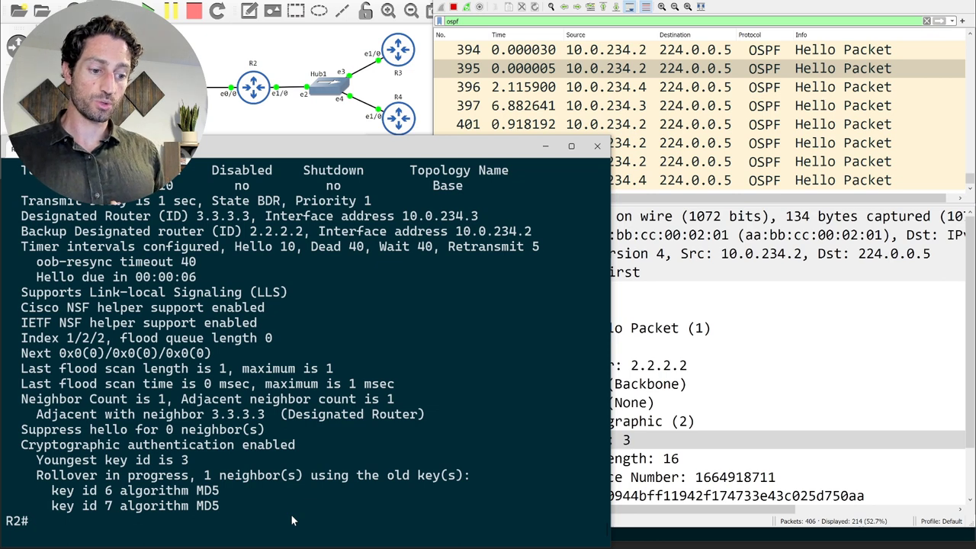
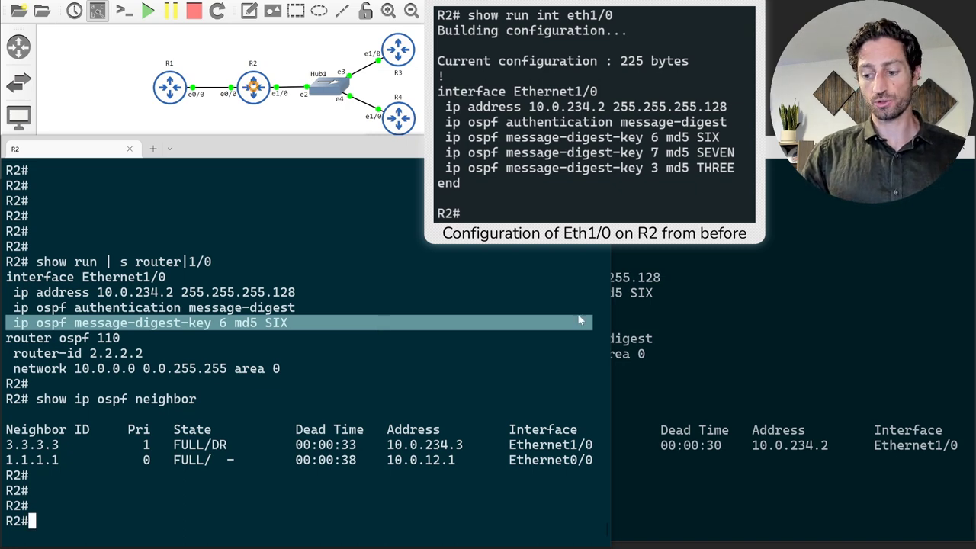
- Compare R3's message-digest-key 6 md5 line and FULL neighbor rows with R2's
click(681, 305)
triple_click(676, 299)
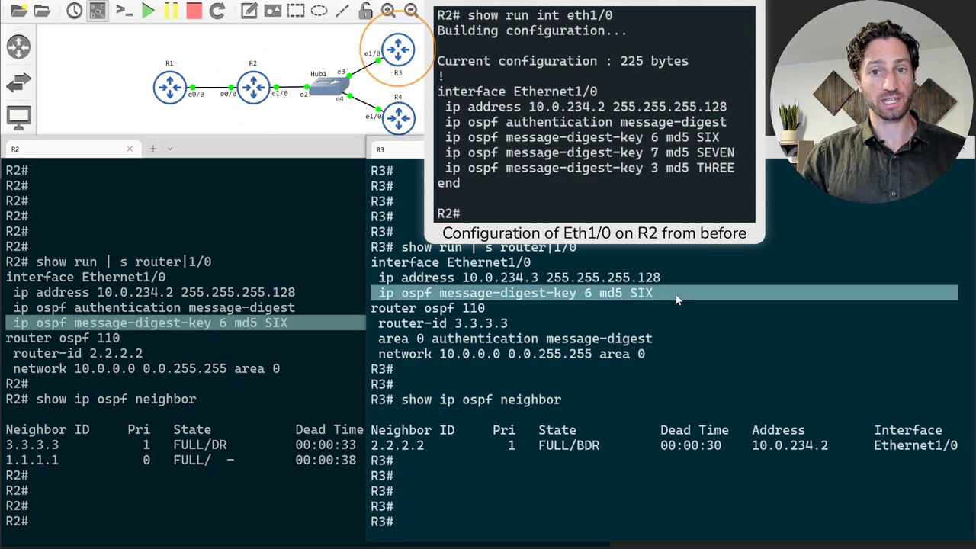
click(89, 439)
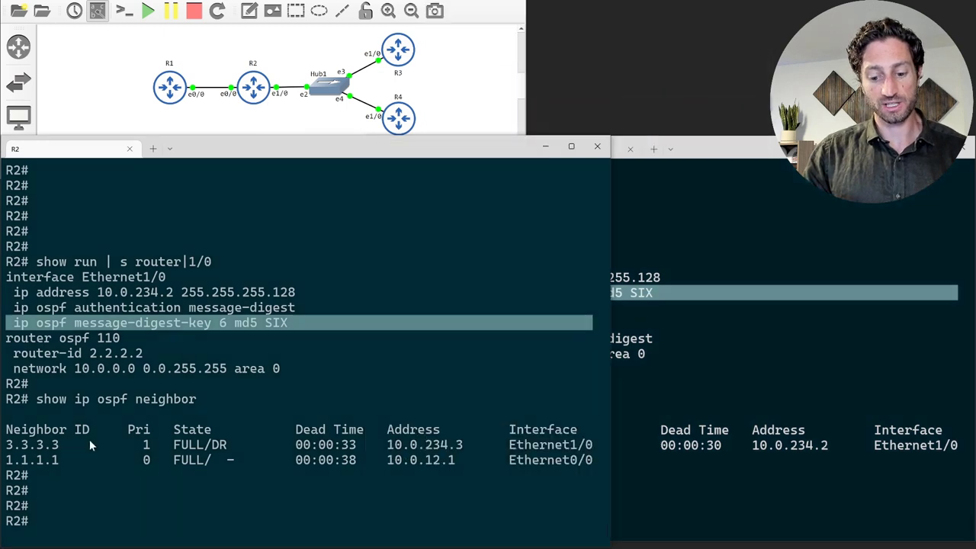
triple_click(89, 440)
click(702, 412)
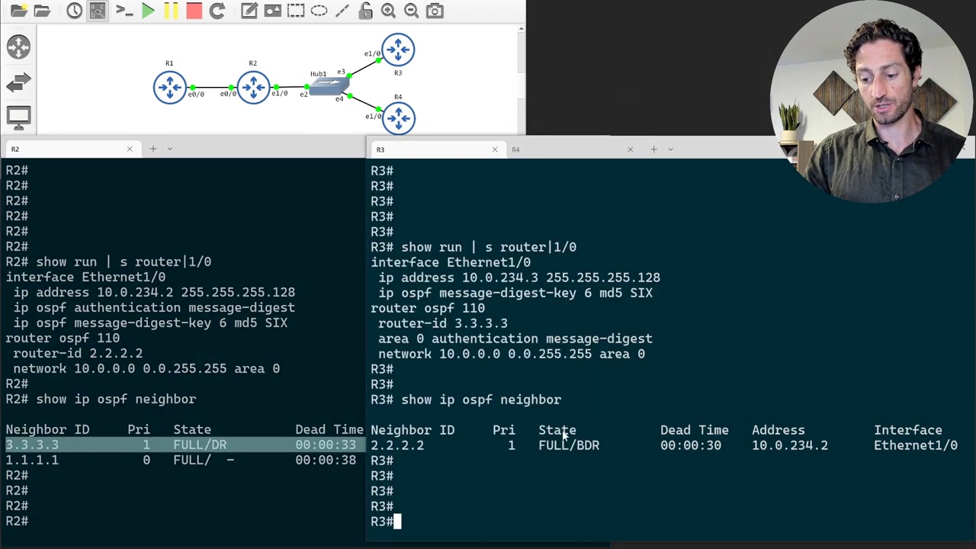
triple_click(452, 447)
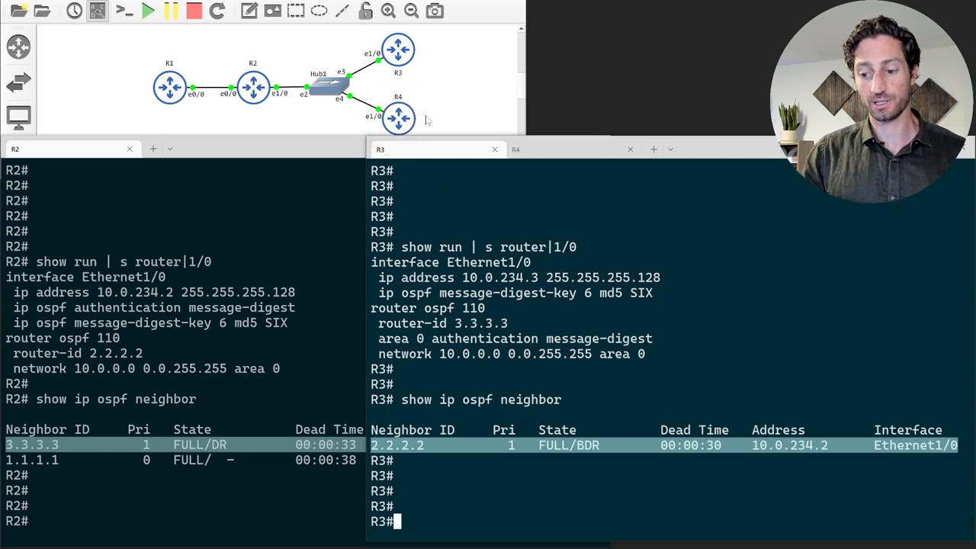
- Check R4's interface and OSPF config lines against R2's message-digest-key 6 md5 line
click(530, 151)
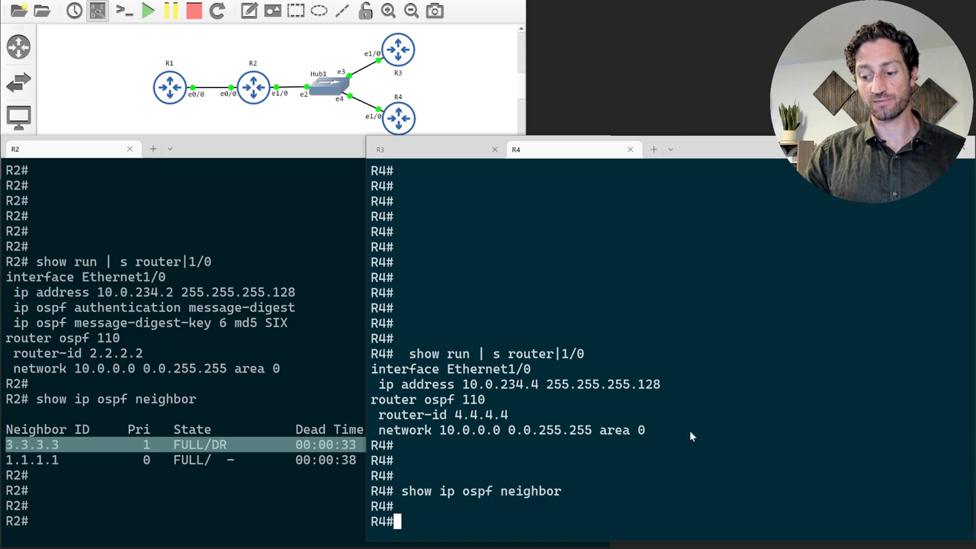
drag(702, 442, 706, 338)
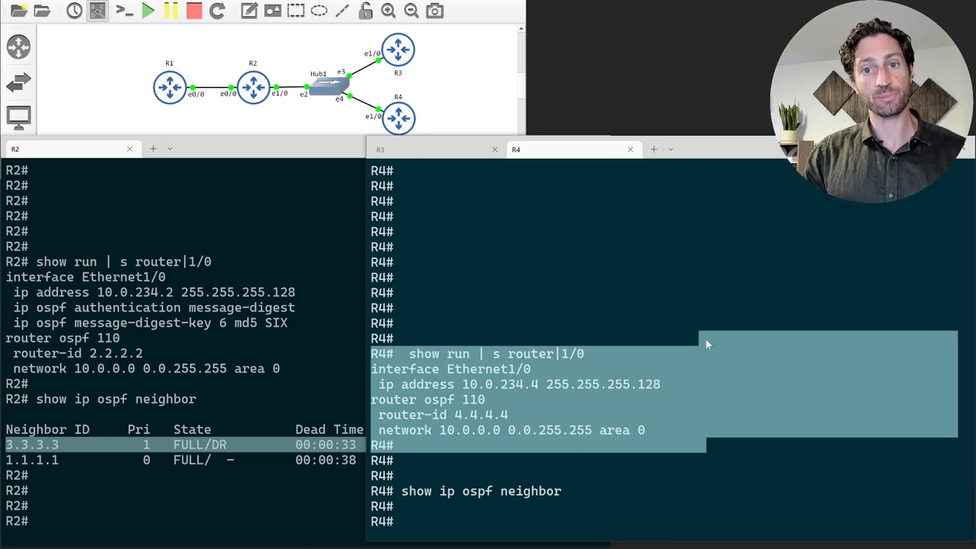
click(315, 326)
triple_click(318, 323)
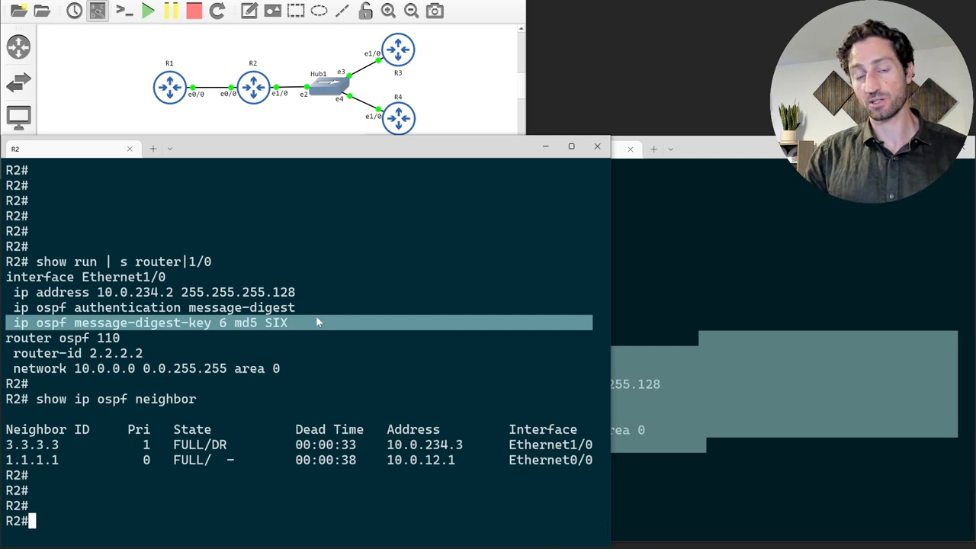
click(760, 297)
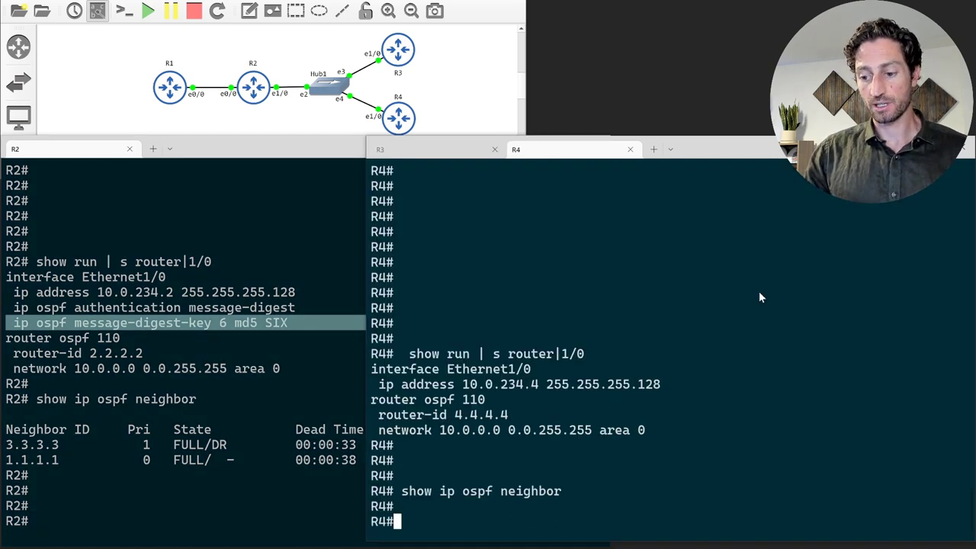
key(Return)
key(Return)
key(Return)
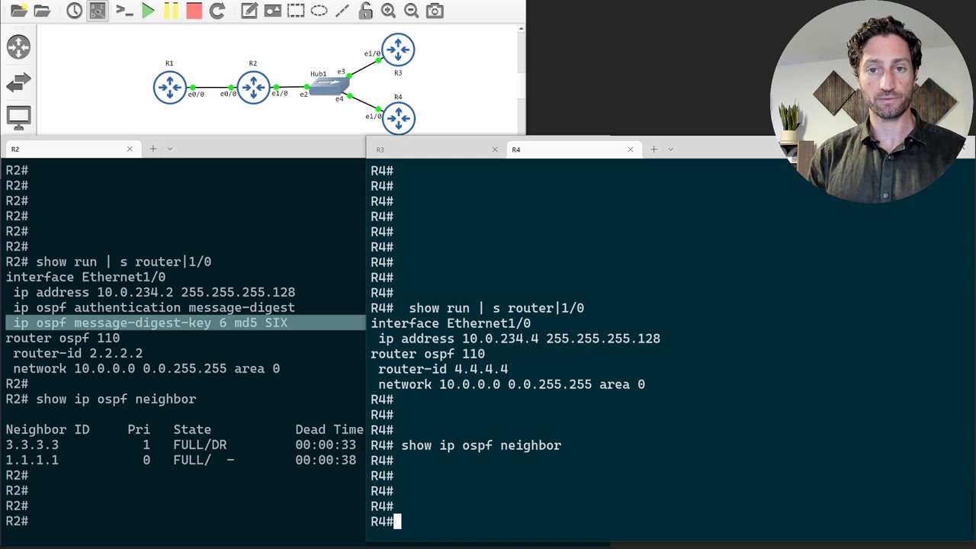
- Run show ip ospf on R4 to confirm 'Area has no authentication'
text(show conf t)
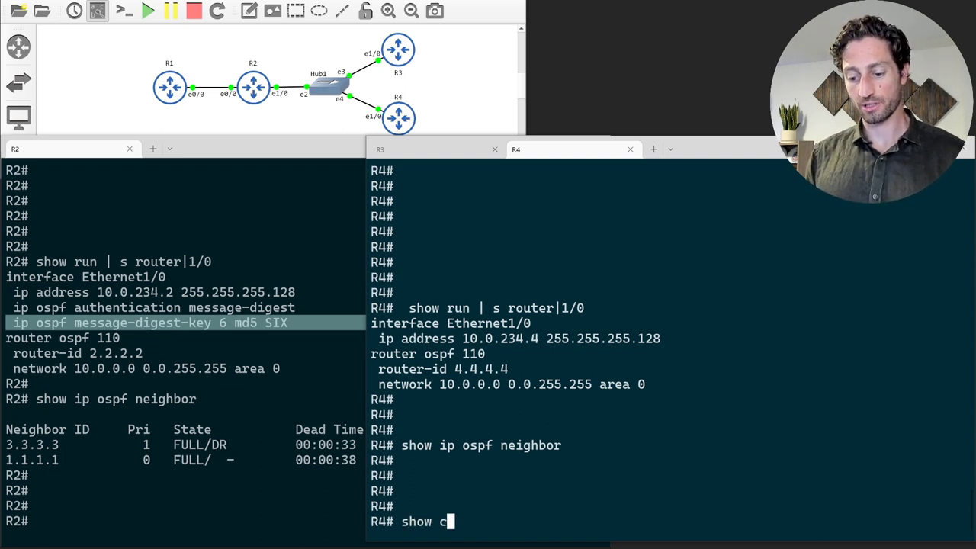
key(Return)
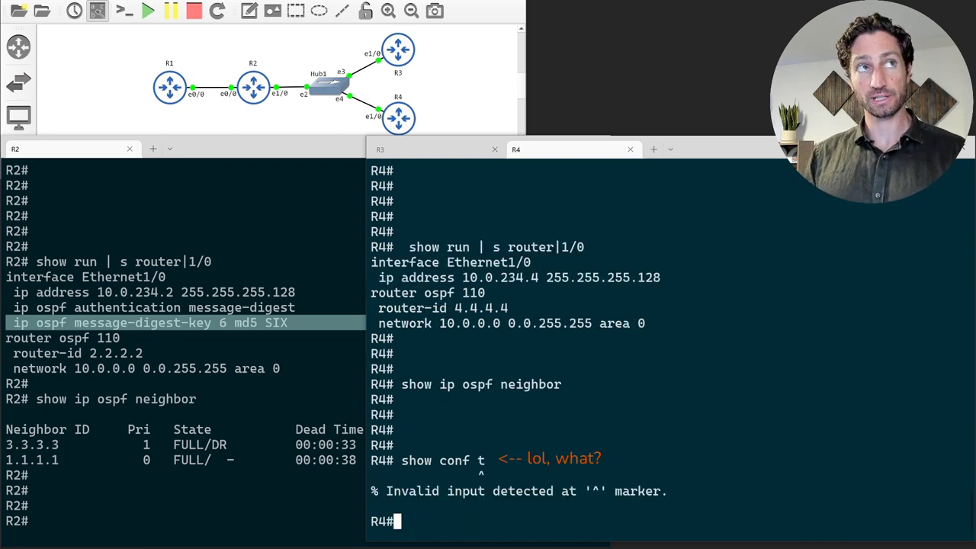
text(show ip)
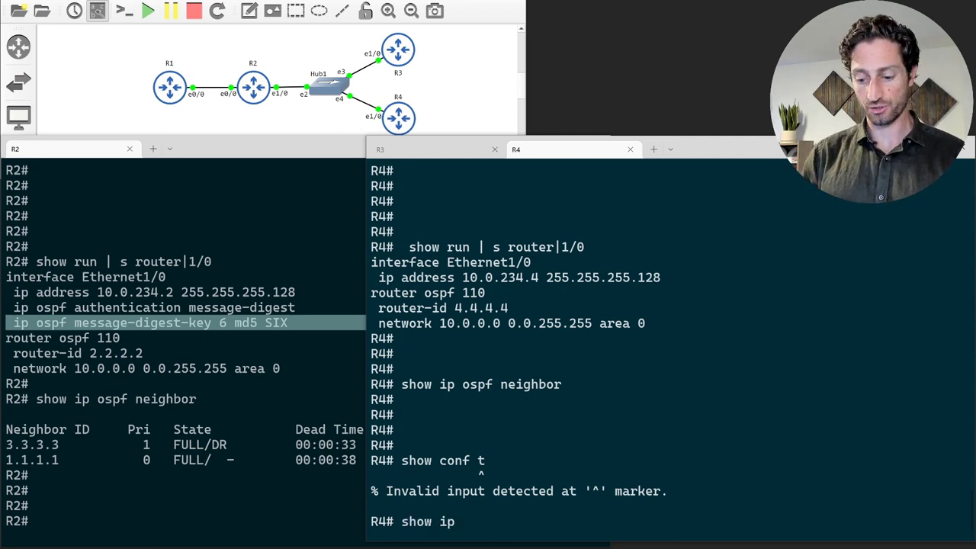
text( ospf)
key(Return)
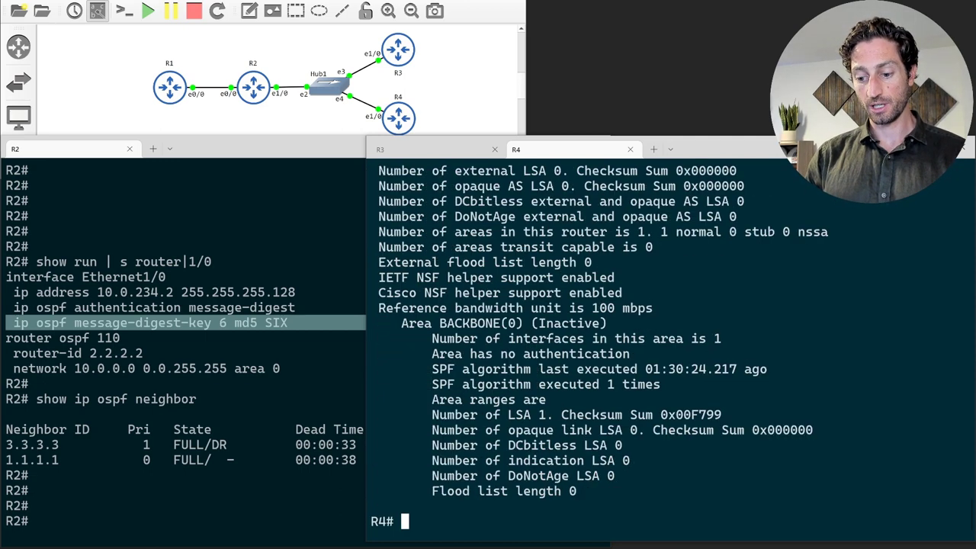
triple_click(647, 352)
key(Return)
key(Return)
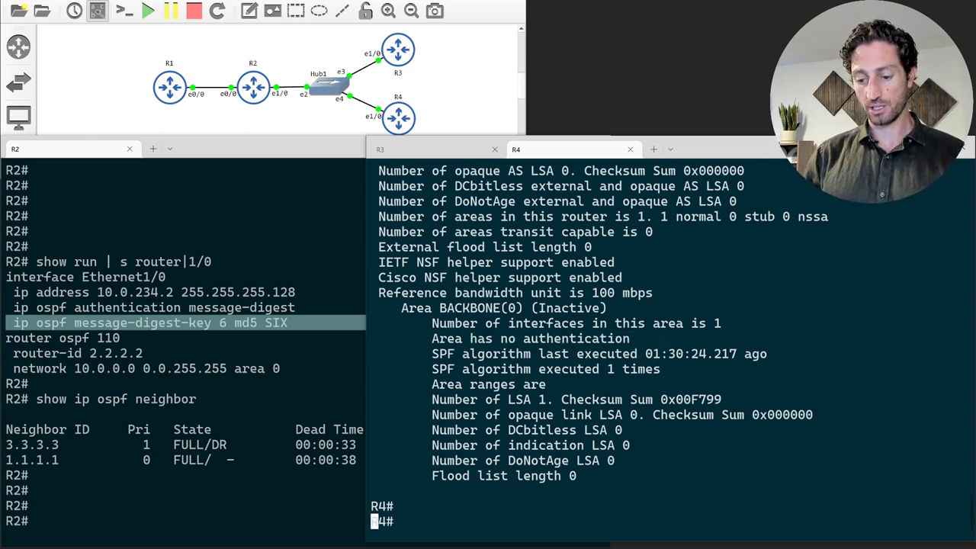
- Run show ip ospf int on R4 to confirm Ethernet1/0 has zero OSPF neighbors
text(show ip op)
key(BackSpace)
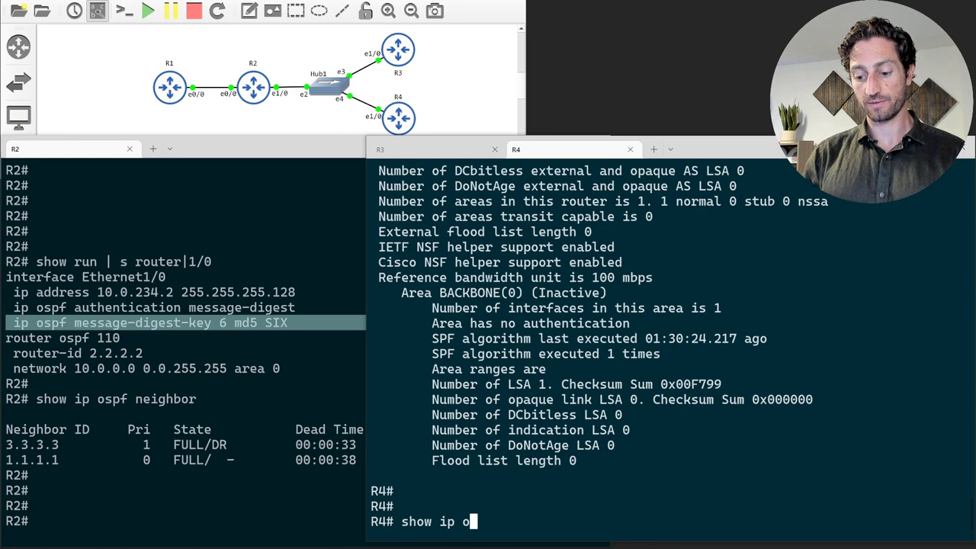
text(spf int)
key(Return)
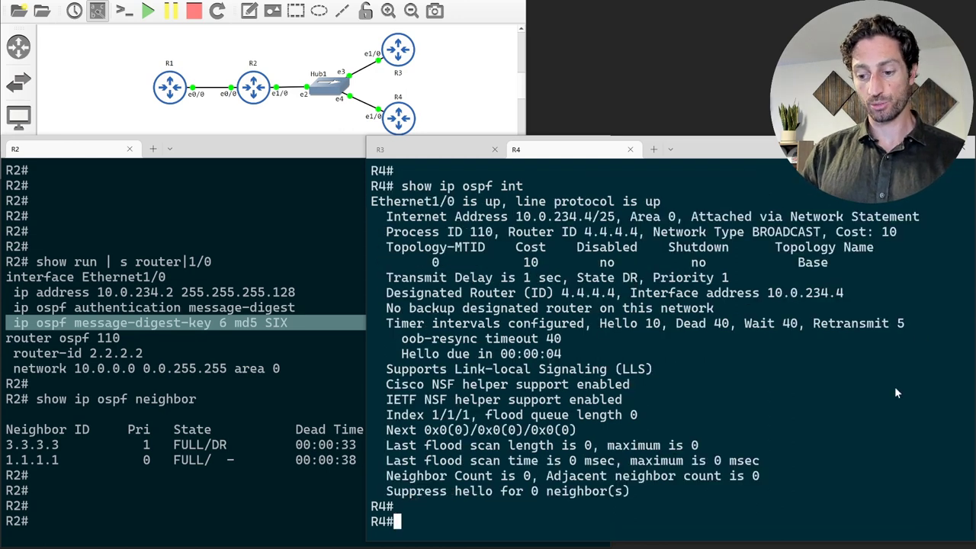
drag(456, 201, 432, 202)
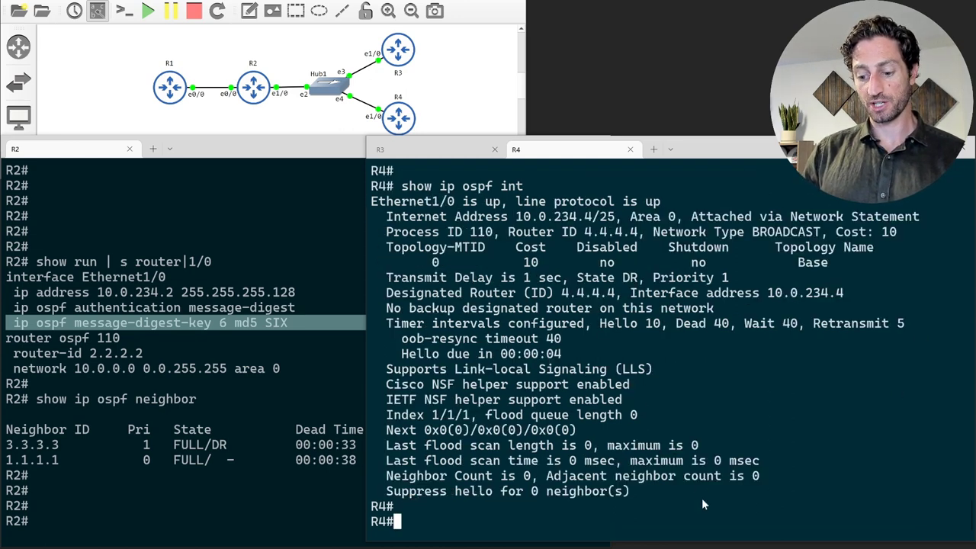
drag(702, 498, 701, 491)
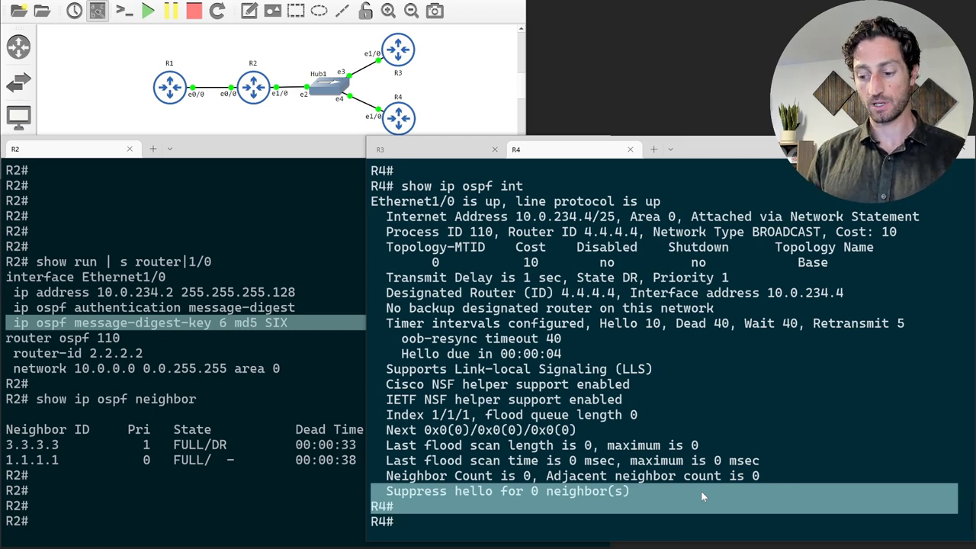
click(701, 490)
- Enter global configuration mode on R4 with conf t and enter key chain PRACNET
key(Return)
key(Return)
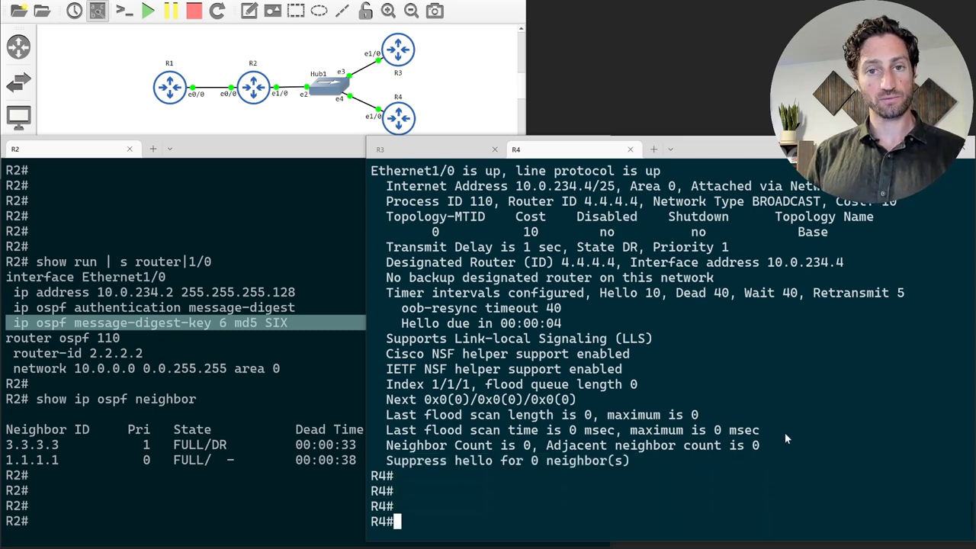
text(show)
key(BackSpace)
key(BackSpace)
key(BackSpace)
key(BackSpace)
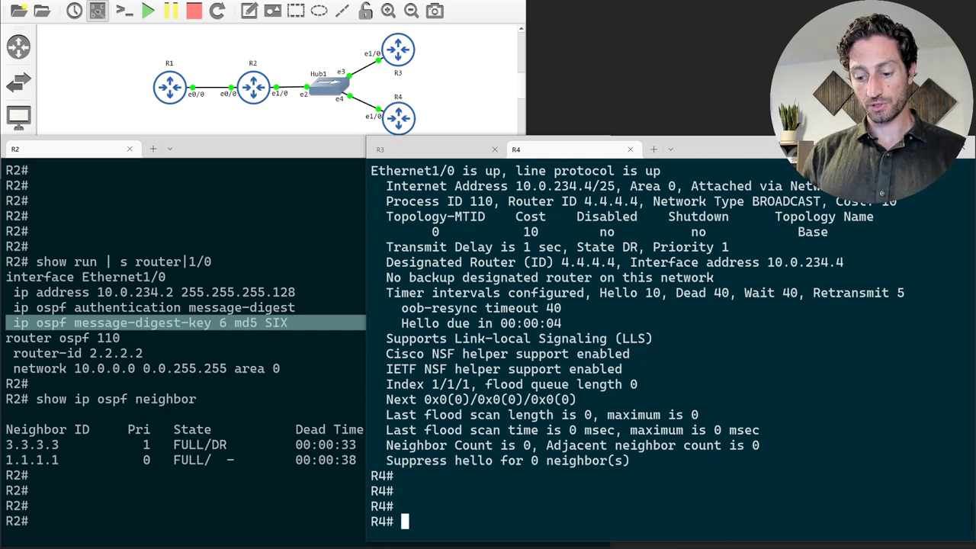
text(conf t)
key(Return)
key(Return)
text(k)
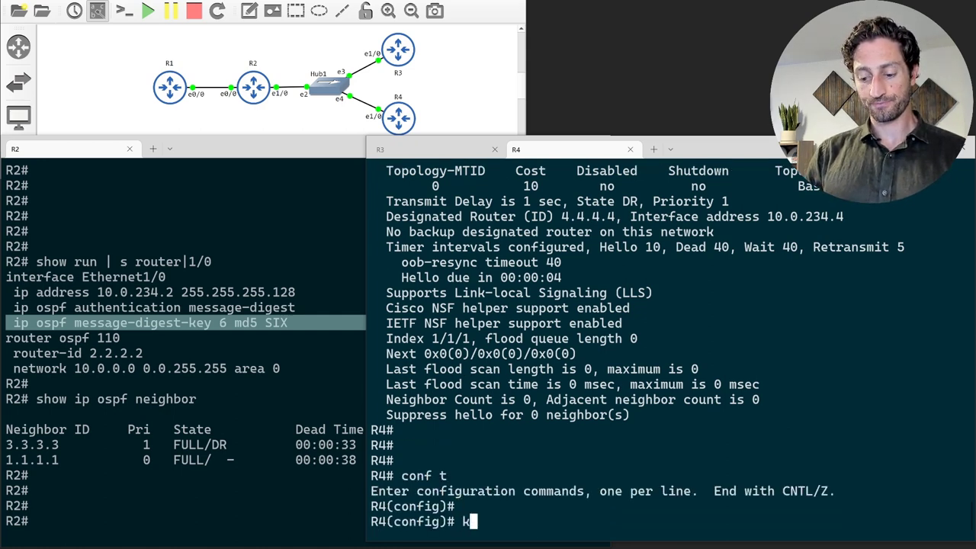
text(ey chain)
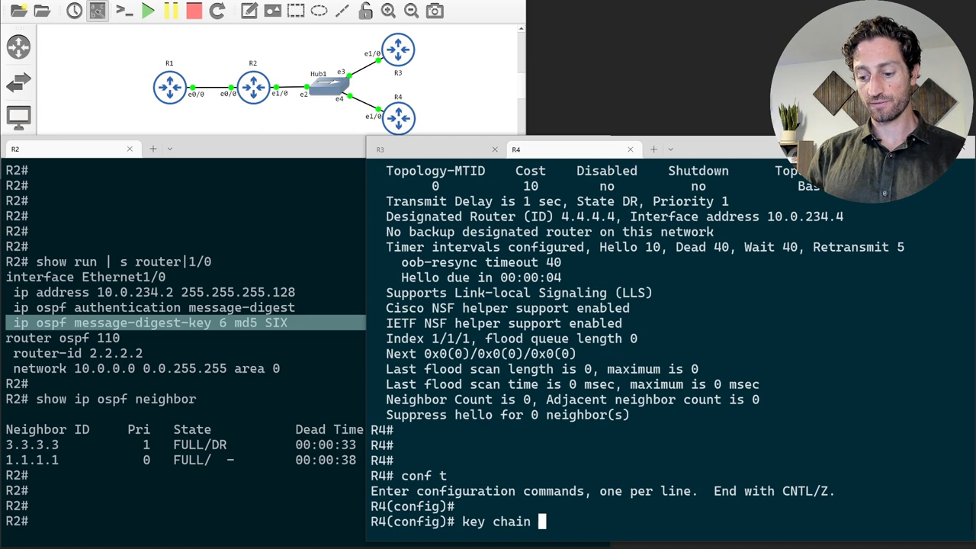
text( PRACNET)
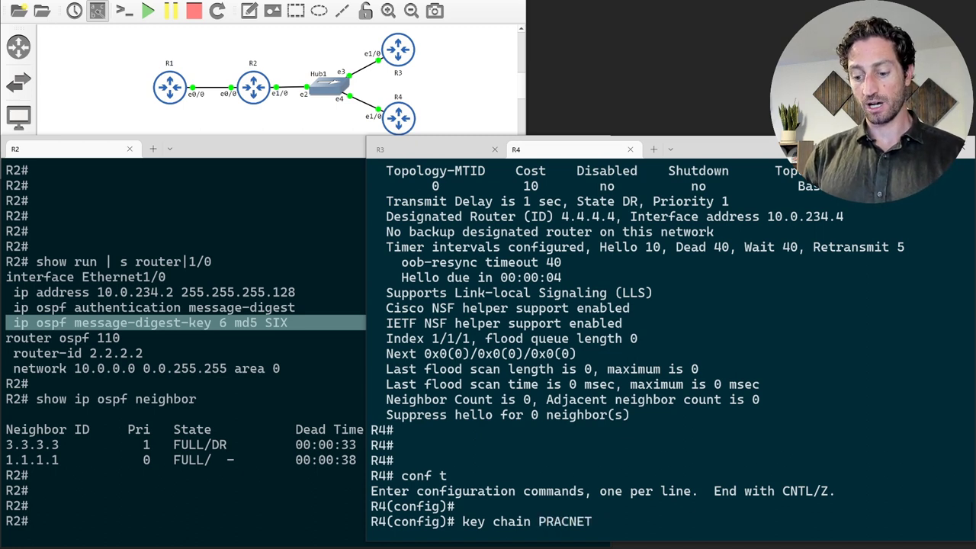
- Create key 6 in key chain PRACNET and set its cryptographic-algorithm to md5
key(Return)
text(?)
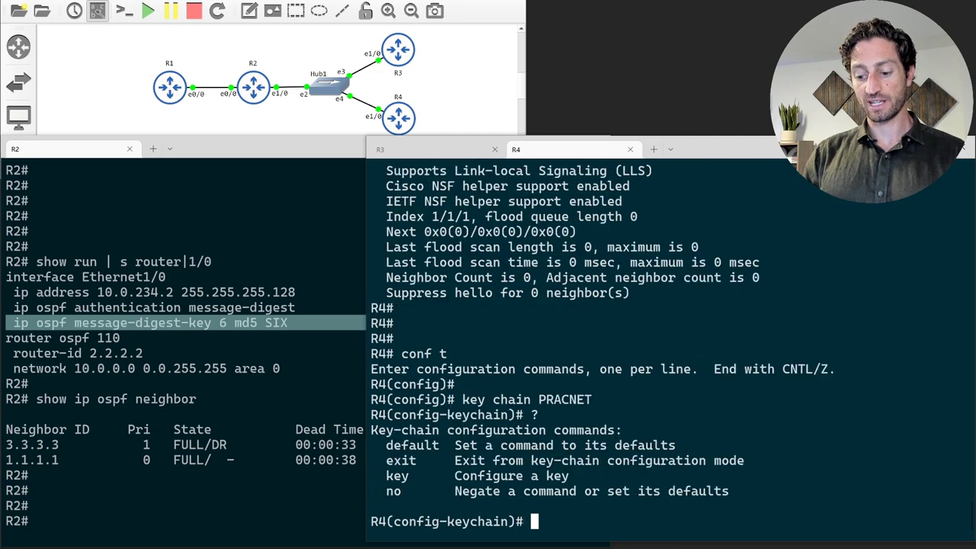
text(key ?)
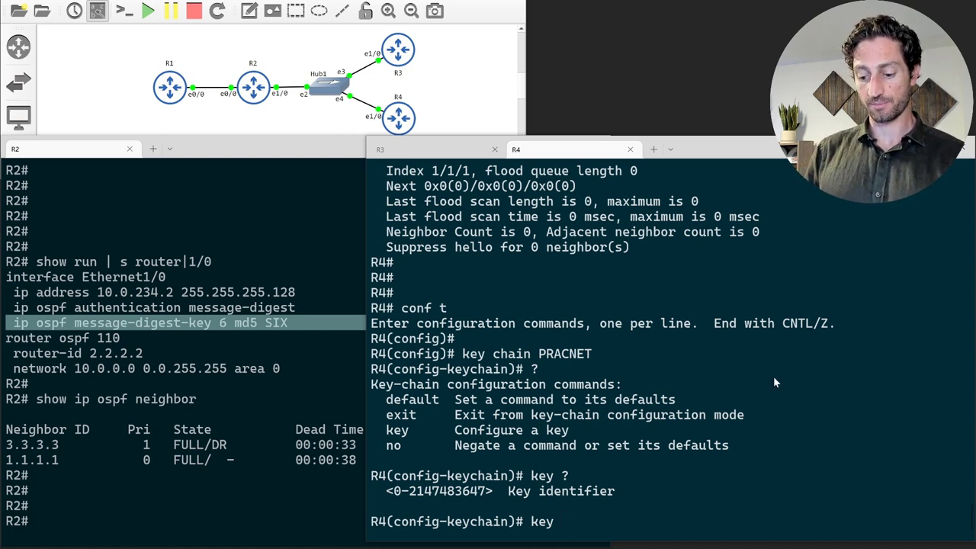
text(6)
key(Return)
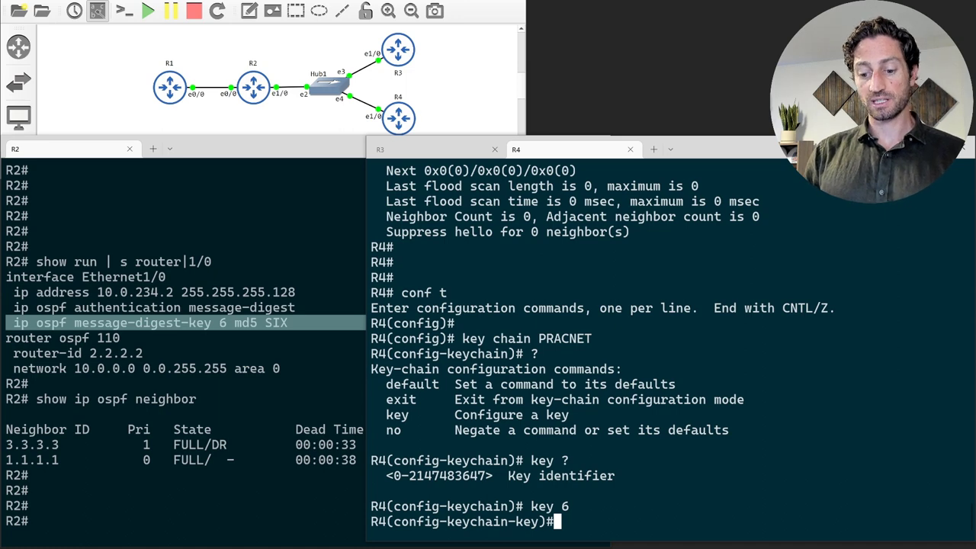
text(?)
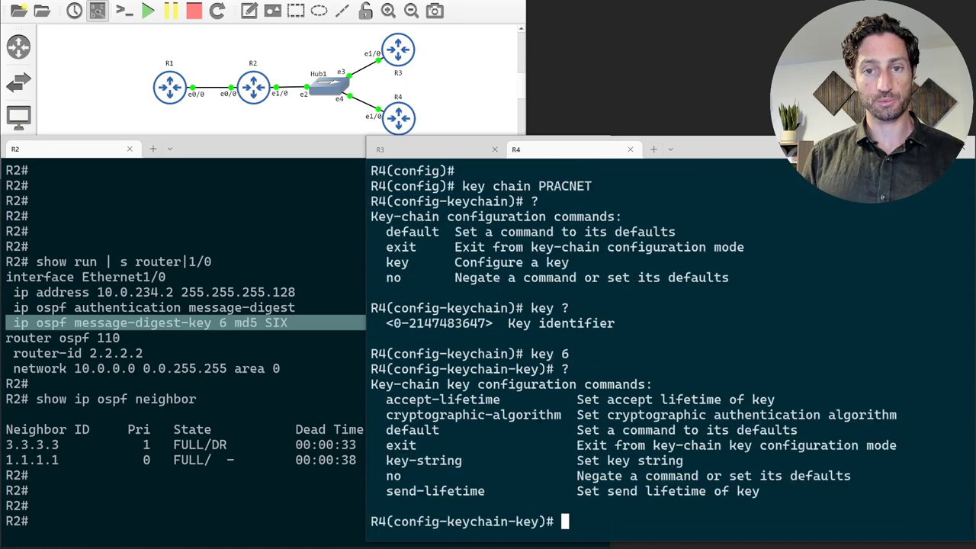
double_click(533, 415)
click(674, 358)
text(cry)
key(Tab)
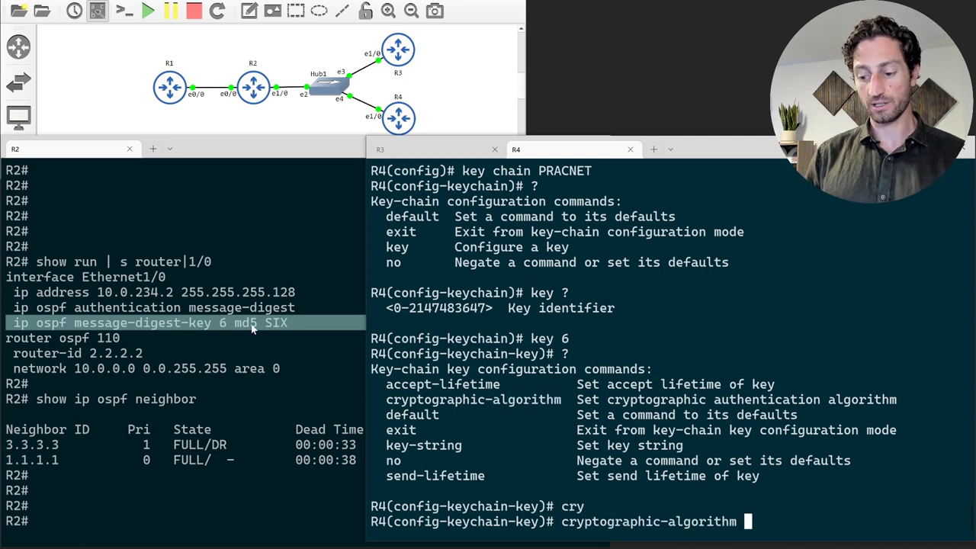
text(?)
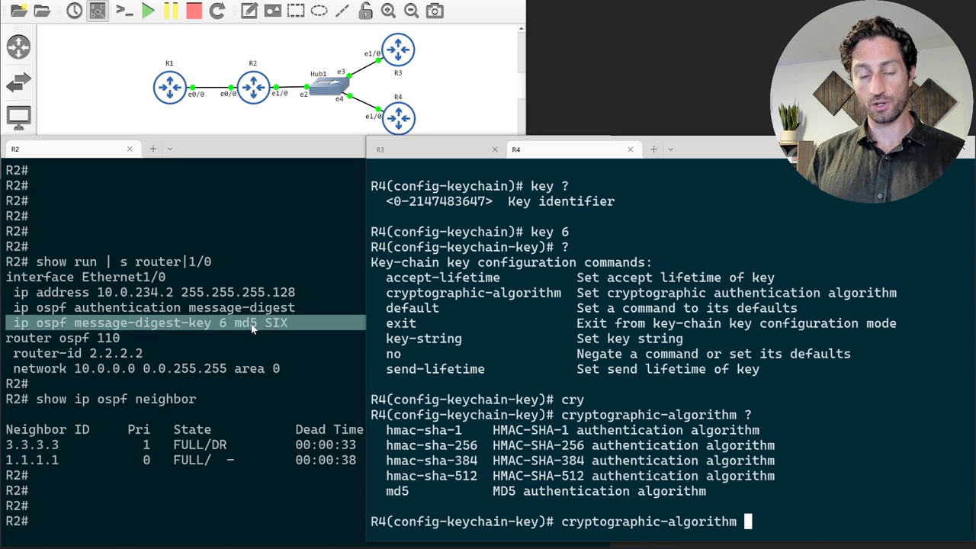
text(md5)
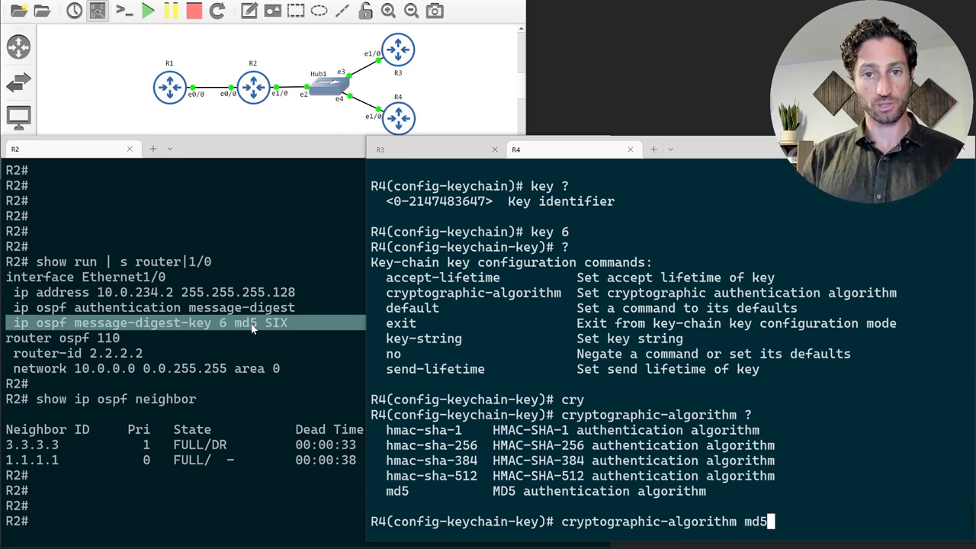
key(Return)
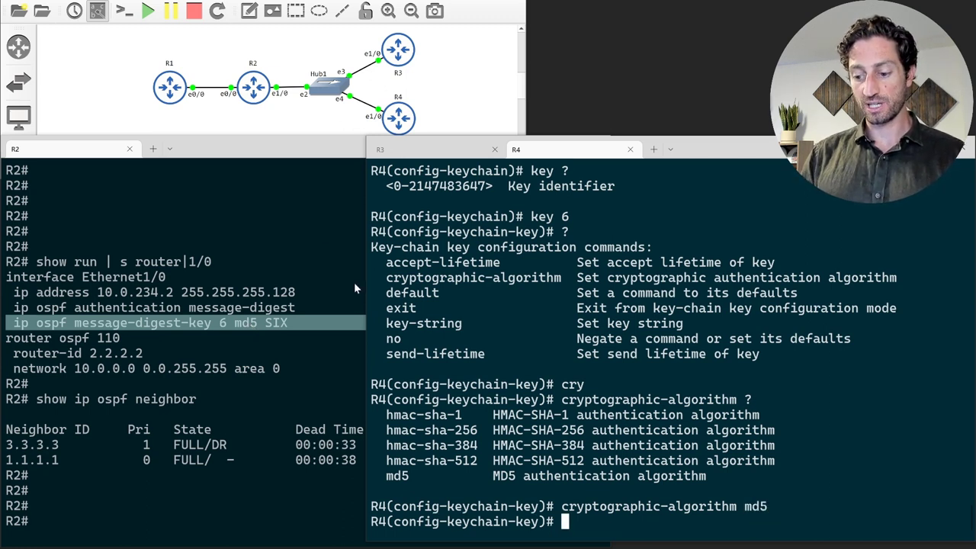
- Give key 6 the key-string matching R2's and exit configuration mode
drag(381, 325, 468, 326)
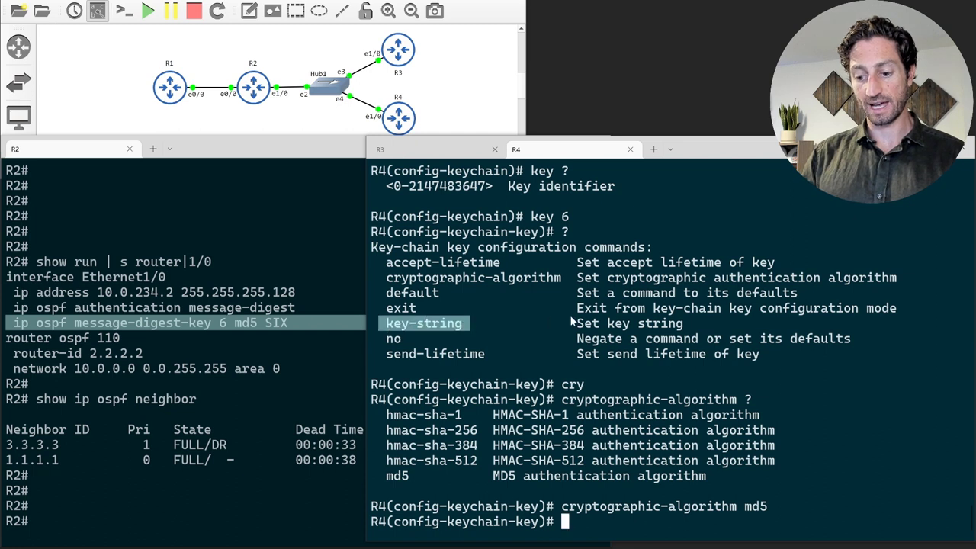
text(key)
key(Tab)
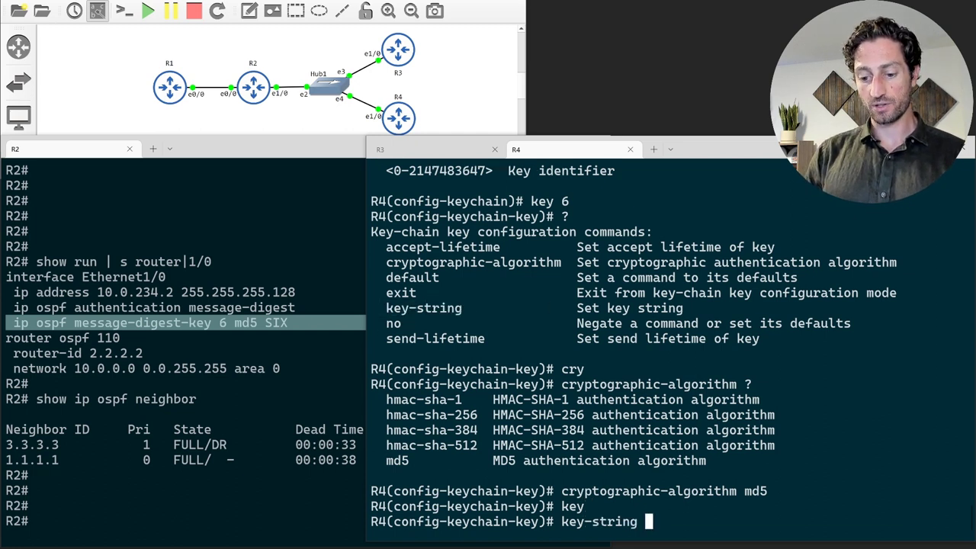
text(SIX)
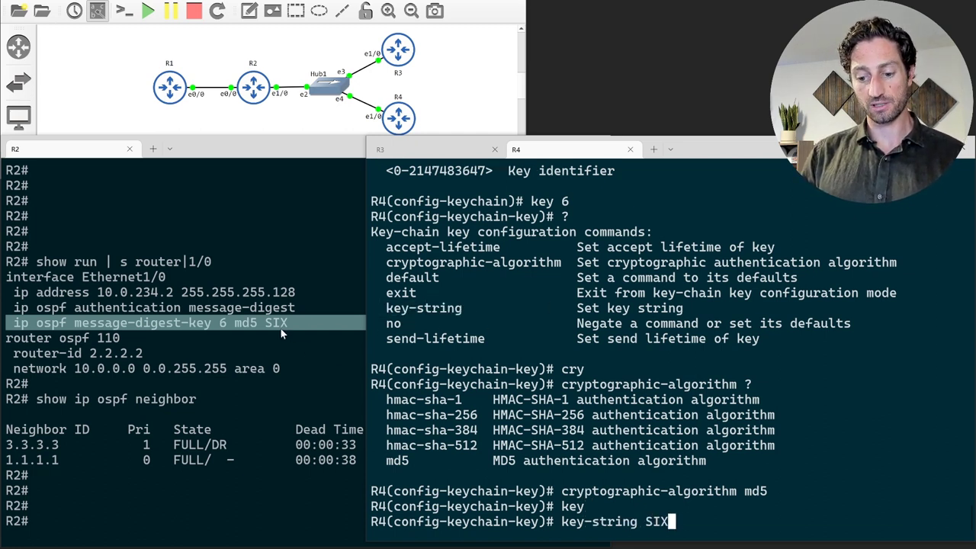
click(281, 329)
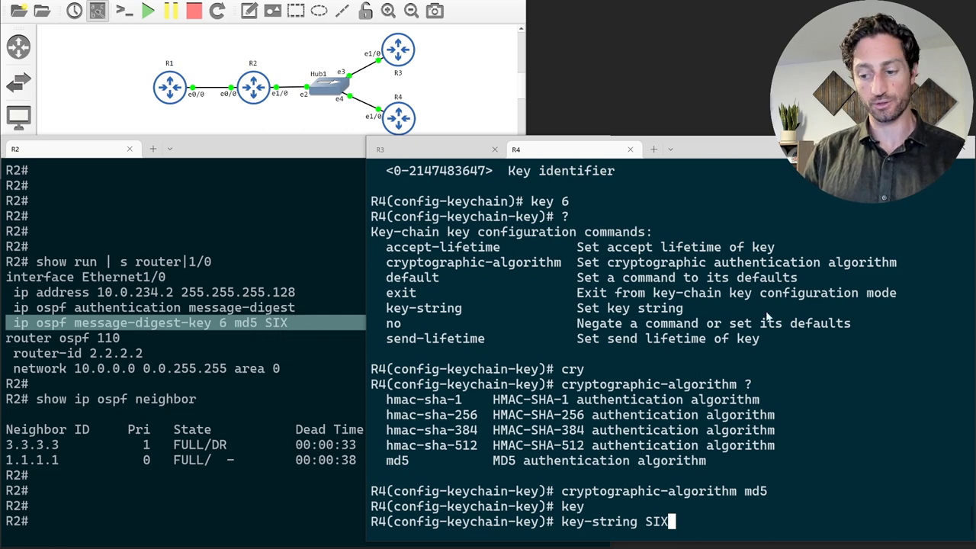
key(Return)
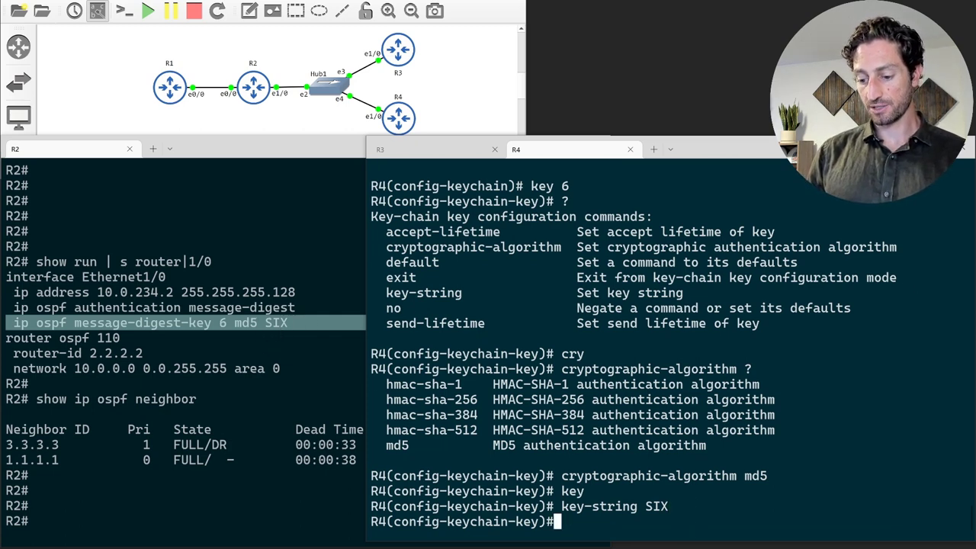
key(ctrl+z)
key(Return)
key(Return)
text(show run)
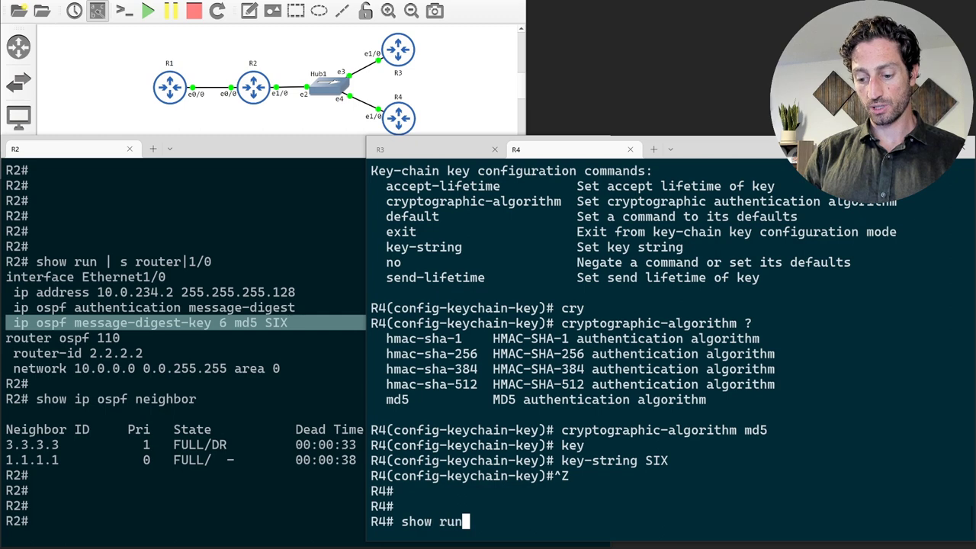
text( | s key chain)
- Display R4's running key chain PRACNET configuration with show run | s key chain
key(Return)
key(Return)
key(Return)
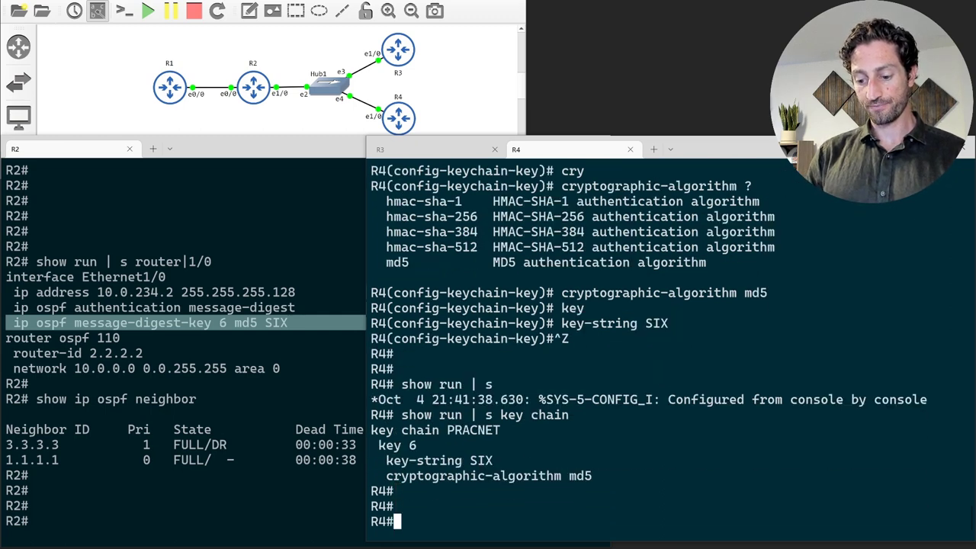
drag(605, 478, 372, 432)
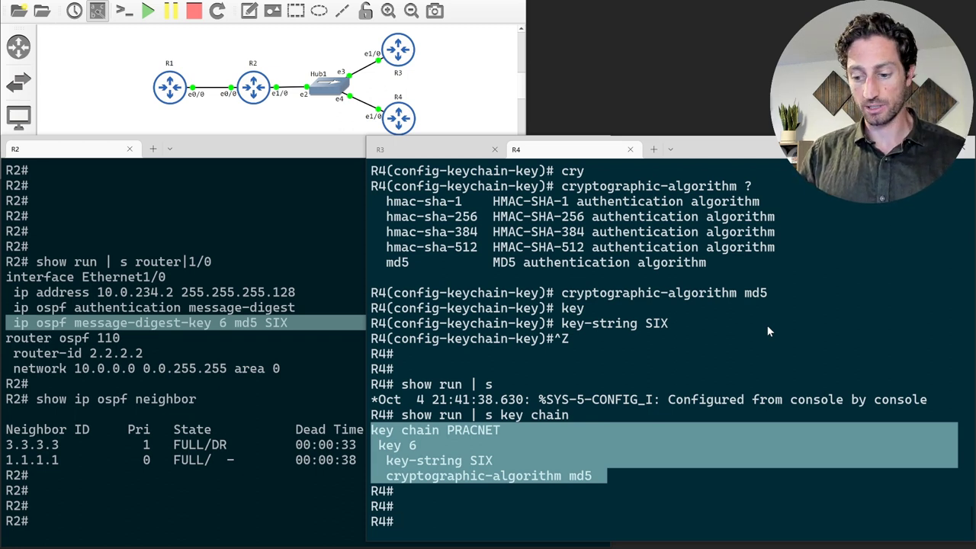
key(ctrl+c)
double_click(464, 434)
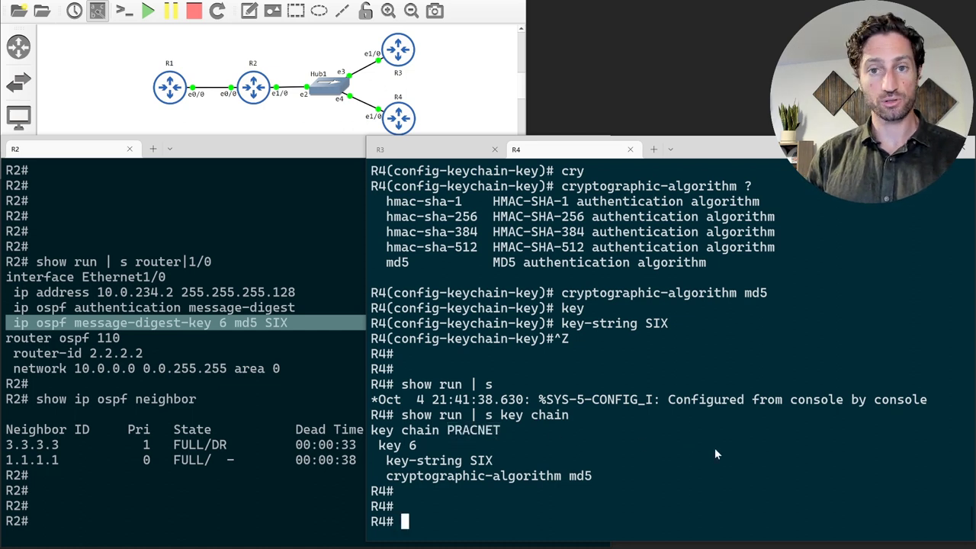
- Apply ip ospf authentication key-chain PRACNET to Ethernet1/0 and exit configuration mode
text(conf t)
key(Return)
text(int eth1/0)
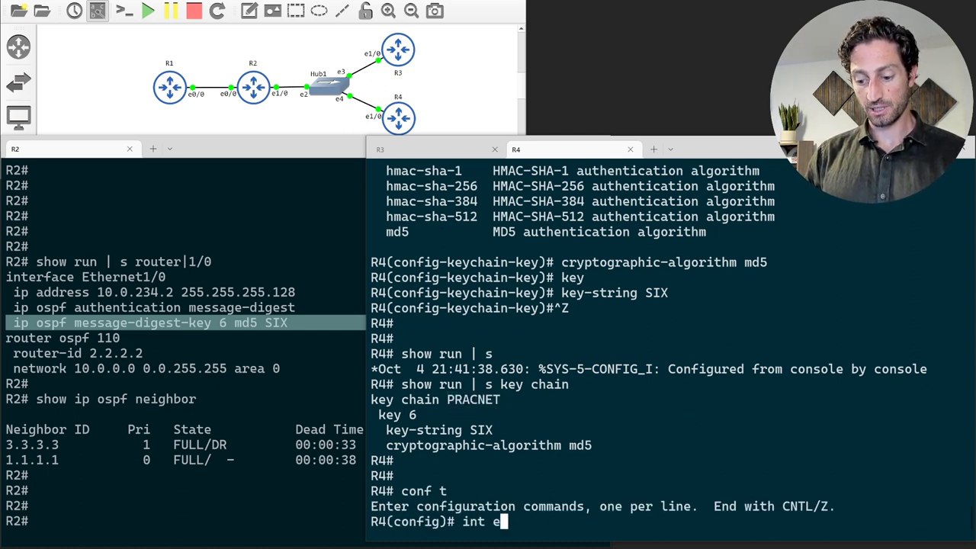
key(Return)
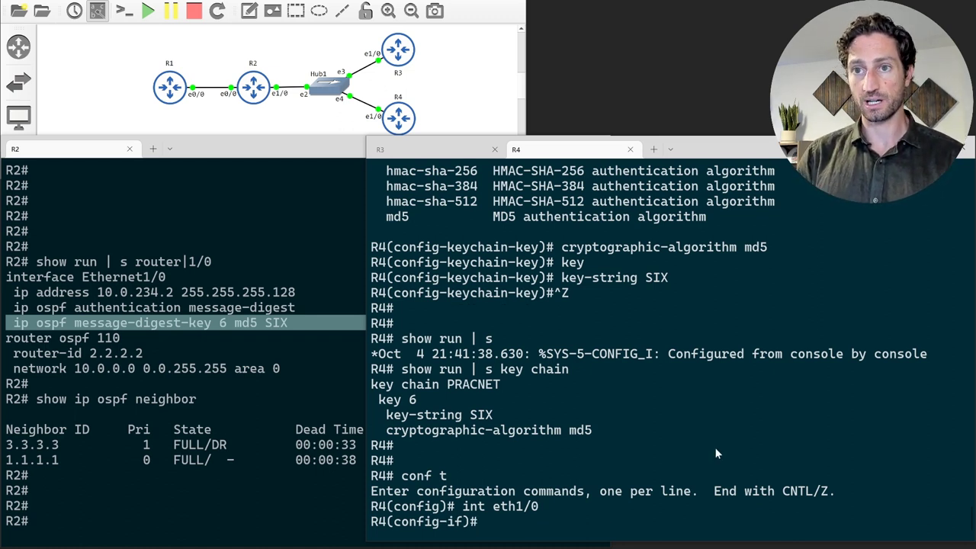
text(ip ospf aut)
key(Tab)
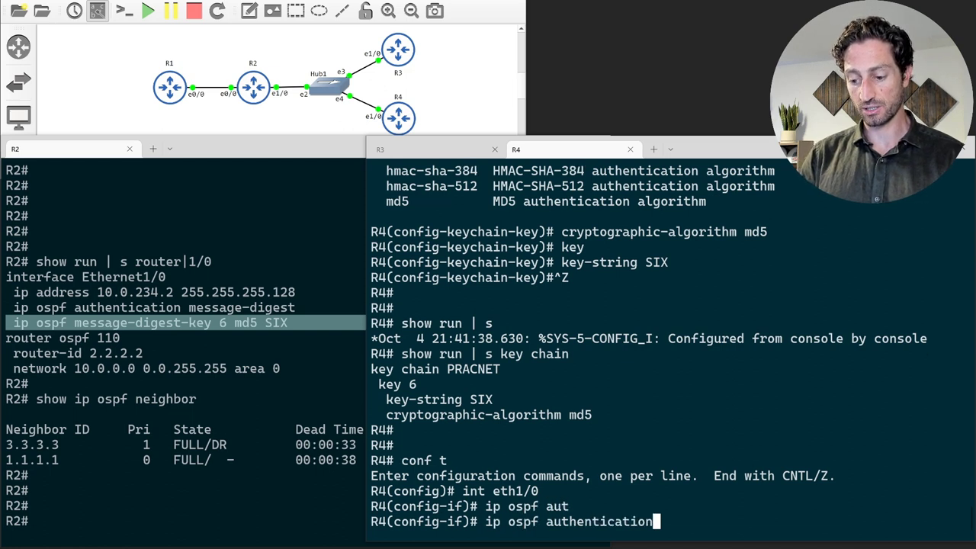
text(key)
key(Tab)
text(PR)
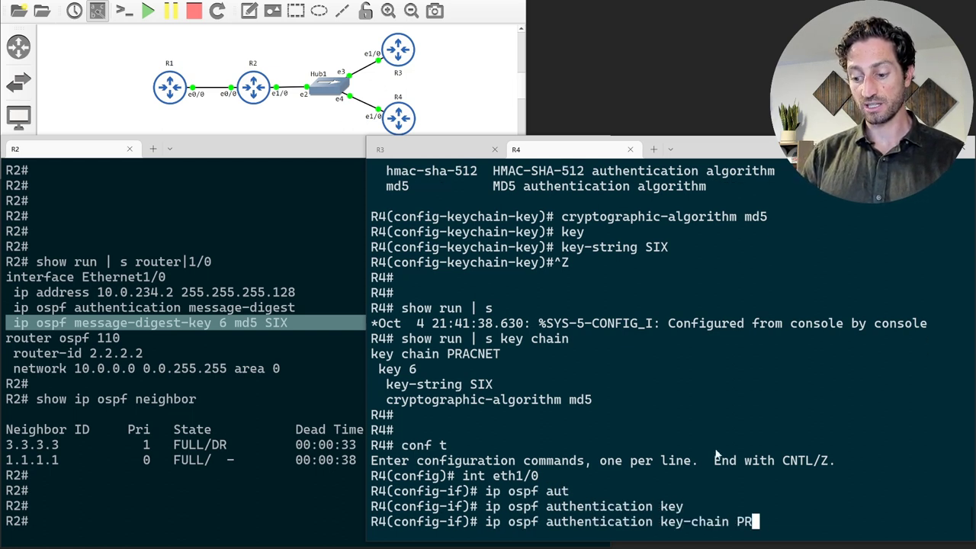
text(ACNET)
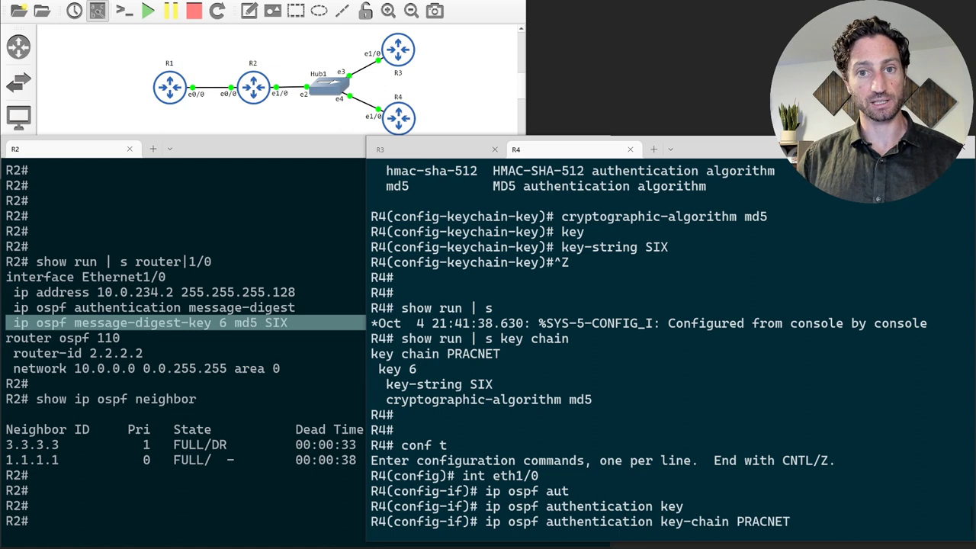
key(Return)
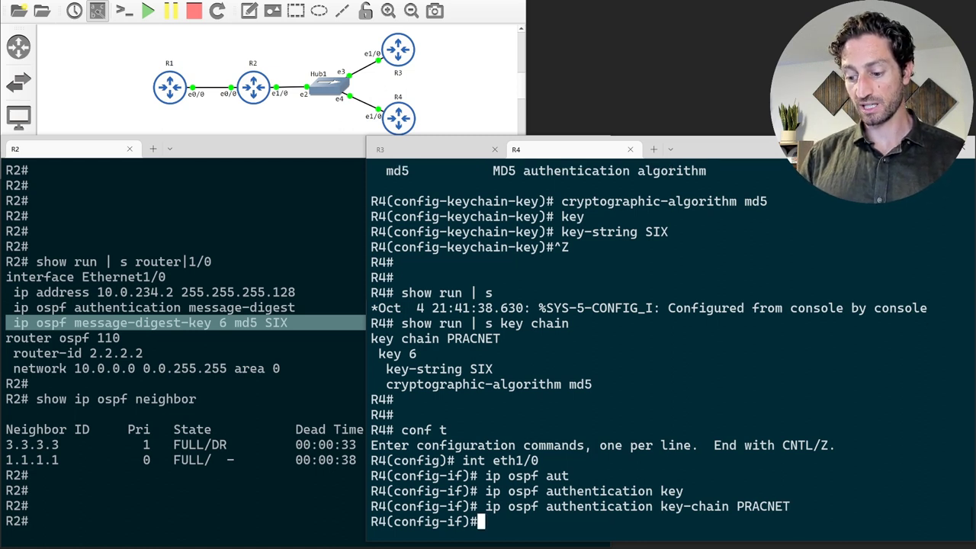
key(Return)
key(ctrl+z)
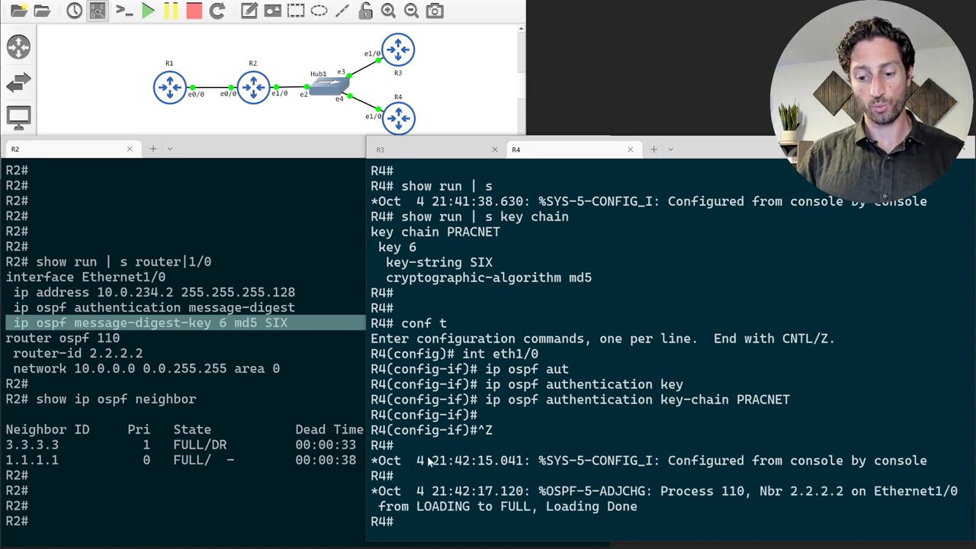
click(276, 329)
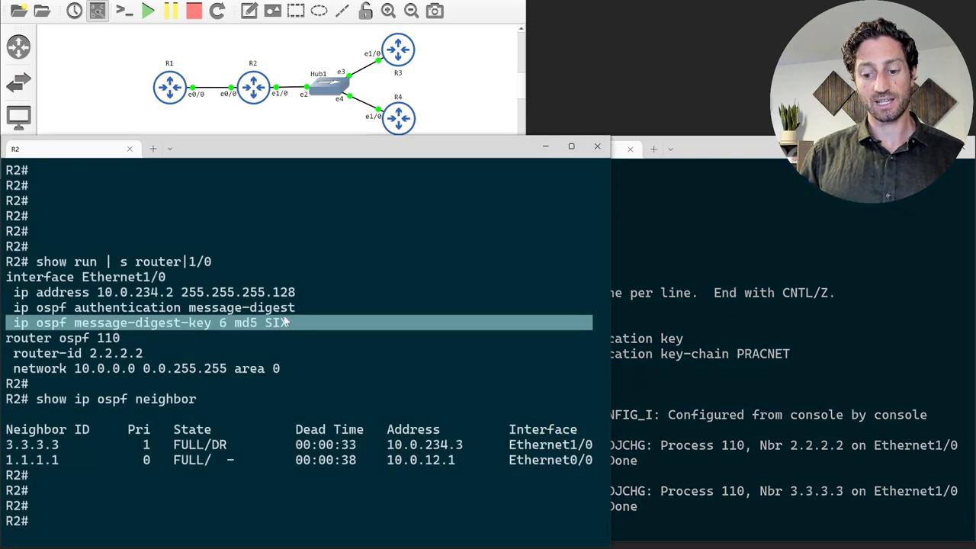
triple_click(285, 315)
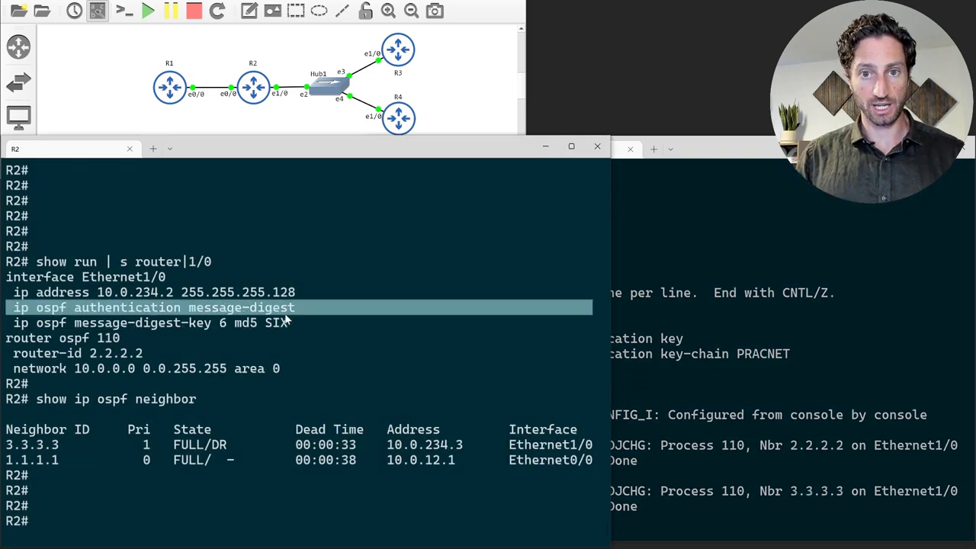
click(770, 409)
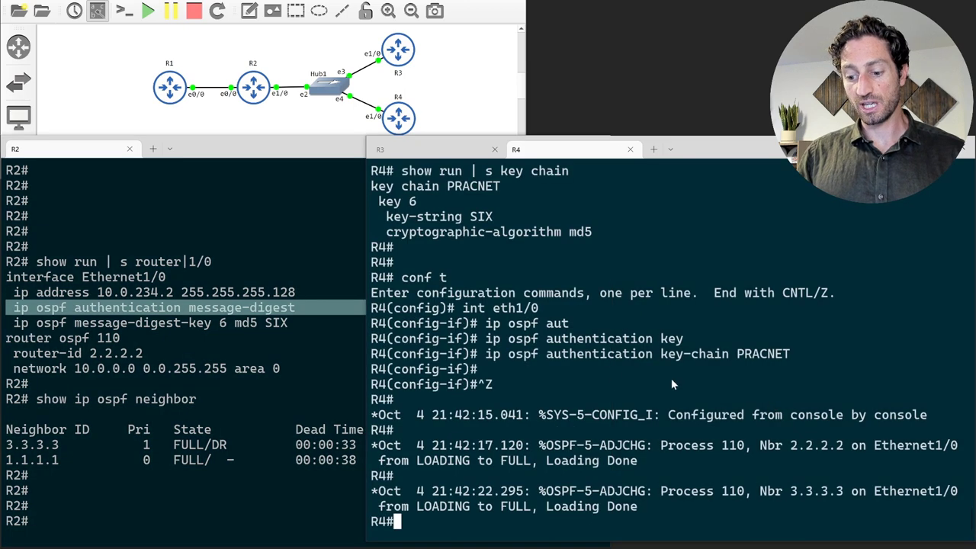
drag(486, 354, 800, 355)
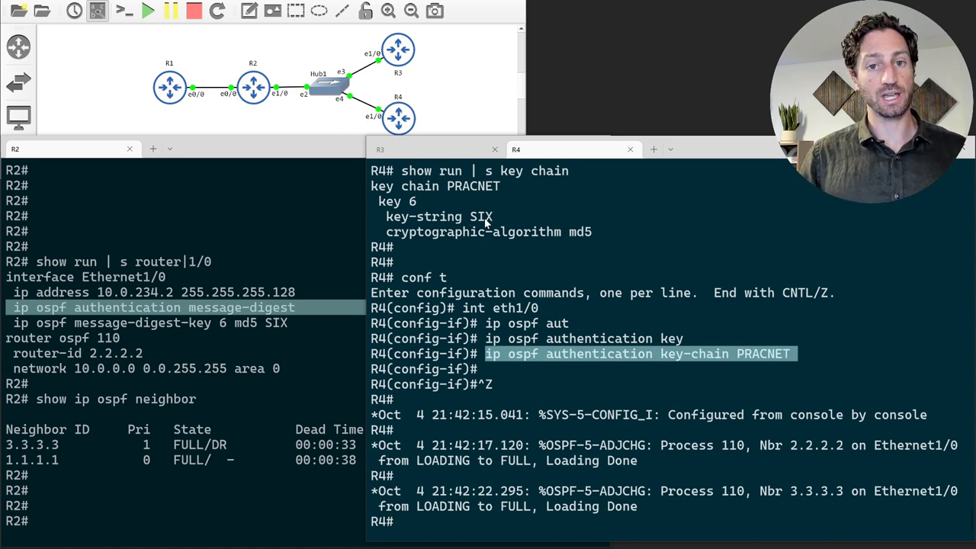
click(766, 363)
triple_click(790, 446)
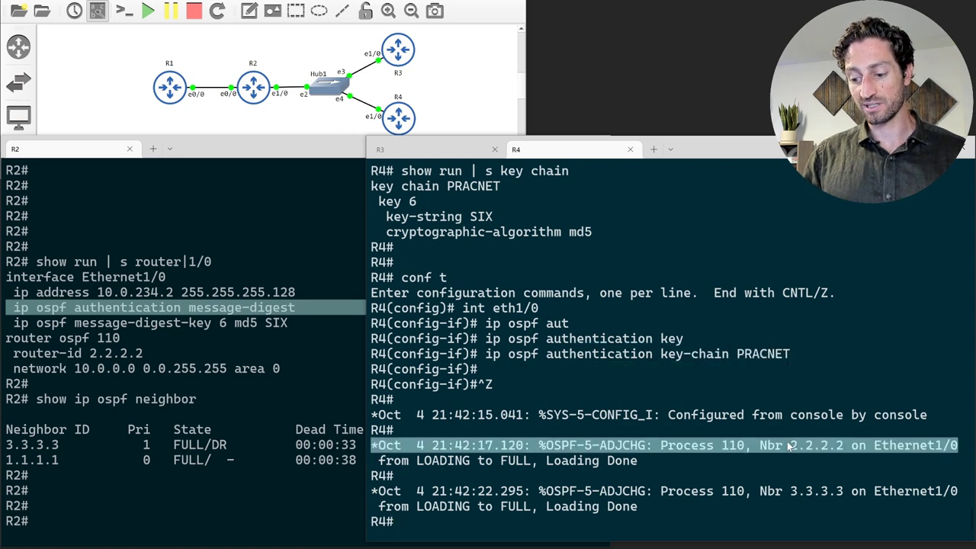
drag(789, 446, 783, 499)
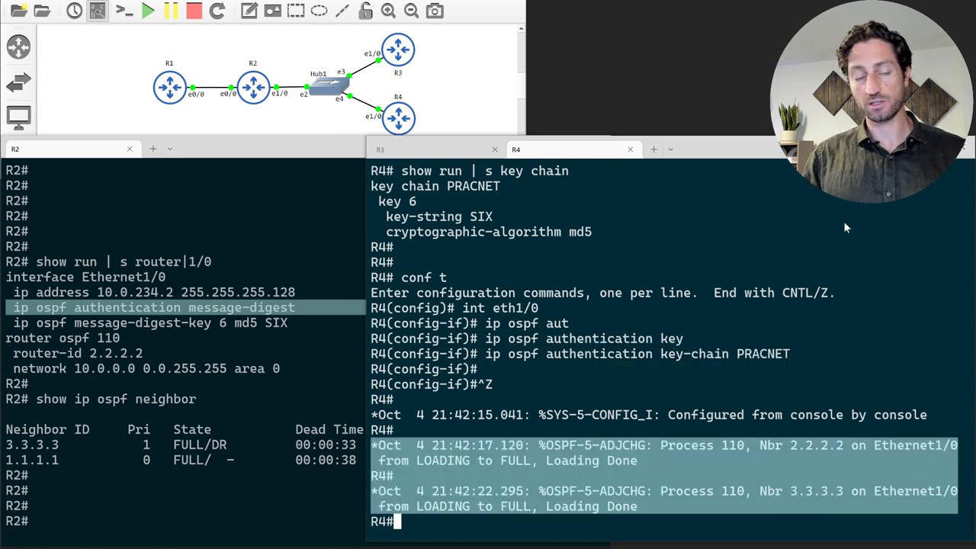
key(ctrl+c)
- Confirm R4's neighbors 2.2.2.2 FULL/BDR and 3.3.3.3 FULL/DROTHER with show ip ospf neighbor
key(Return)
key(Return)
text(s)
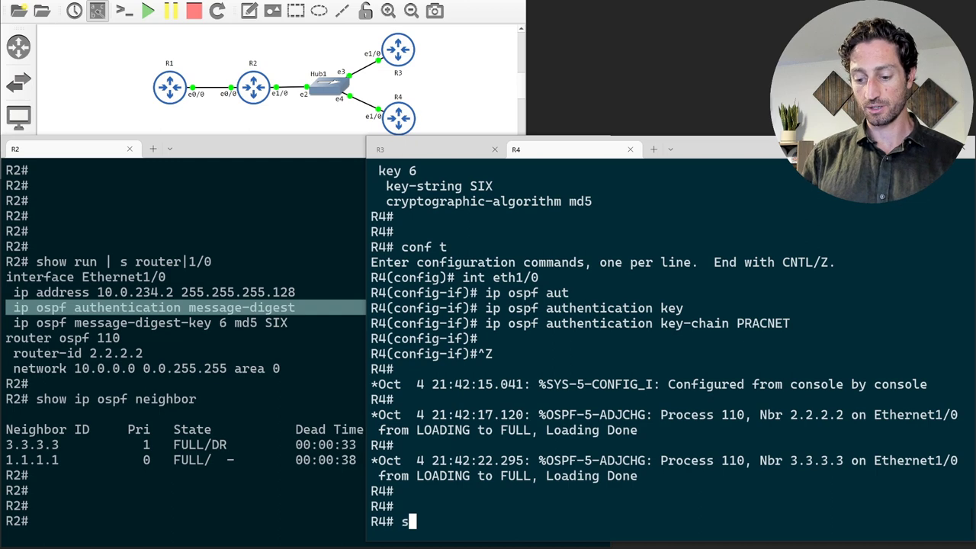
text(how ip ospf neighbor)
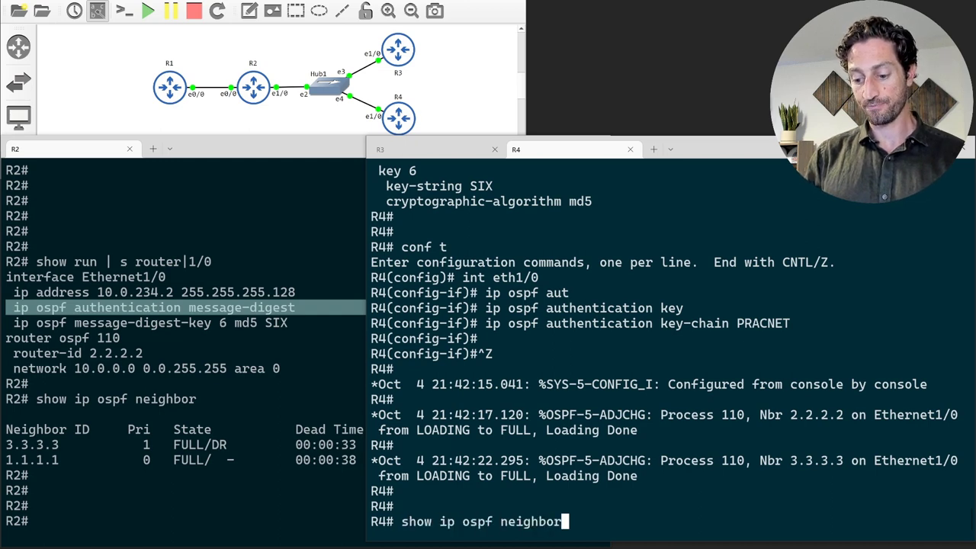
key(Return)
key(Return)
key(Return)
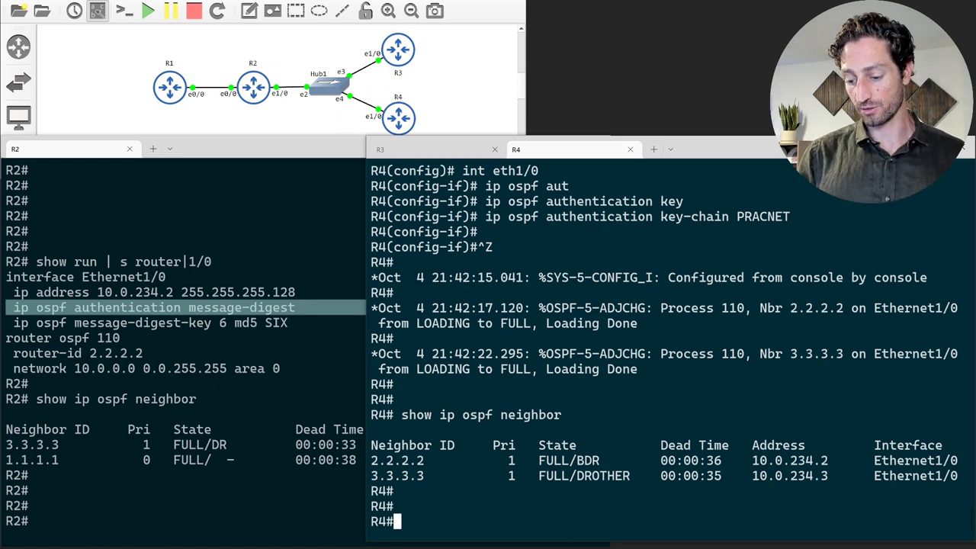
- Run show ip ospf to confirm the backbone area still has no authentication
key(Return)
key(Return)
text(sh)
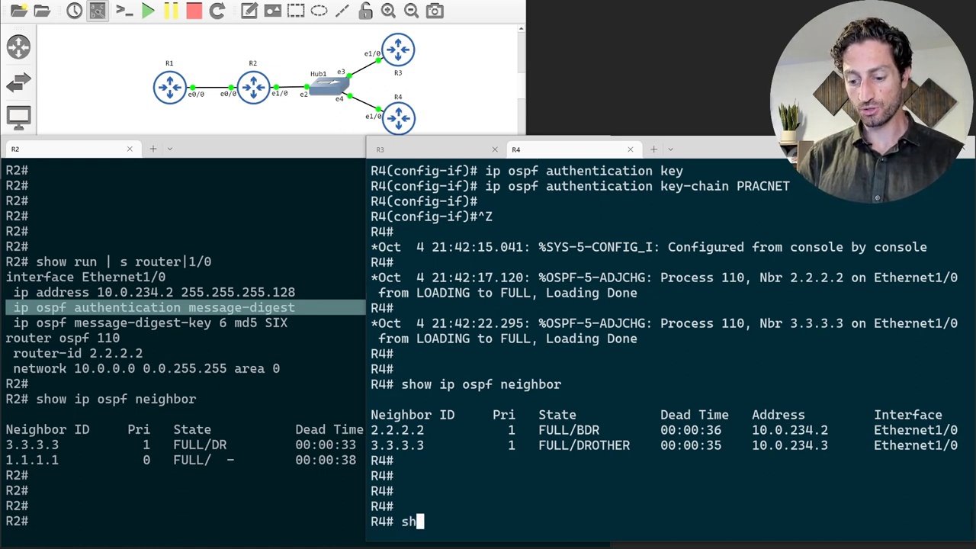
text(ow ip ospf)
key(Return)
key(space)
key(Return)
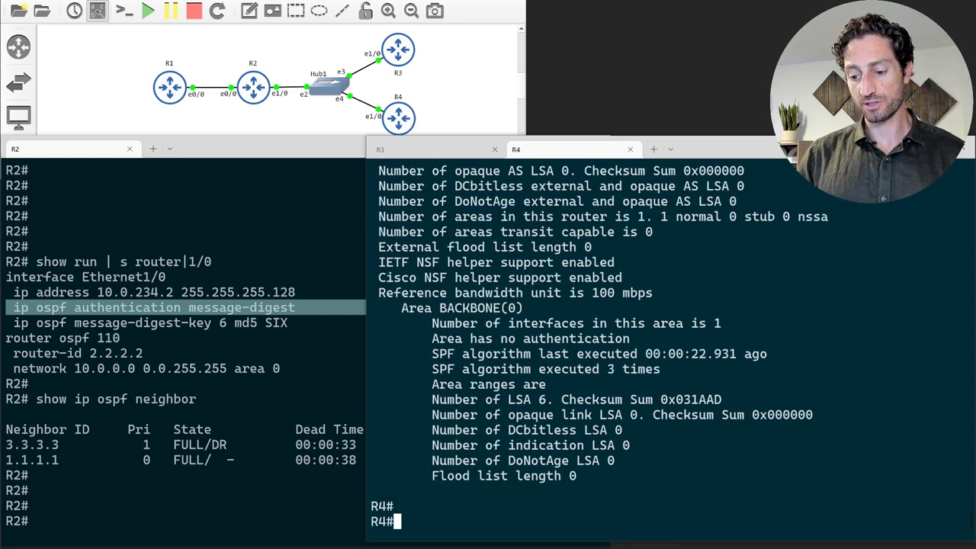
triple_click(652, 340)
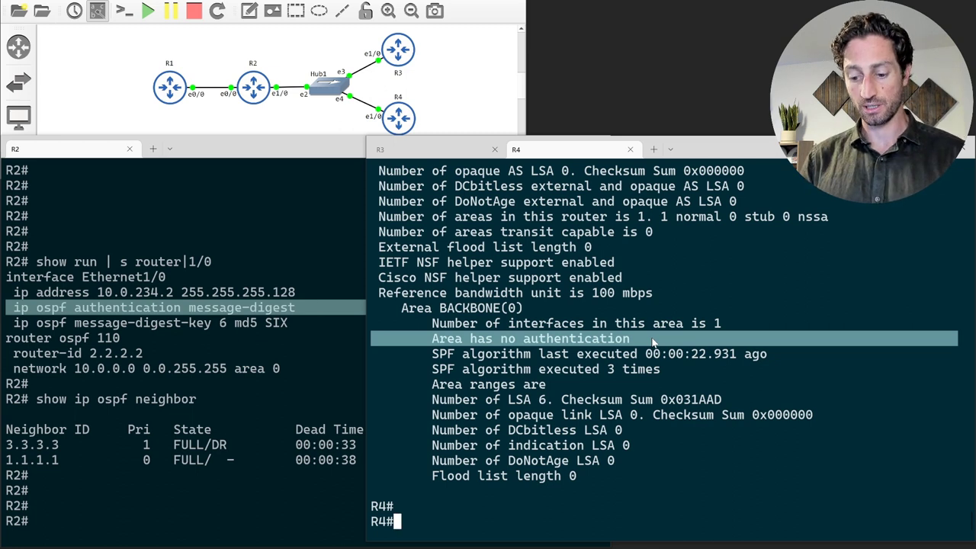
- Show R4's router ospf 110 configuration with show run | s router
text(show run | s r)
text(outer)
key(Return)
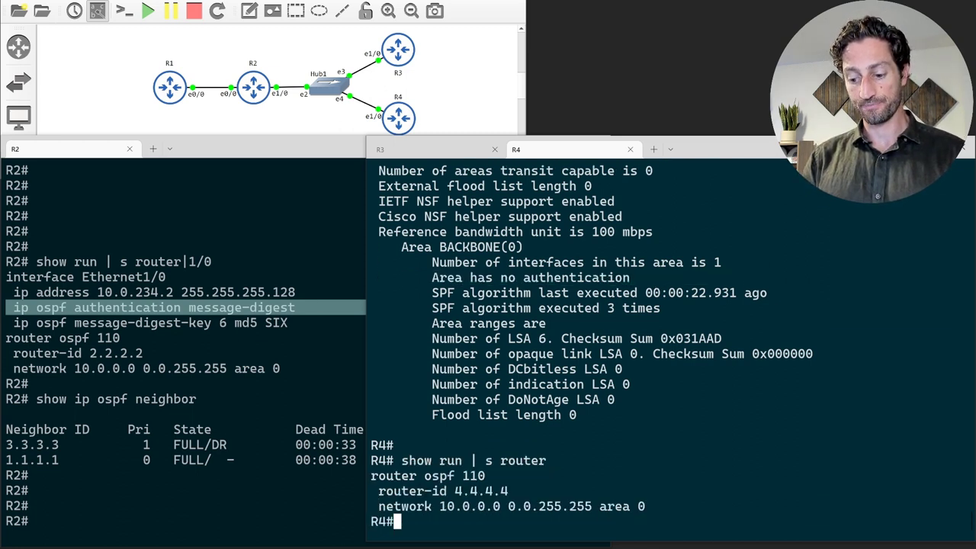
key(Return)
key(Return)
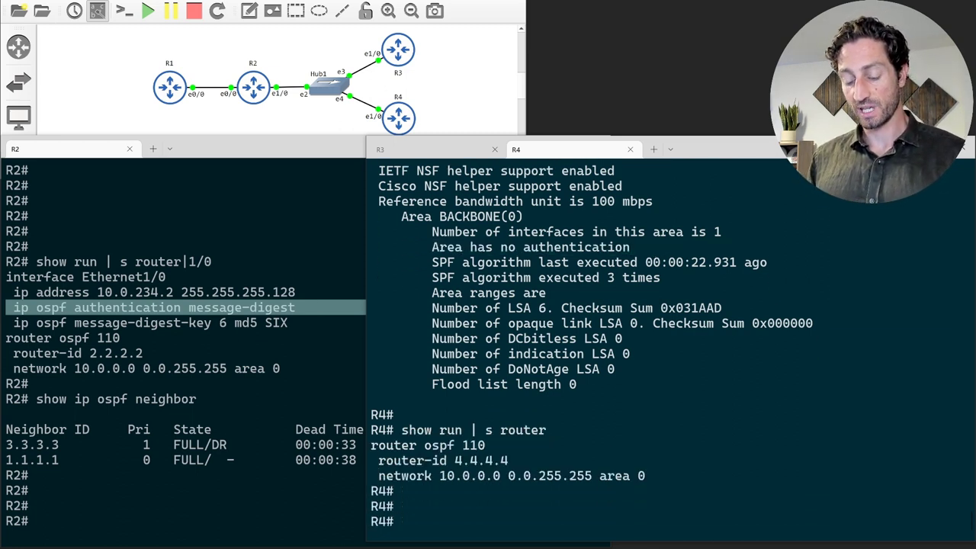
- Check R4's show ip ospf int output: cryptographic authentication, Key 6, key chain PRACNET
text(show ip )
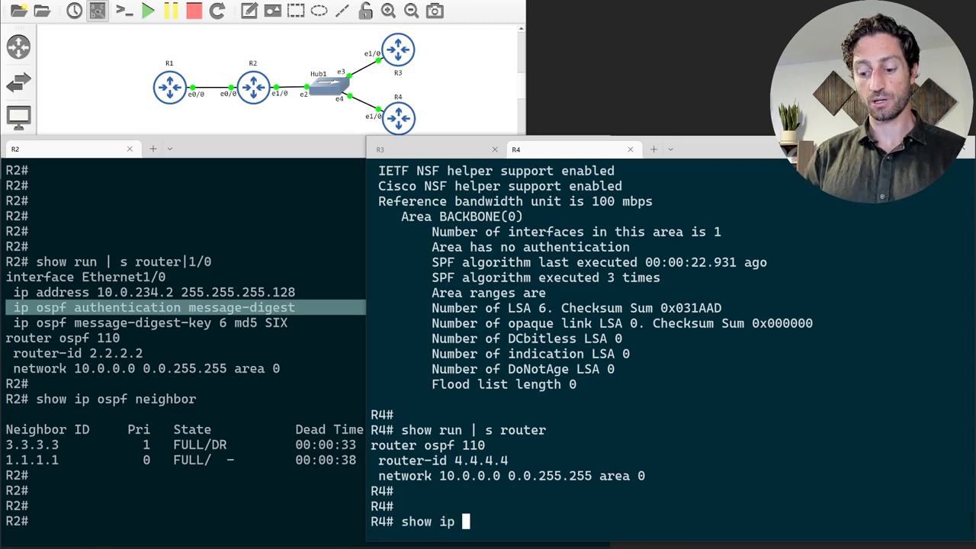
text(ospf int)
key(Return)
key(Return)
key(Return)
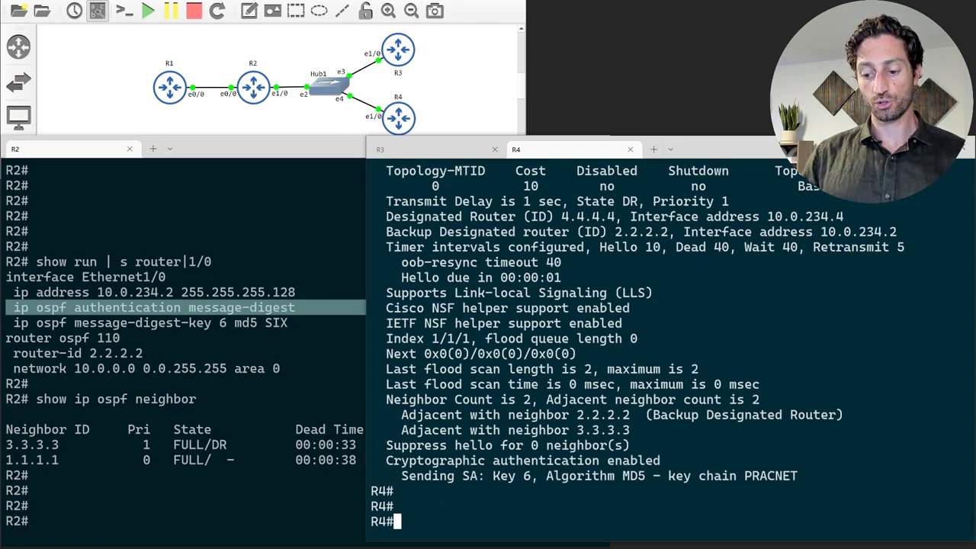
triple_click(692, 463)
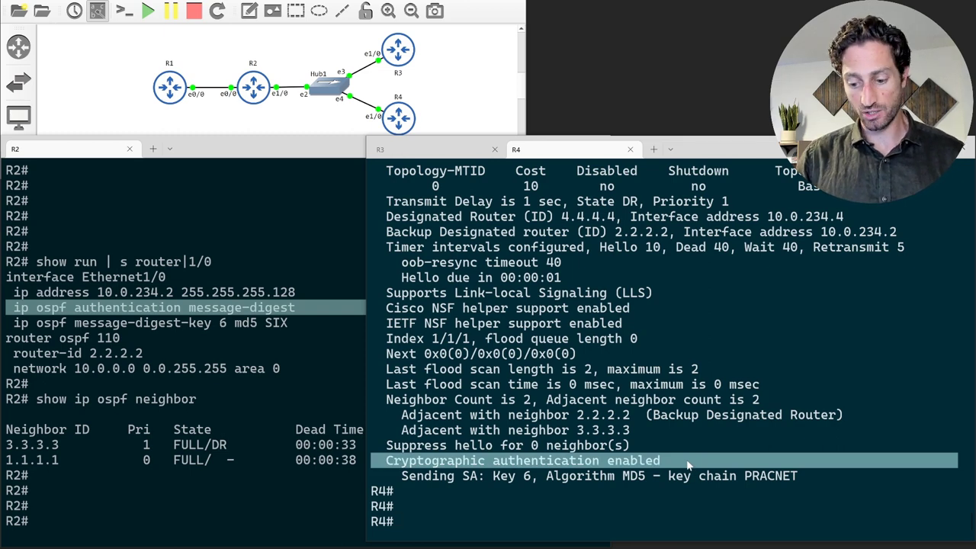
drag(533, 480, 494, 482)
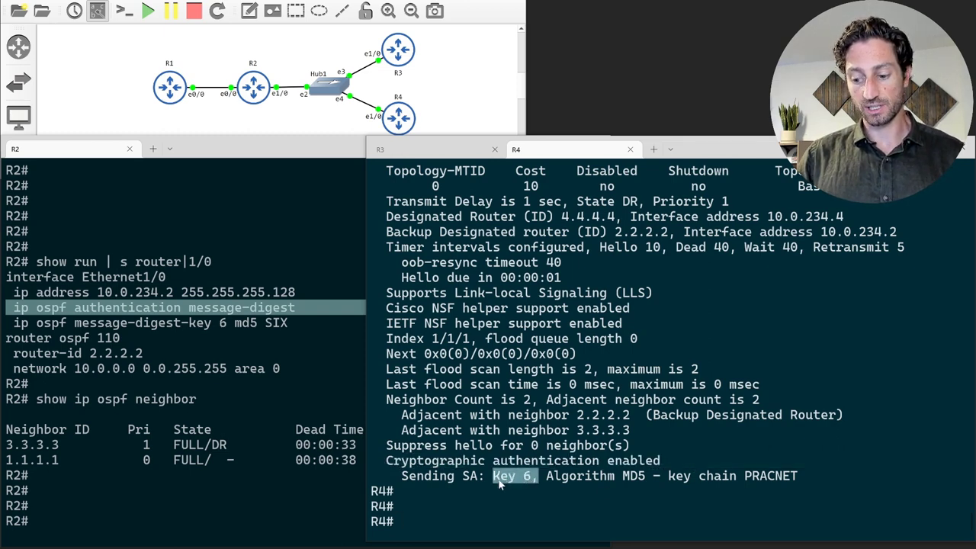
drag(745, 479, 831, 466)
triple_click(830, 477)
- Confirm R2's Ethernet1/0 uses cryptographic authentication key id 6 and R4 sends MD5
click(275, 421)
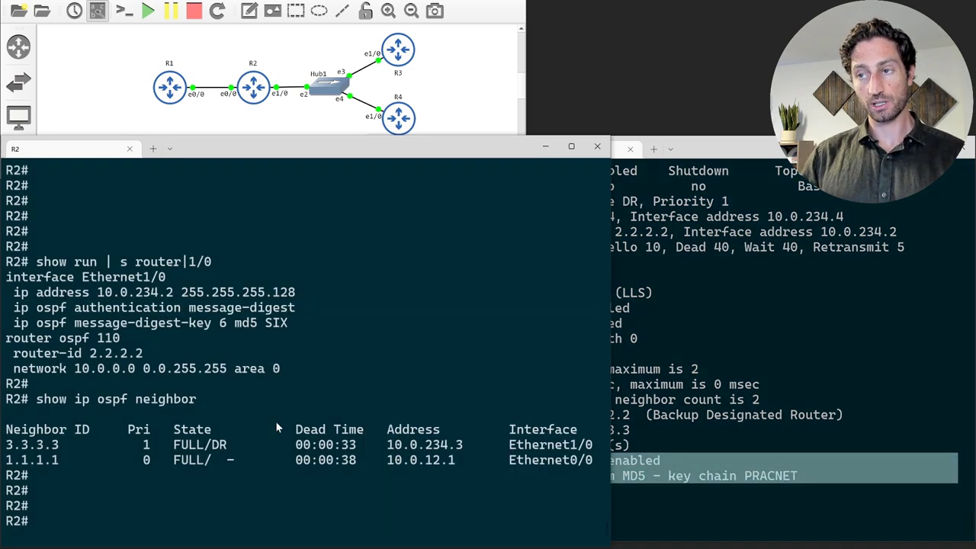
text(show i)
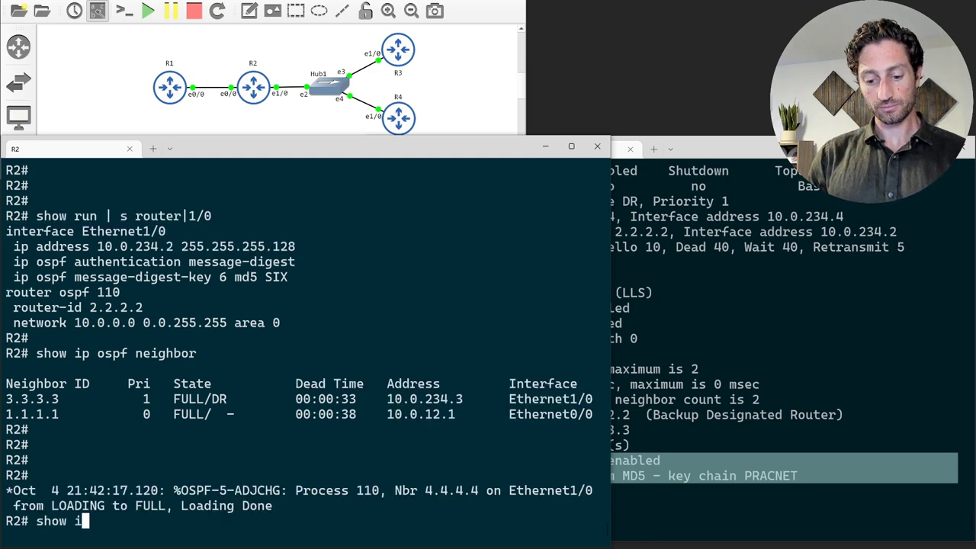
text(p ospf int eth1/0)
key(Return)
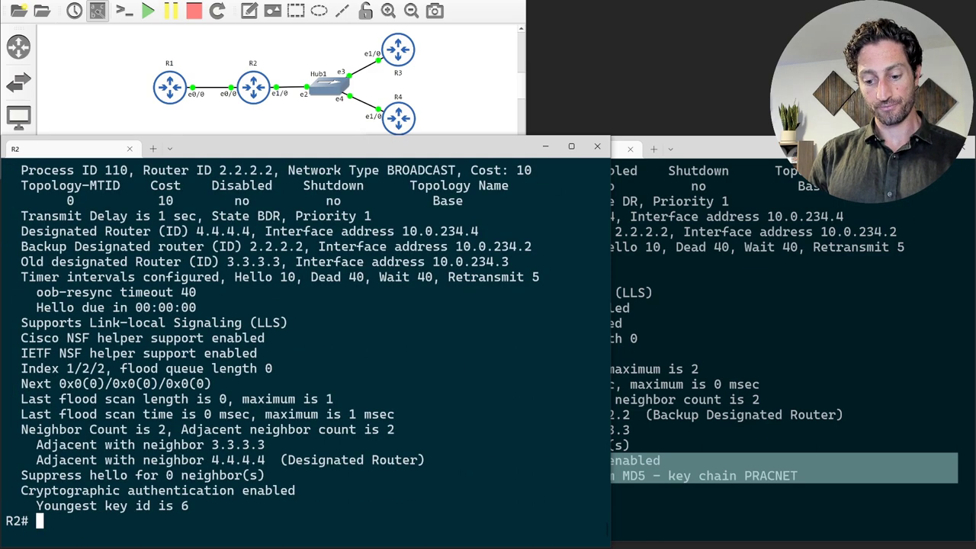
key(Return)
key(Return)
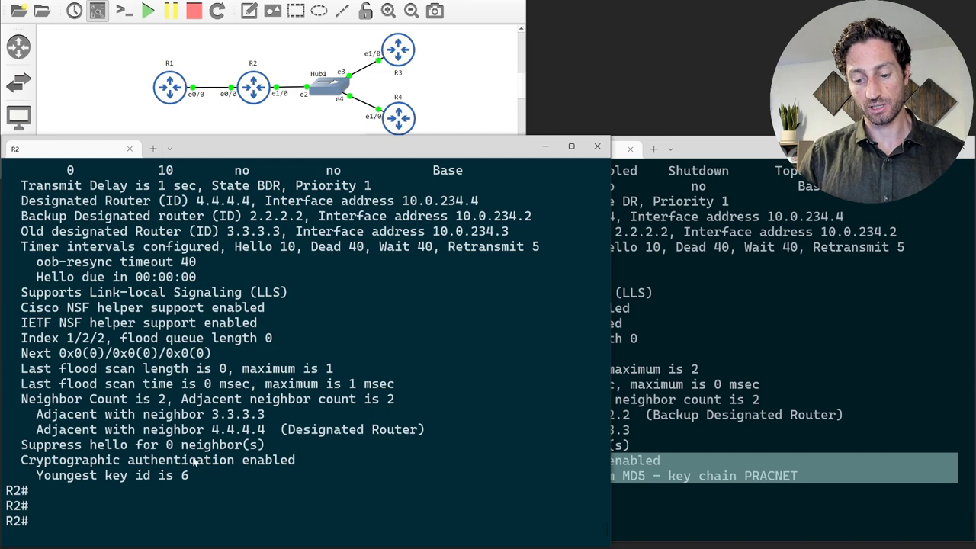
drag(188, 459, 195, 473)
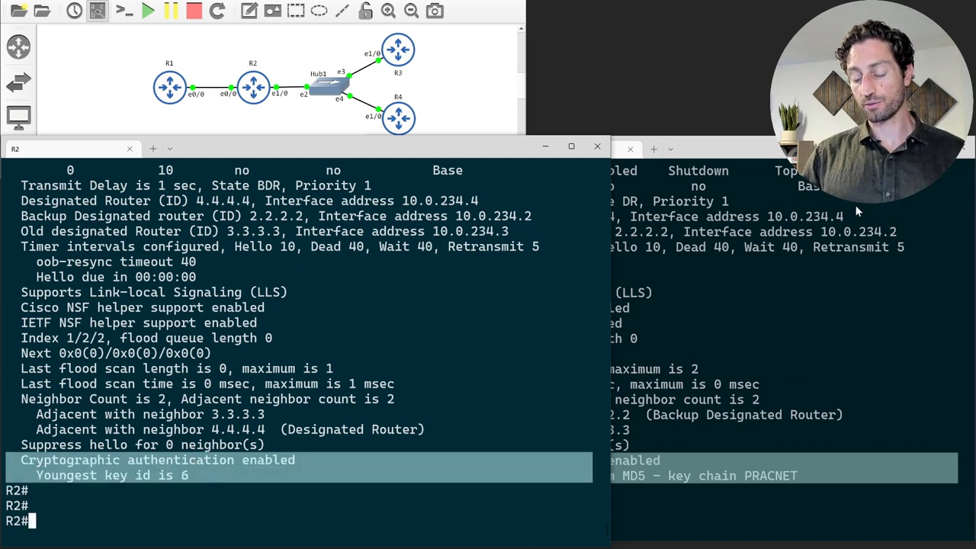
click(855, 204)
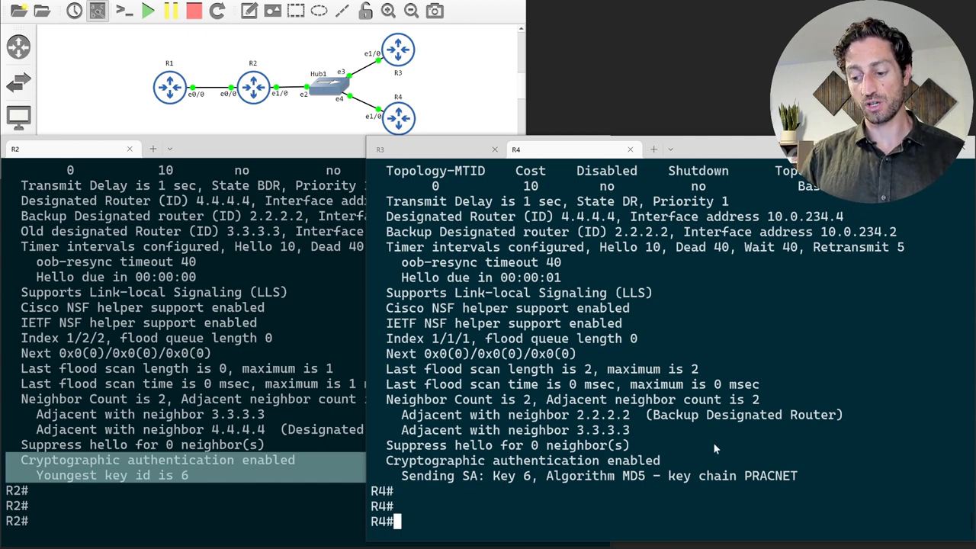
double_click(638, 475)
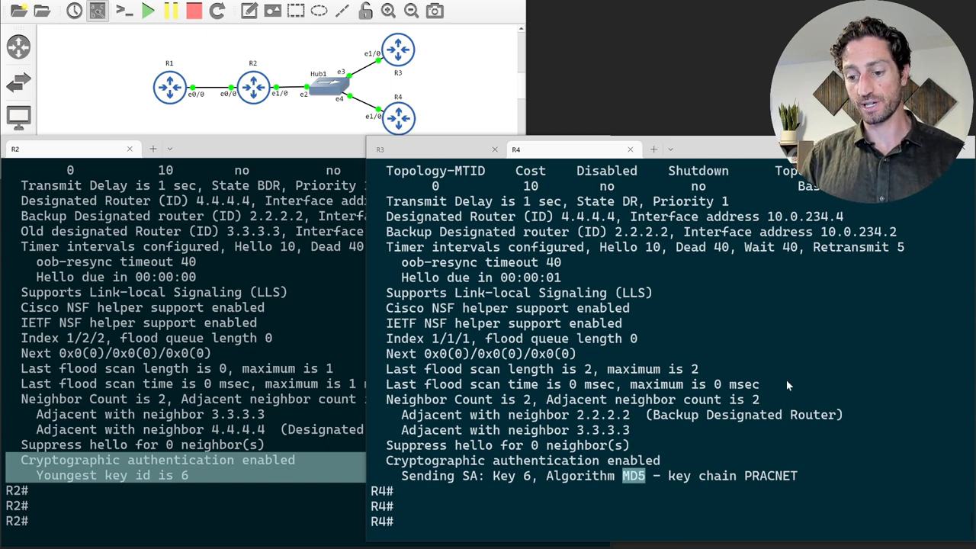
click(479, 80)
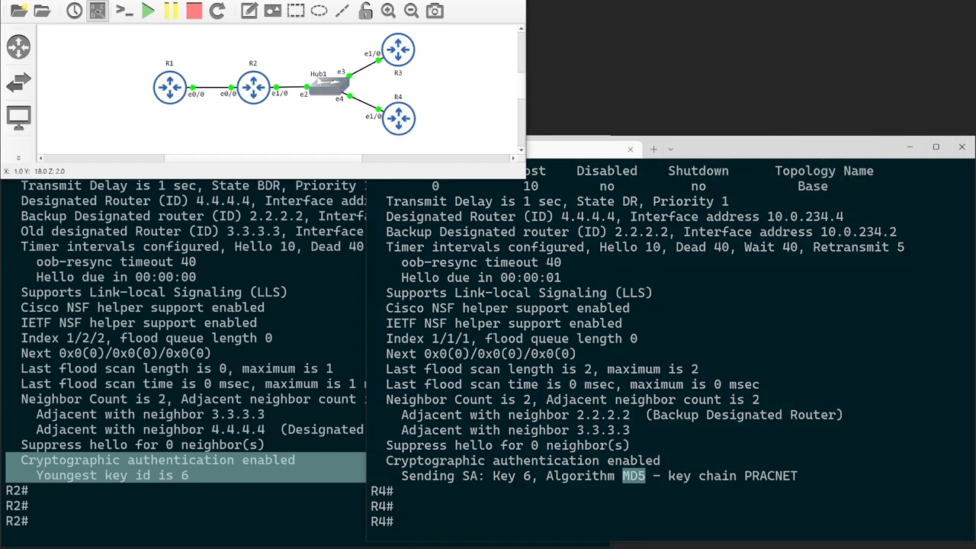
- Start a Wireshark capture on the R2–Hub1 link filtered to ospf
right_click(296, 92)
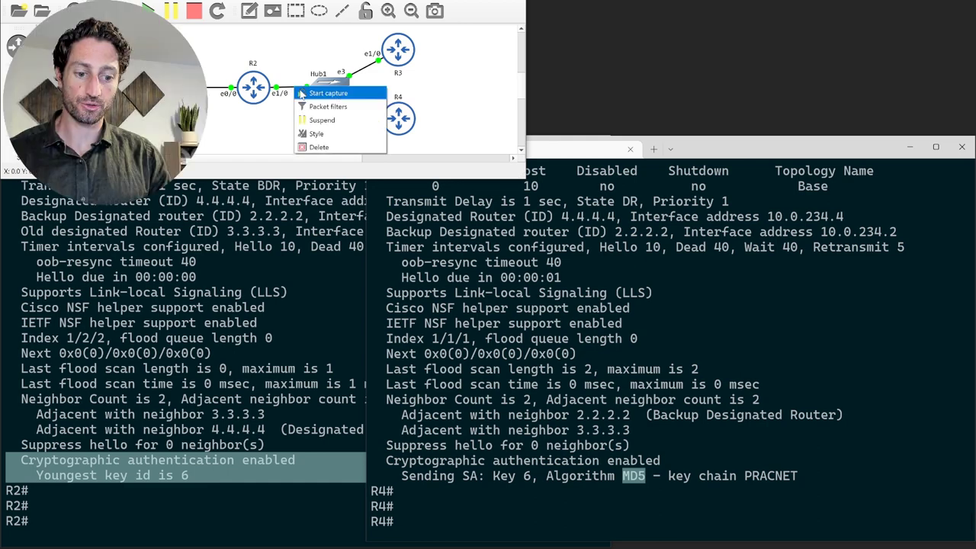
click(320, 93)
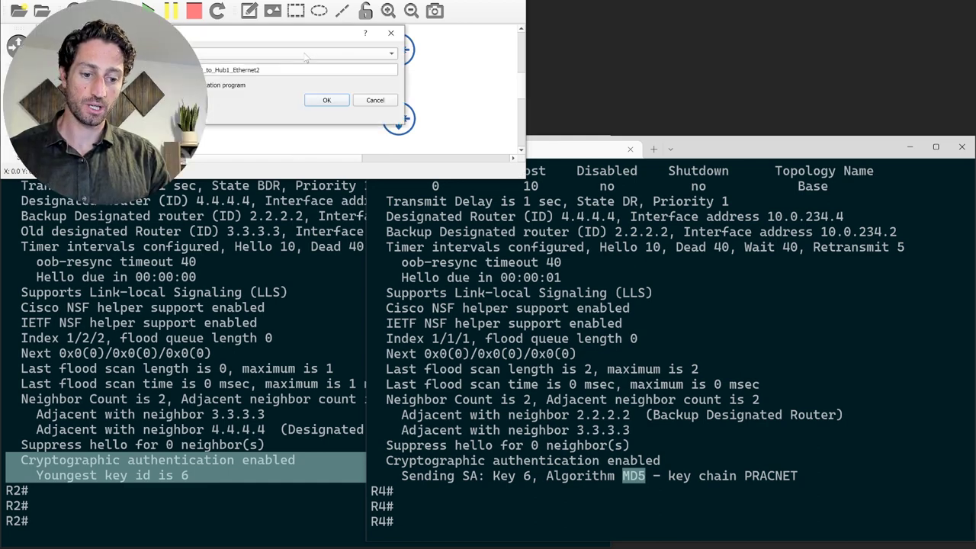
click(332, 102)
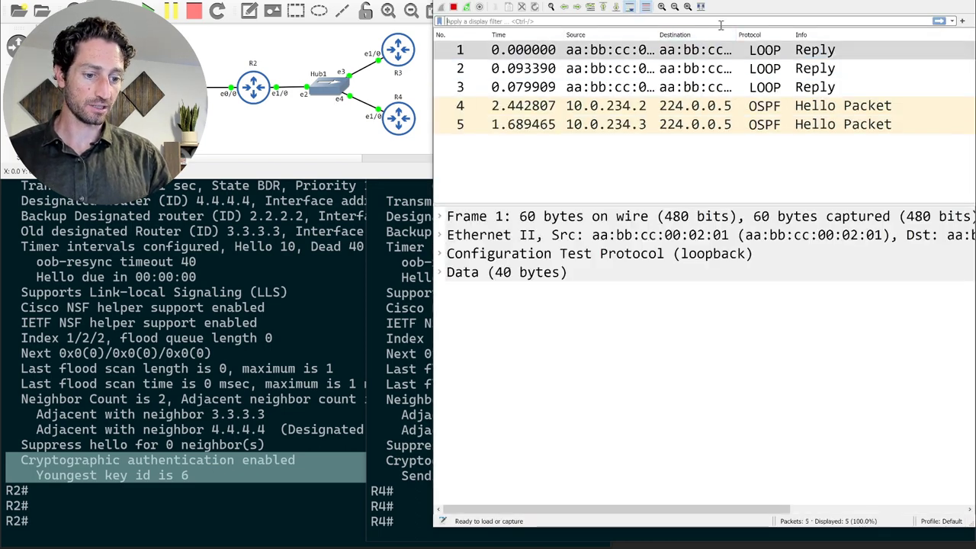
text(ospf)
key(Return)
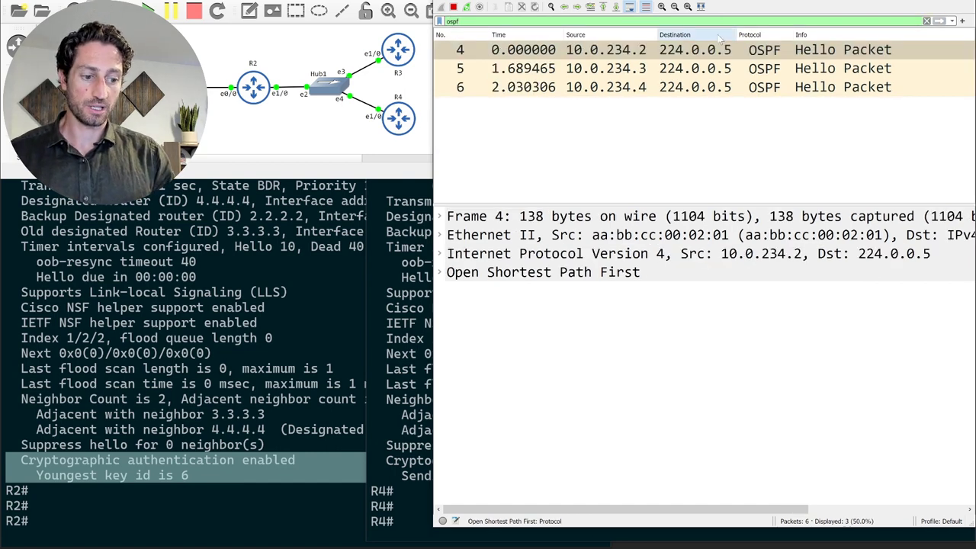
- Inspect the OSPF Header auth type, data length and digest of 10.0.234.4's hello
click(646, 51)
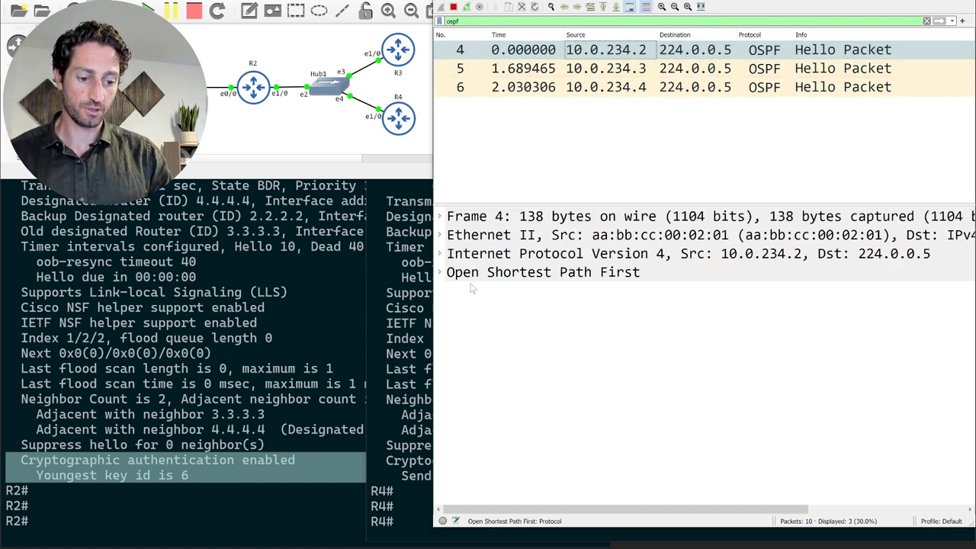
click(440, 273)
click(450, 291)
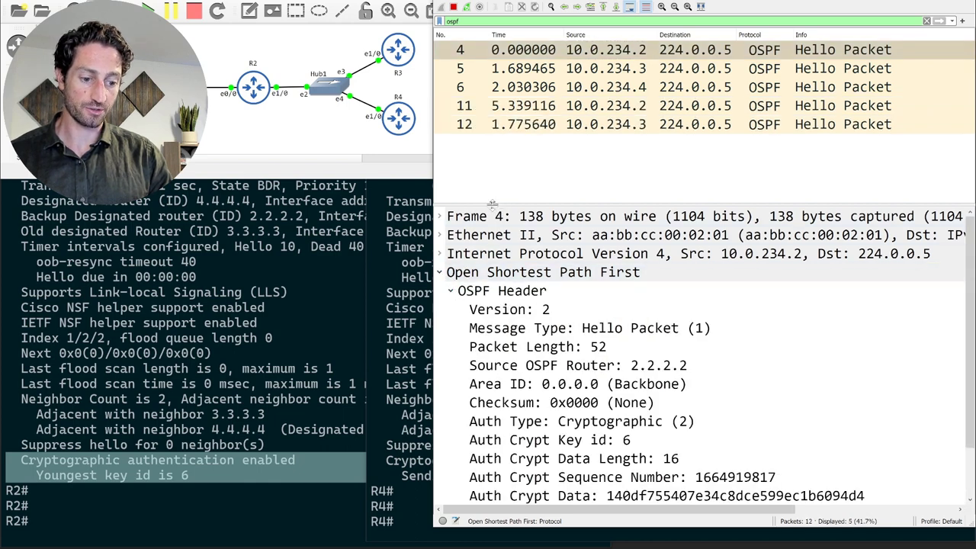
drag(493, 196, 494, 155)
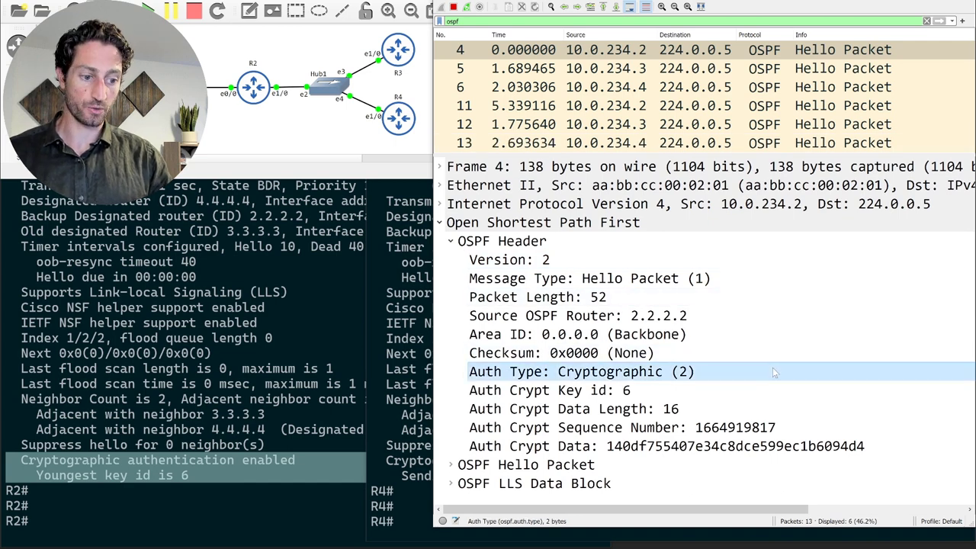
click(645, 89)
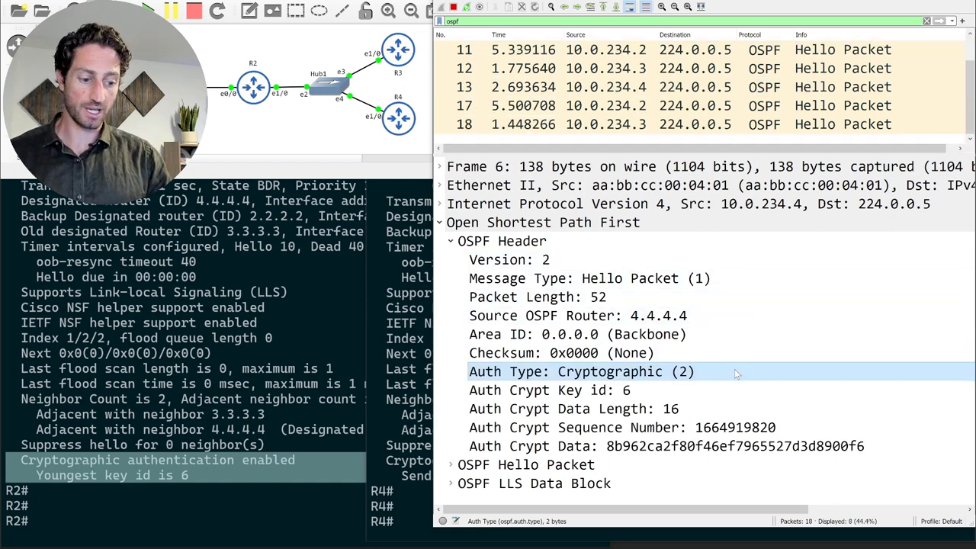
click(725, 410)
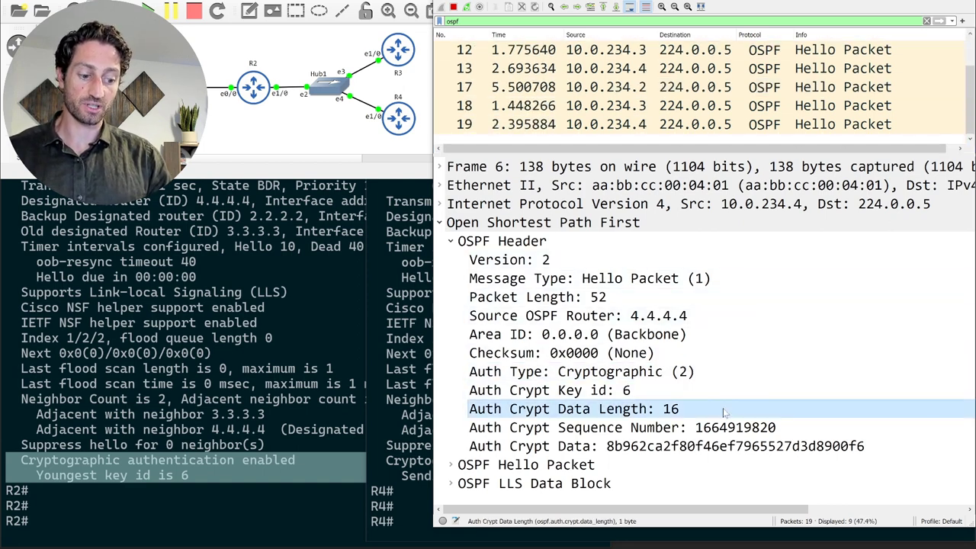
click(721, 450)
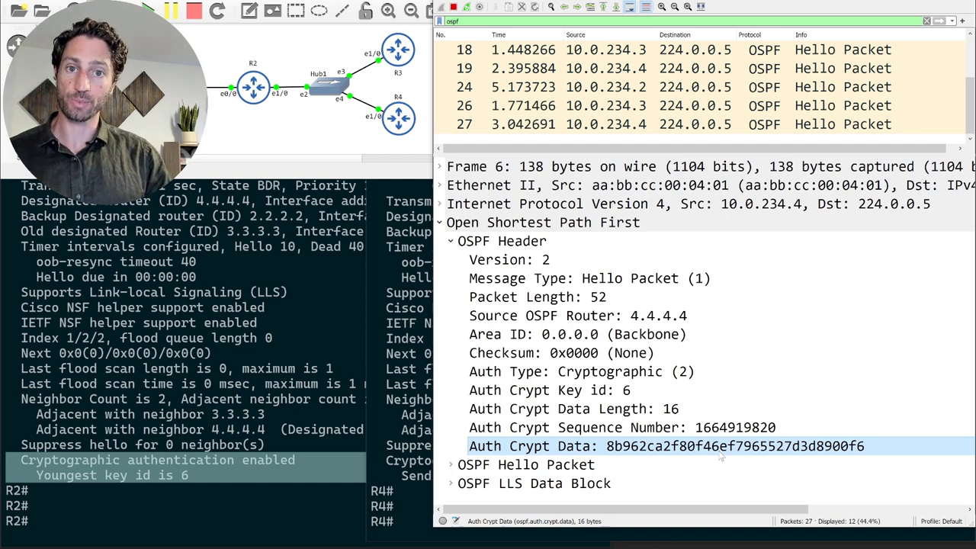
- Show R4's key chain configuration to see key 6 currently uses md5
click(416, 352)
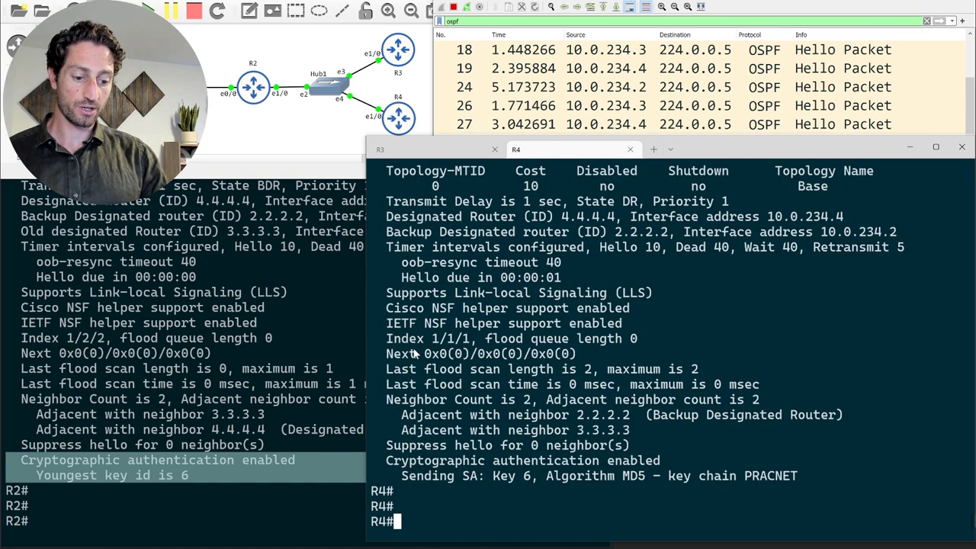
key(Return)
key(Return)
text(show run | s key)
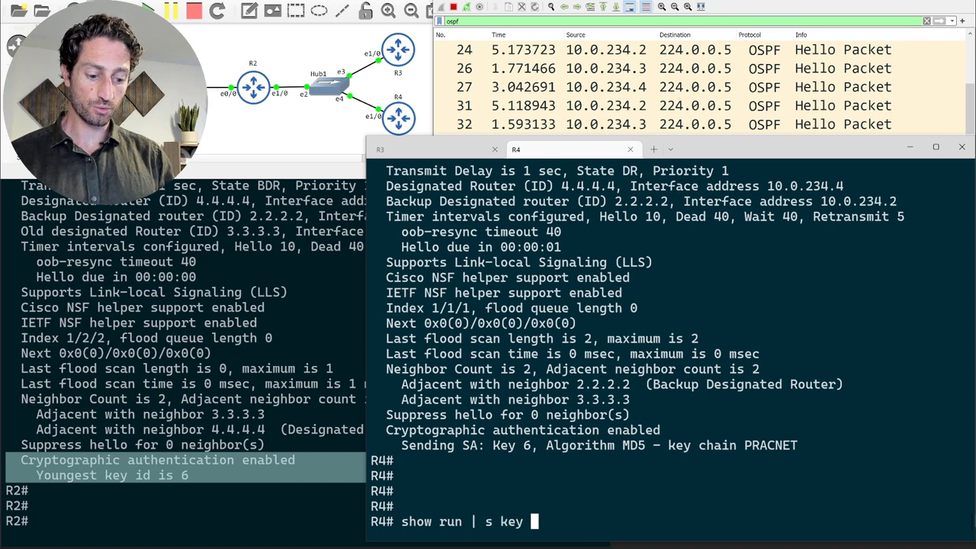
text( chain)
key(Return)
key(Return)
key(Return)
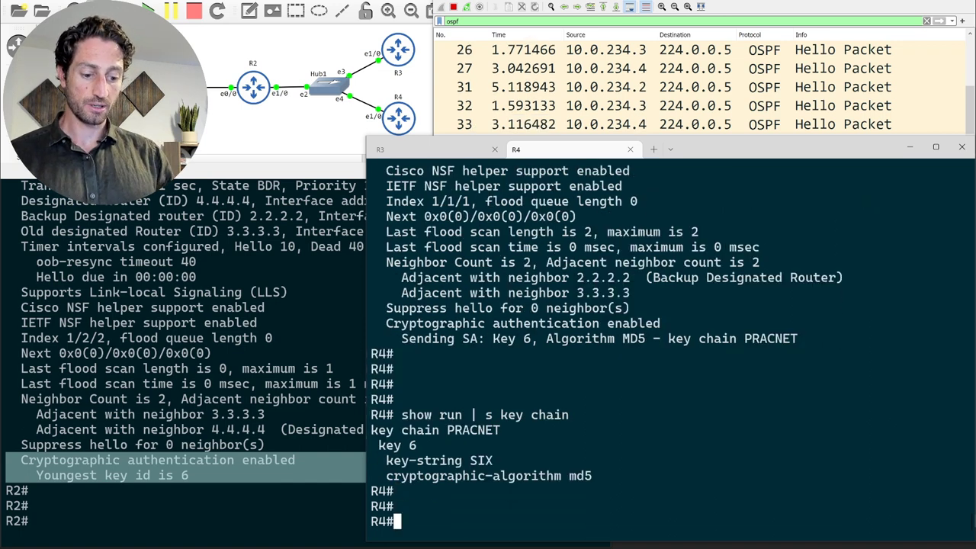
triple_click(555, 478)
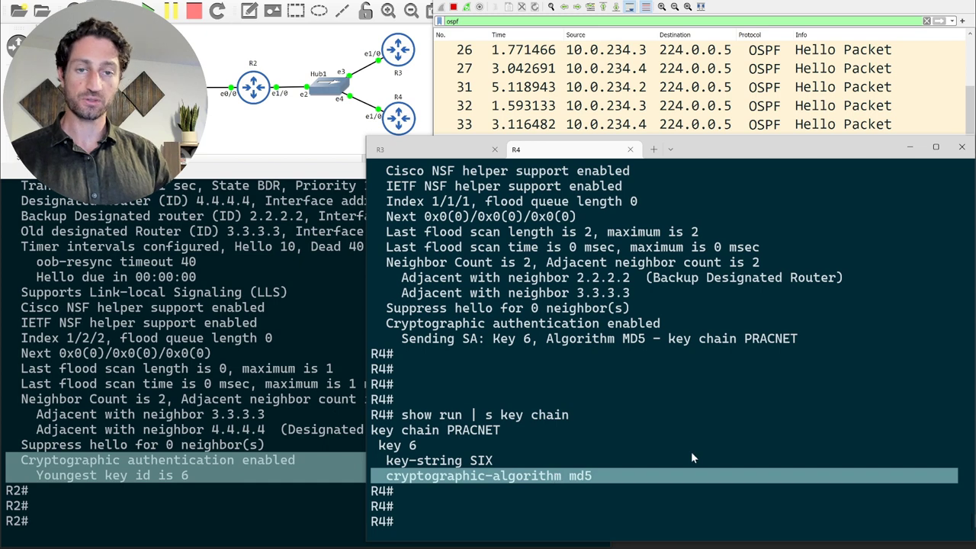
- Enter configuration for key 6 in R4's key chain PRACNET
text(conf t)
key(Return)
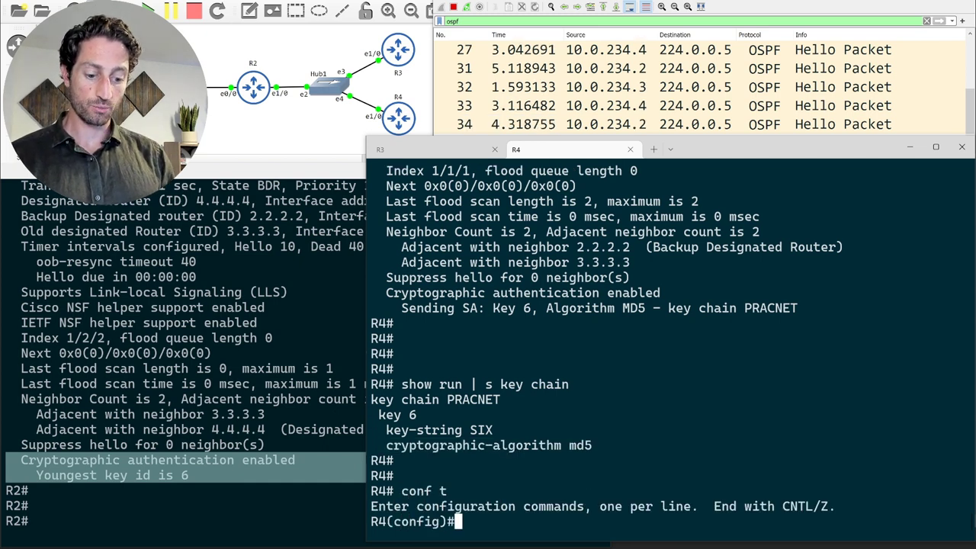
triple_click(394, 399)
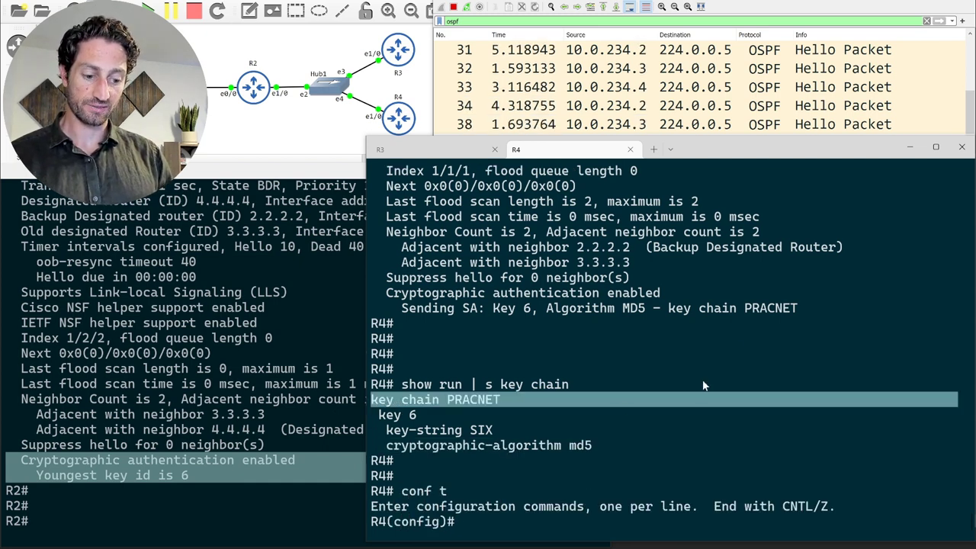
right_click(733, 329)
key(Return)
text(key 6)
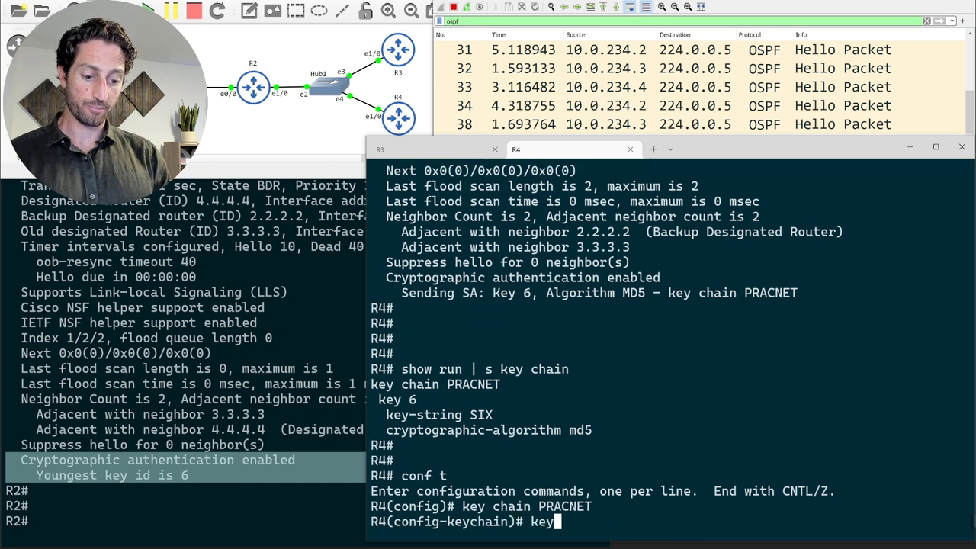
key(Return)
- Set key 6's cryptographic-algorithm to hmac-sha-1
text(cry)
key(Tab)
text(?)
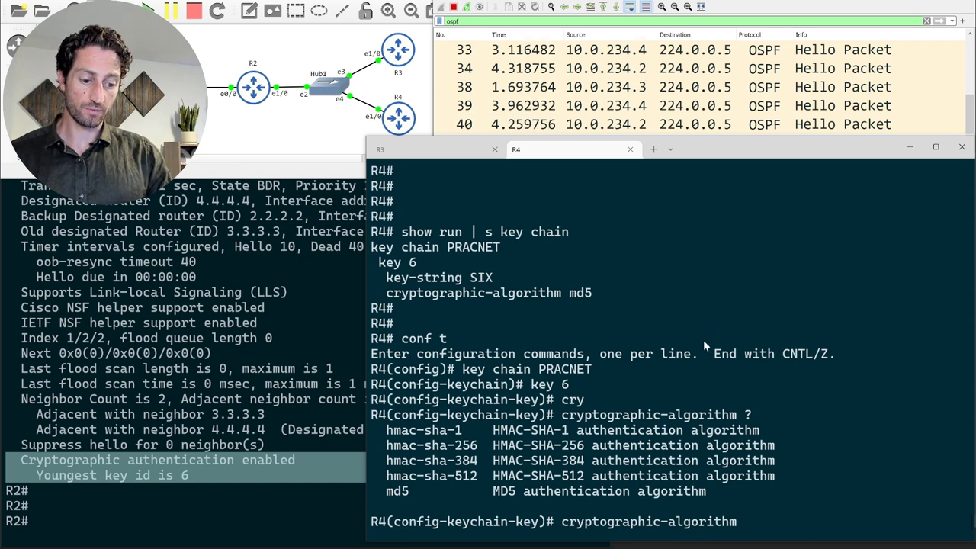
double_click(436, 431)
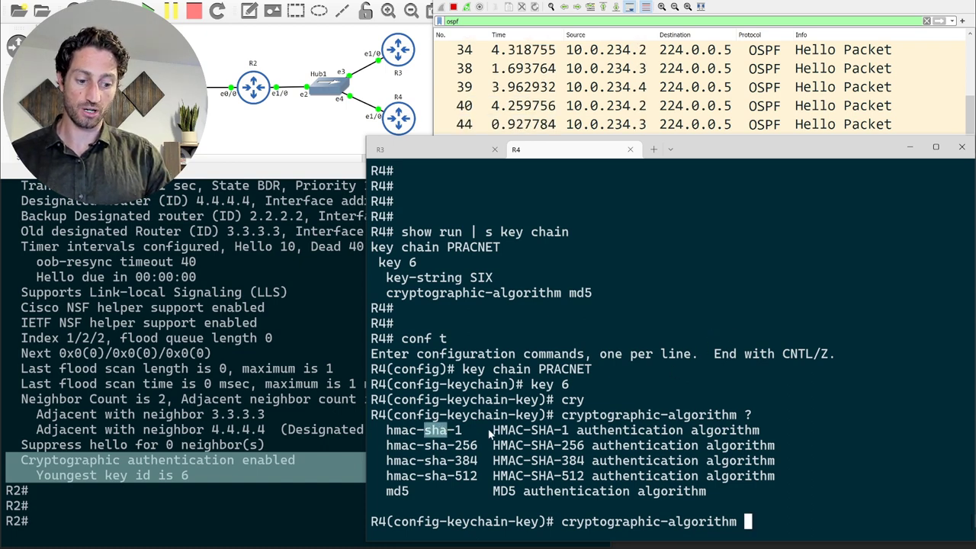
drag(469, 432, 379, 432)
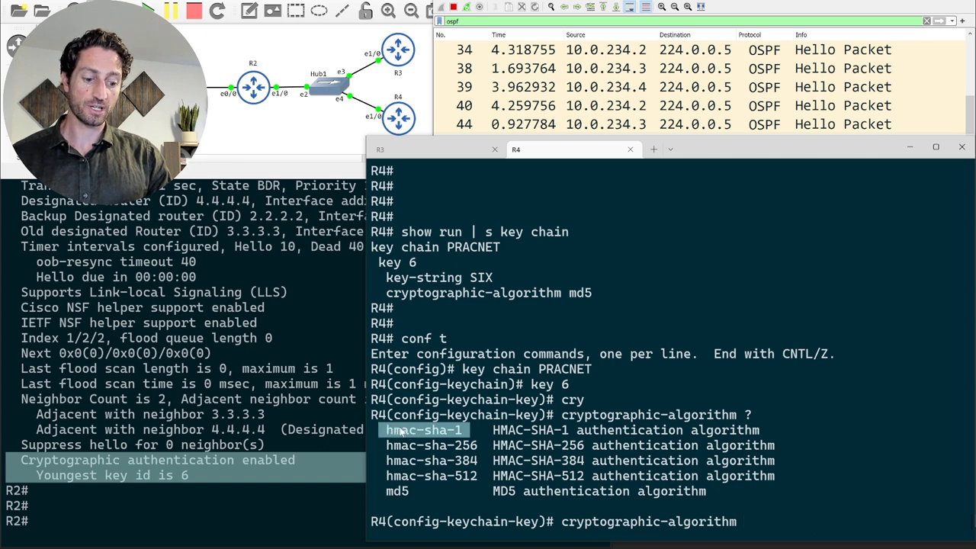
right_click(783, 277)
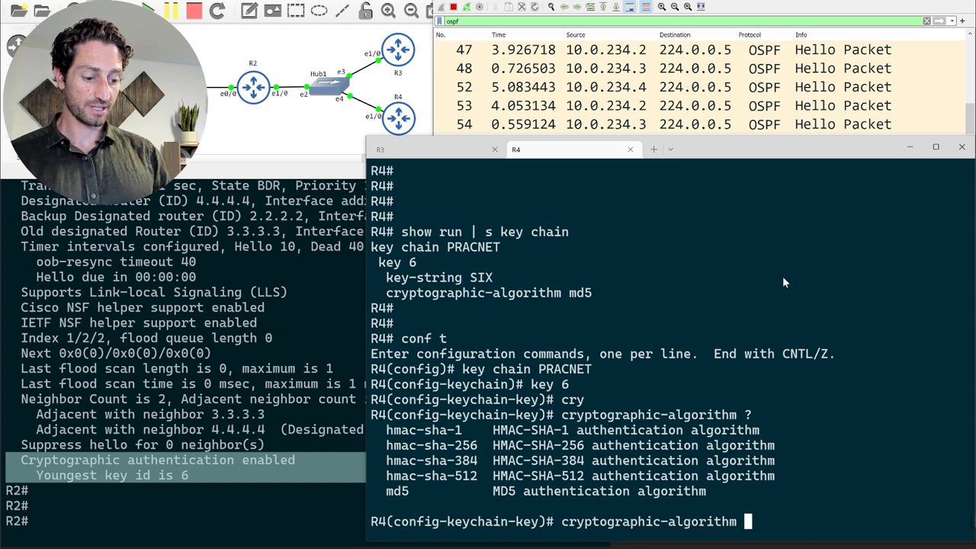
text(hm)
key(BackSpace)
key(BackSpace)
text(hmac)
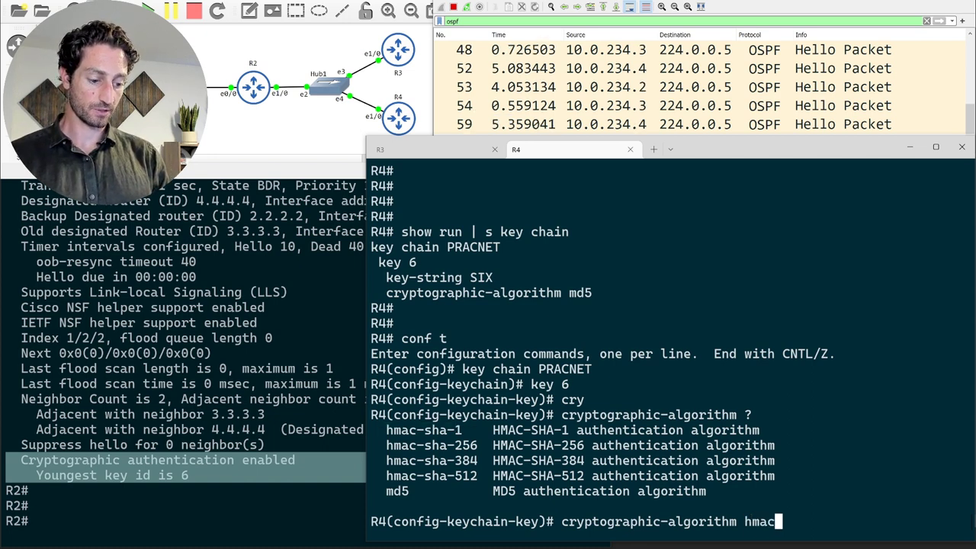
key(Tab)
text(-sha-1)
key(Return)
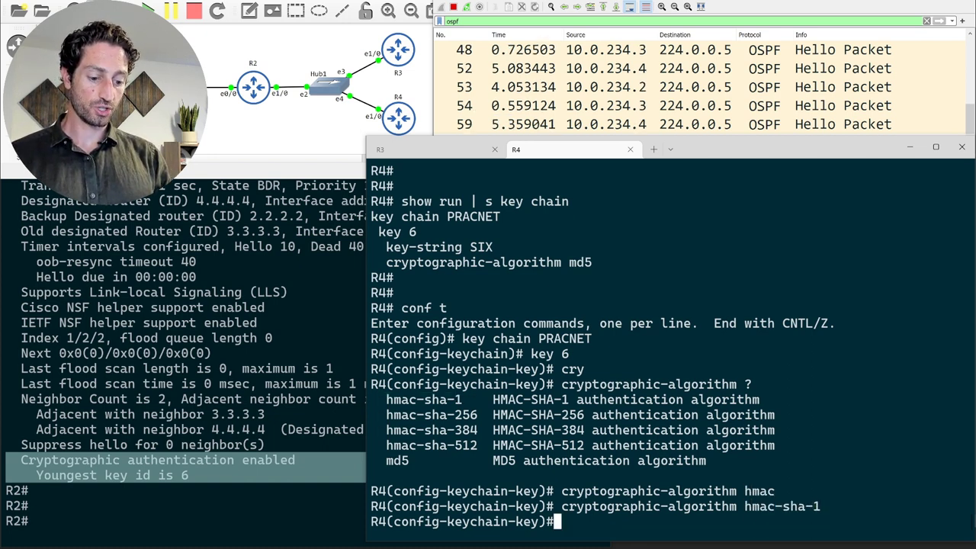
- Exit configuration mode and save R4's configuration with wr mem
key(ctrl+z)
key(Return)
key(Return)
text(wr mem)
key(Return)
key(Return)
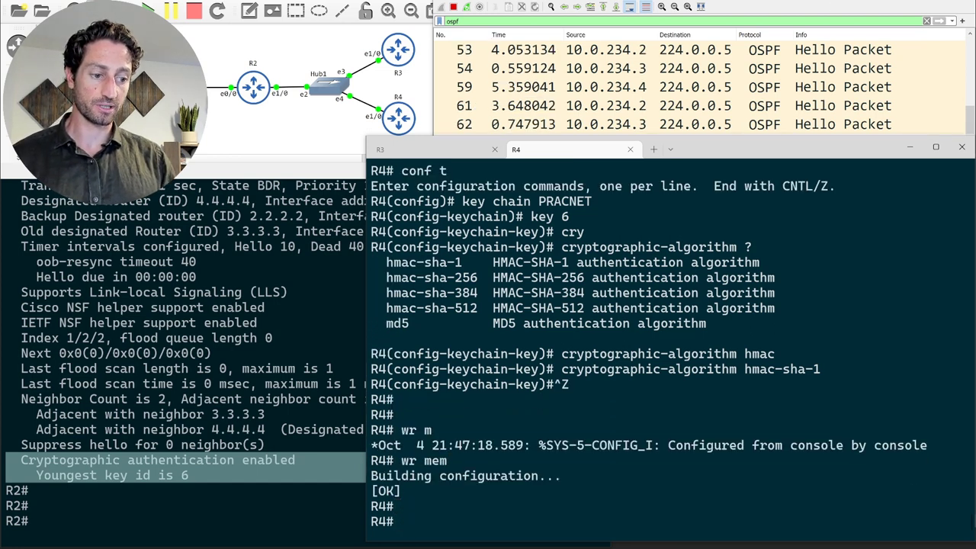
key(alt+Tab)
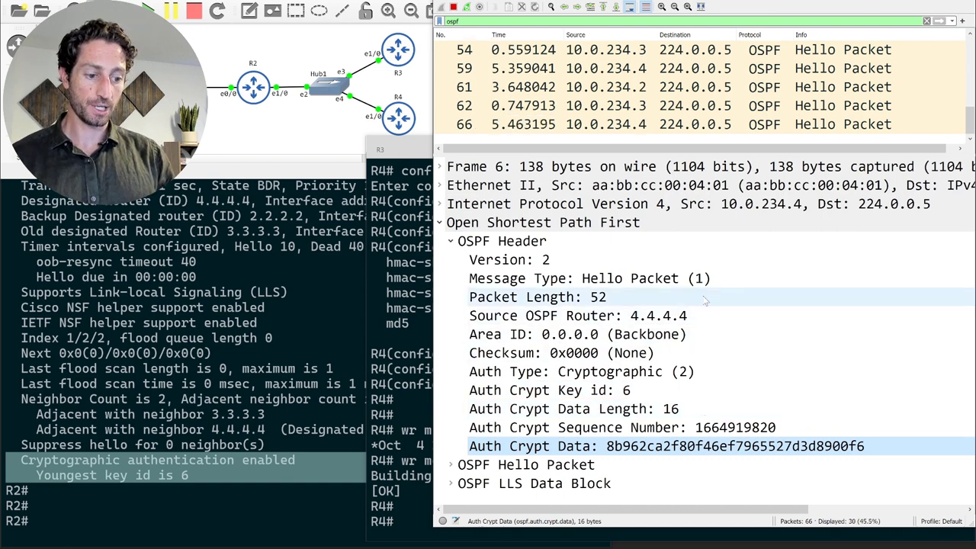
- Inspect R4's hello packet 66, checking its 20-byte Auth Crypt Data Length and HMAC-SHA-1 digest
click(658, 125)
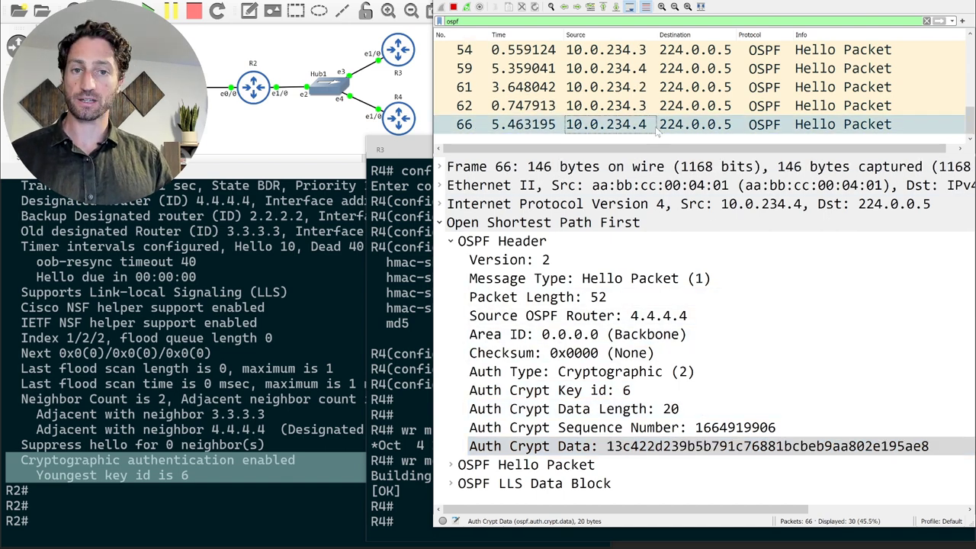
click(704, 414)
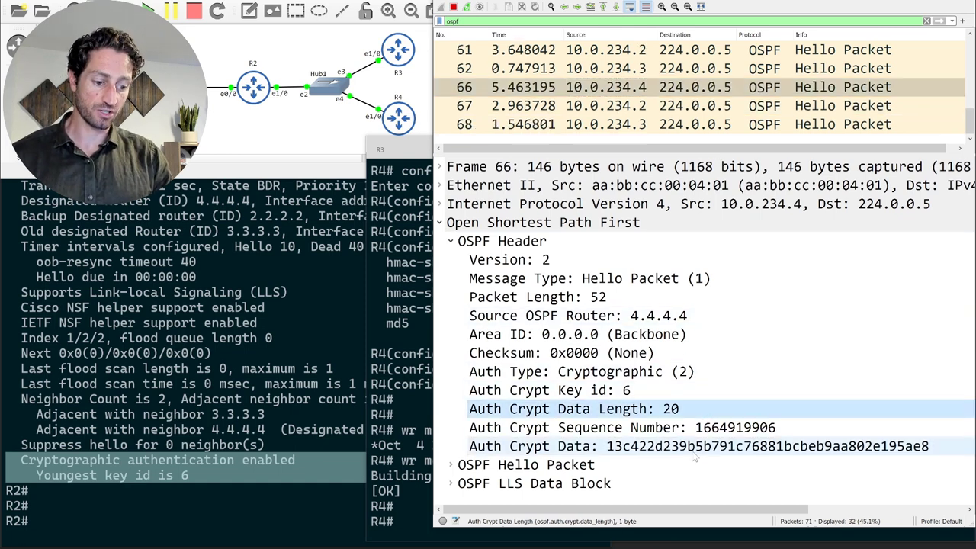
click(699, 450)
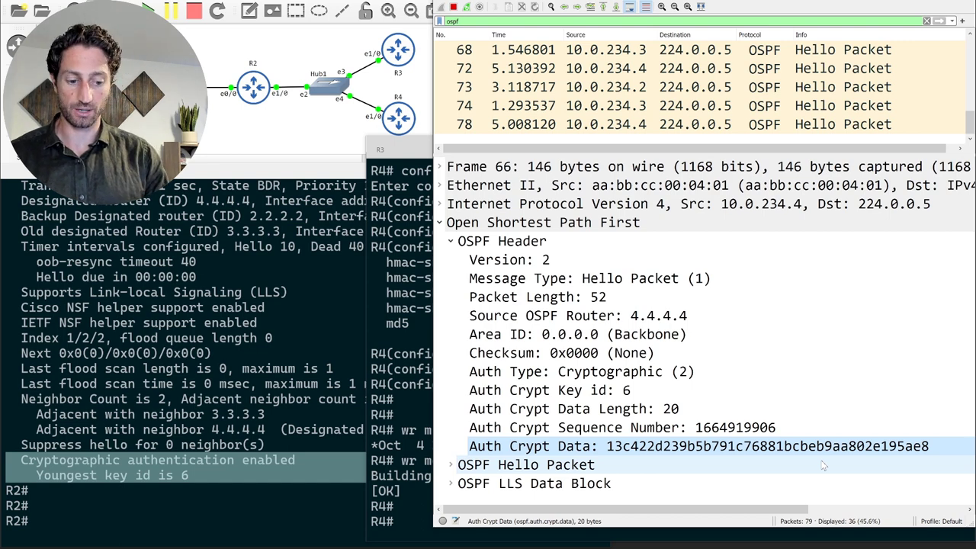
- Bring R4's console back to the front with a fresh prompt
key(Up)
key(Up)
key(Up)
key(Up)
key(Up)
click(400, 351)
key(Return)
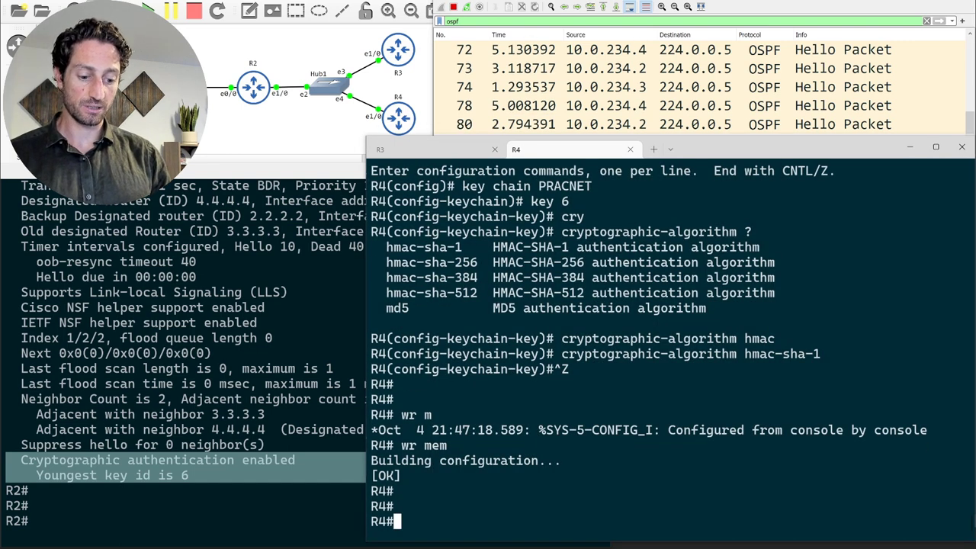
- List R4's OSPF neighbors with 'show ip ospf neighbor' and mark the neighbor-down log messages
key(Return)
text(show ip ospf neig)
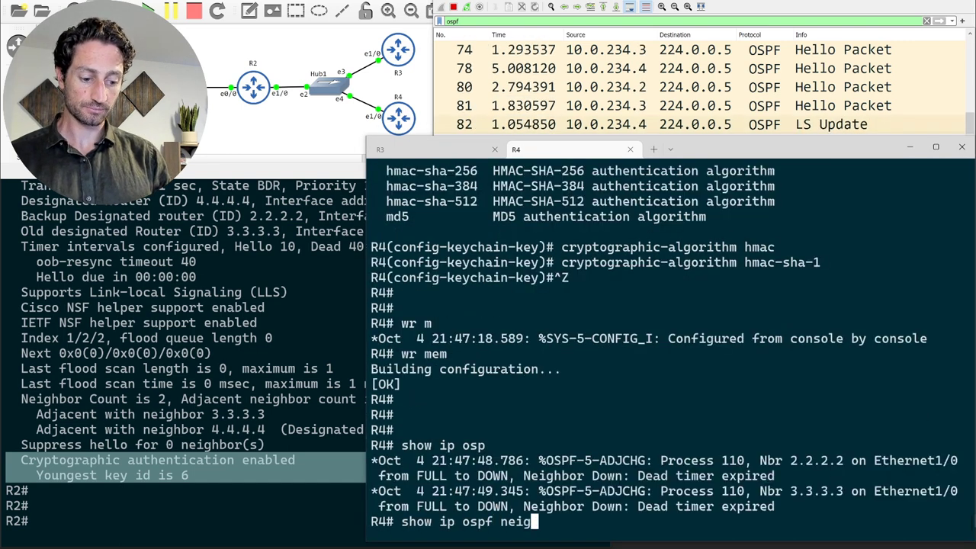
text(hbor)
key(Return)
key(Return)
key(Return)
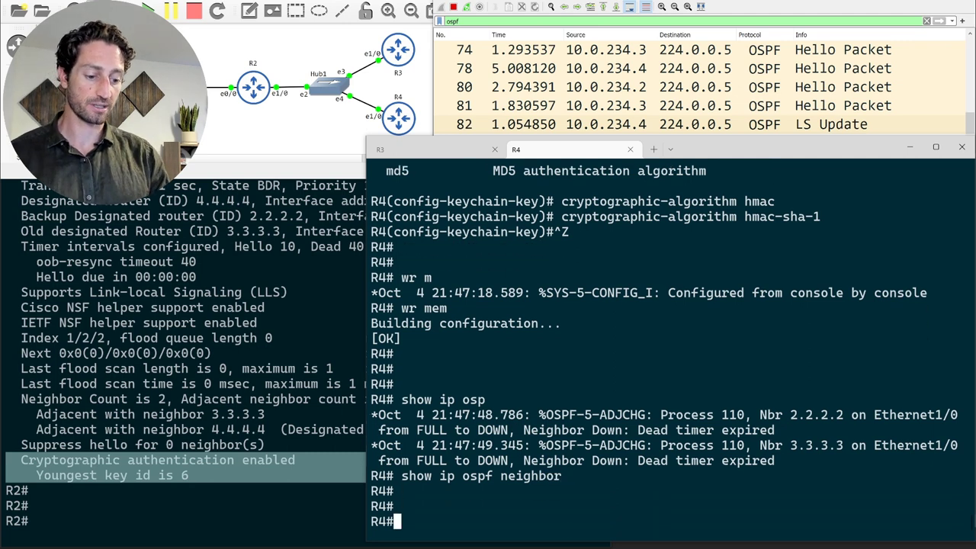
drag(537, 413, 567, 467)
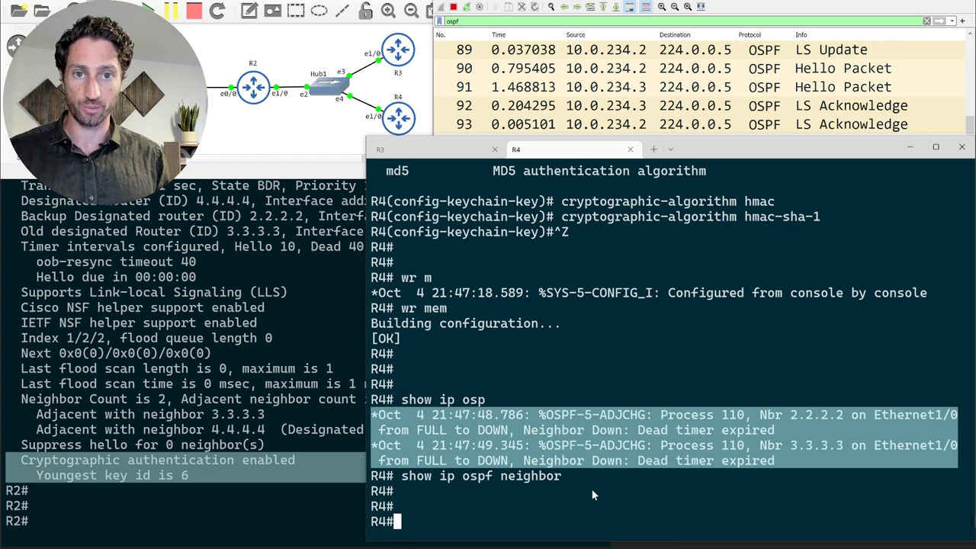
click(591, 488)
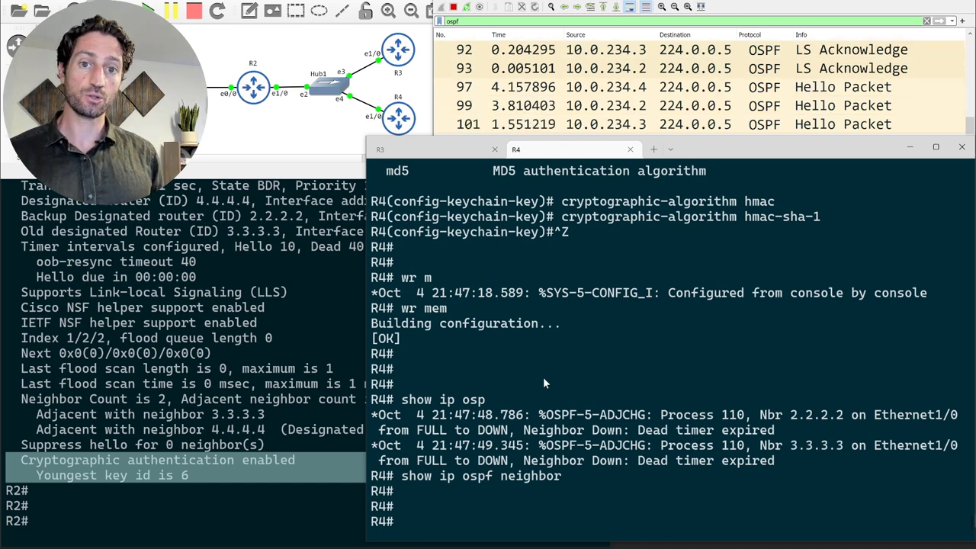
- Display R4's key chain with 'show run | s key chain' and copy the PRACNET lines
key(Return)
text(show )
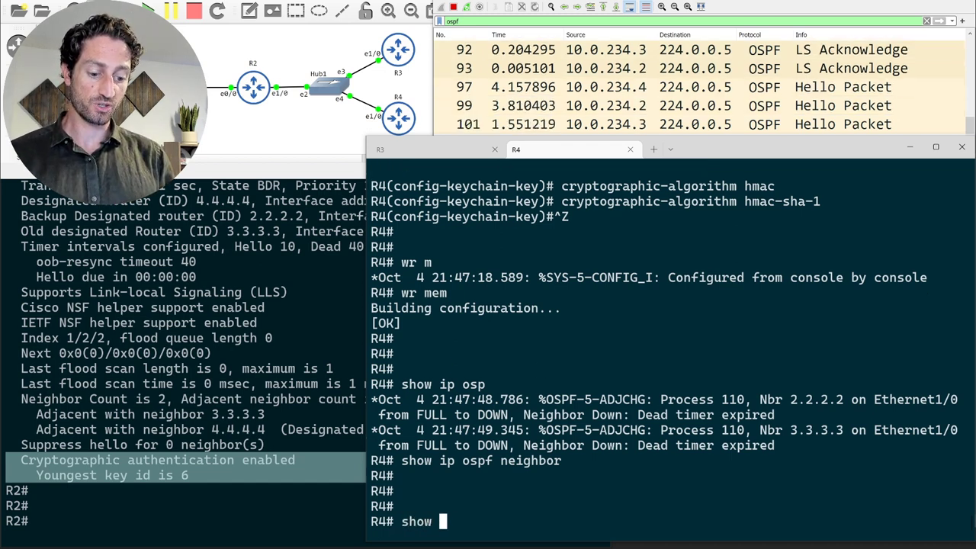
text(run | s router)
key(BackSpace)
key(BackSpace)
key(BackSpace)
key(BackSpace)
key(BackSpace)
key(BackSpace)
key(BackSpace)
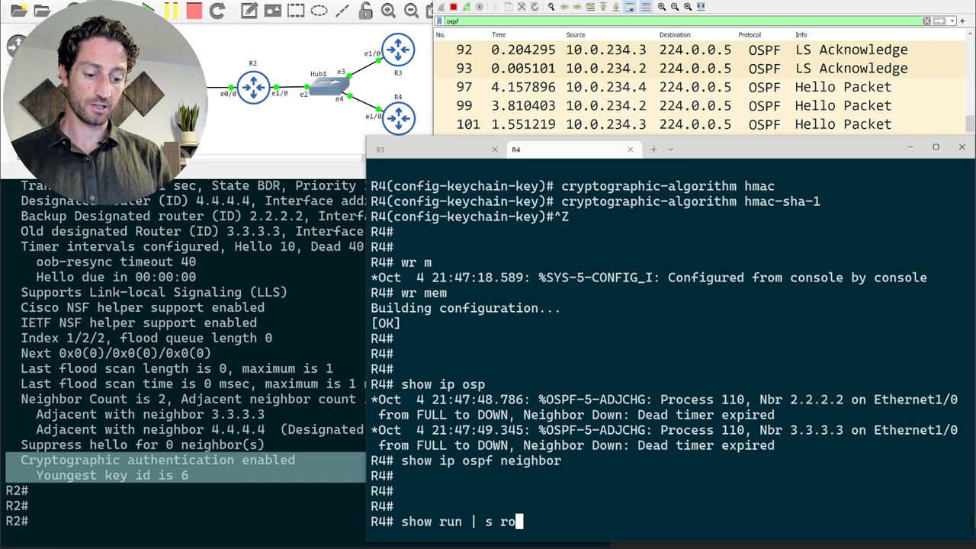
text(key chain)
key(Return)
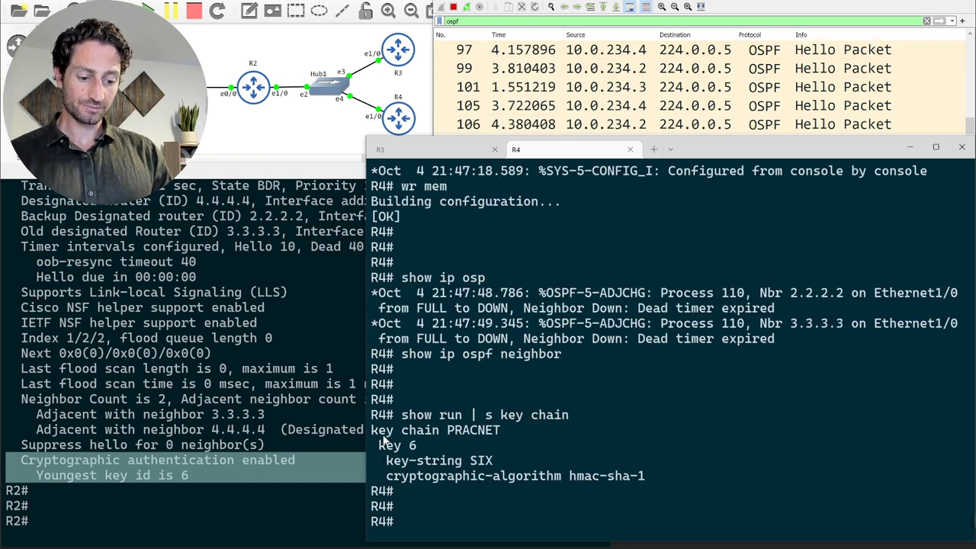
drag(380, 437, 652, 479)
- Paste key chain PRACNET with key 6 and HMAC-SHA-1 into R2's global configuration
click(283, 344)
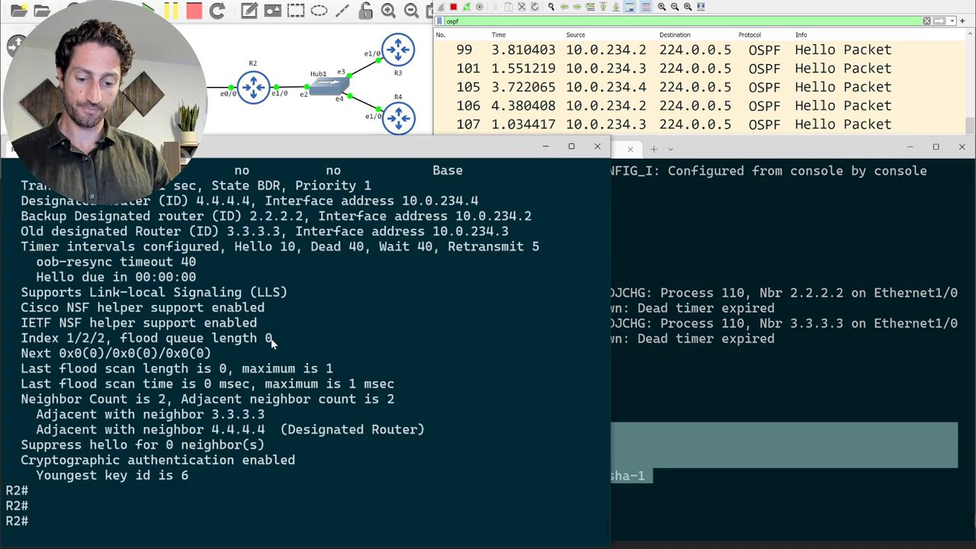
text(conf t)
key(Return)
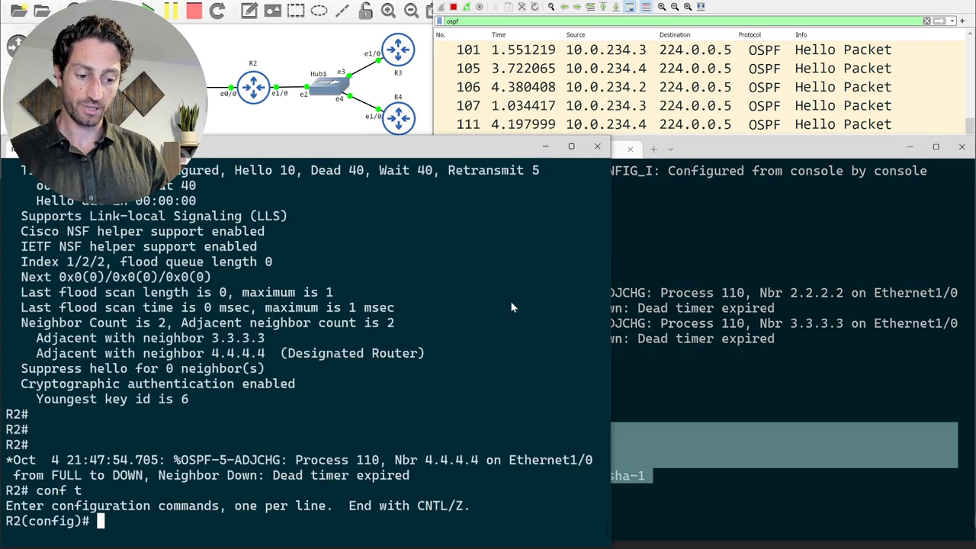
right_click(526, 294)
key(Return)
key(Return)
key(Return)
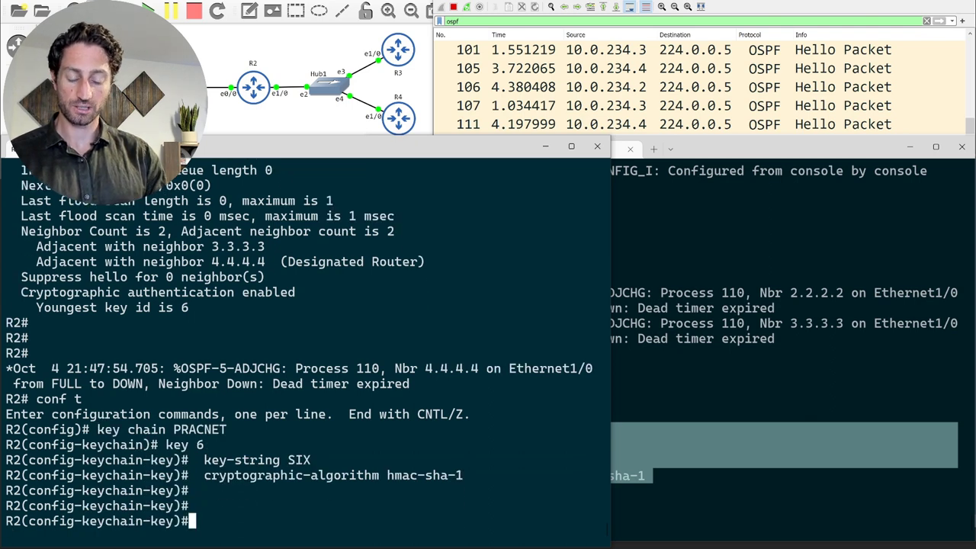
double_click(200, 429)
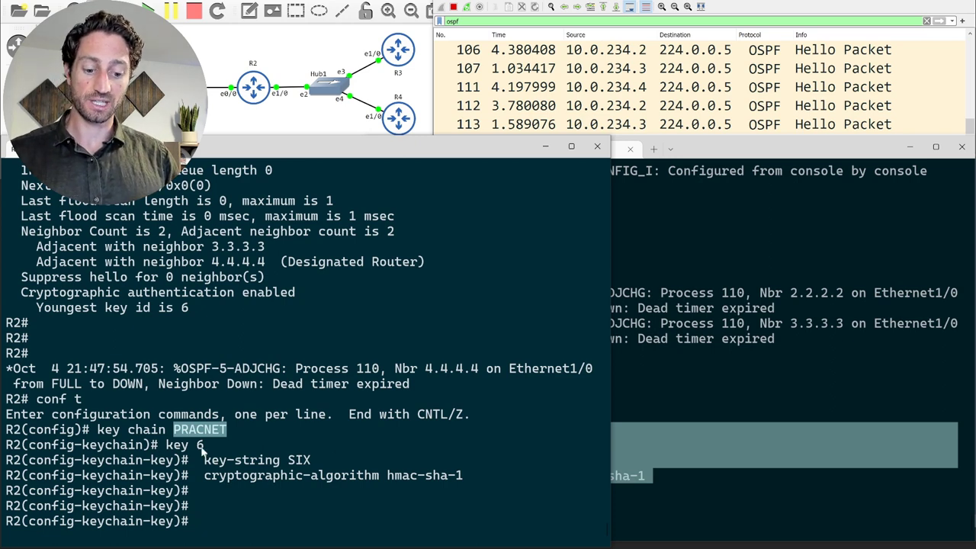
drag(203, 449, 163, 448)
click(366, 368)
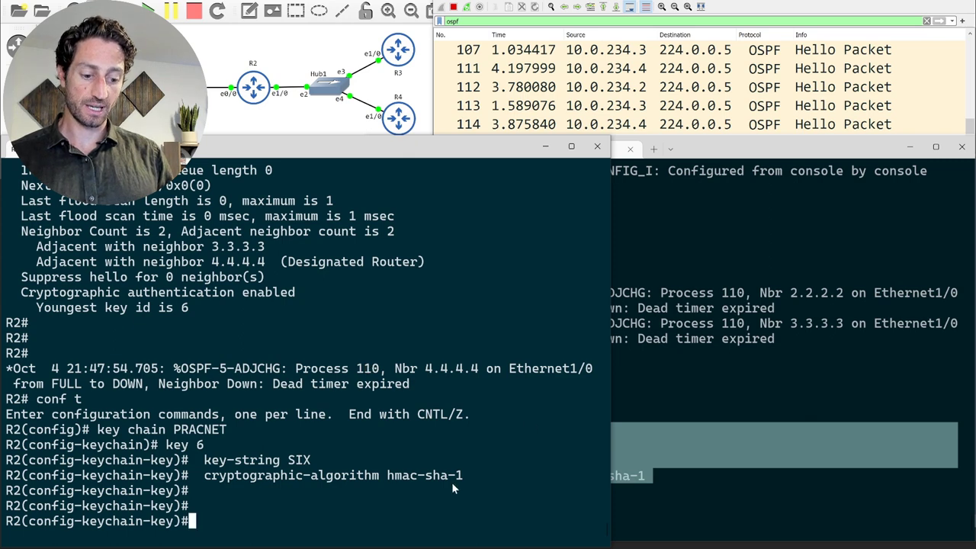
double_click(225, 432)
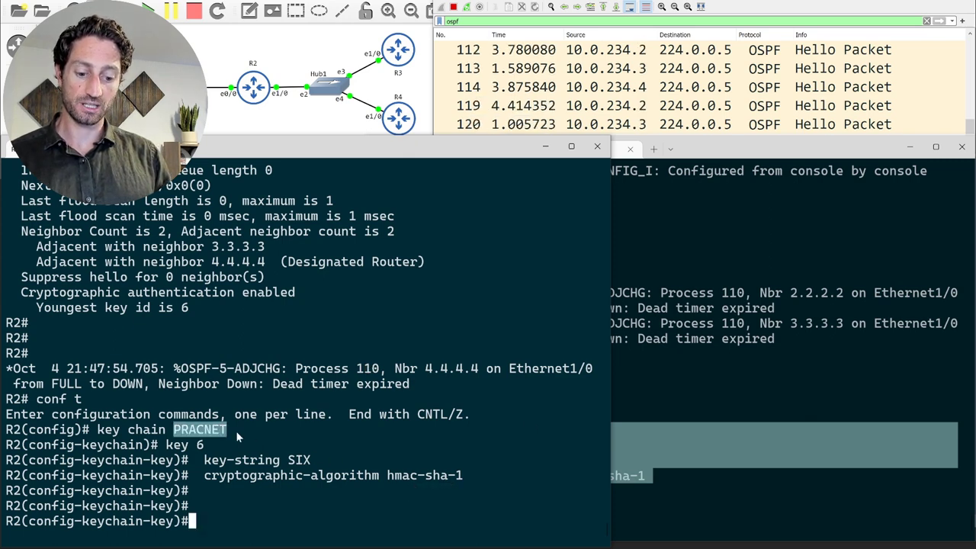
- Review R2's Ethernet1/0 configuration with 'show run int eth1/0', still using MD5 key 6
key(ctrl+z)
key(Return)
key(Return)
key(Return)
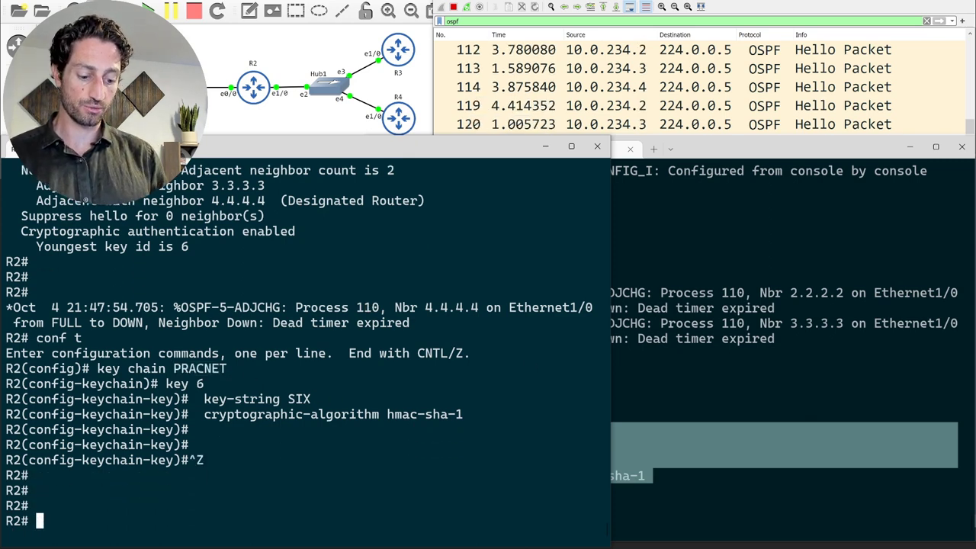
text(show run int eth1/0)
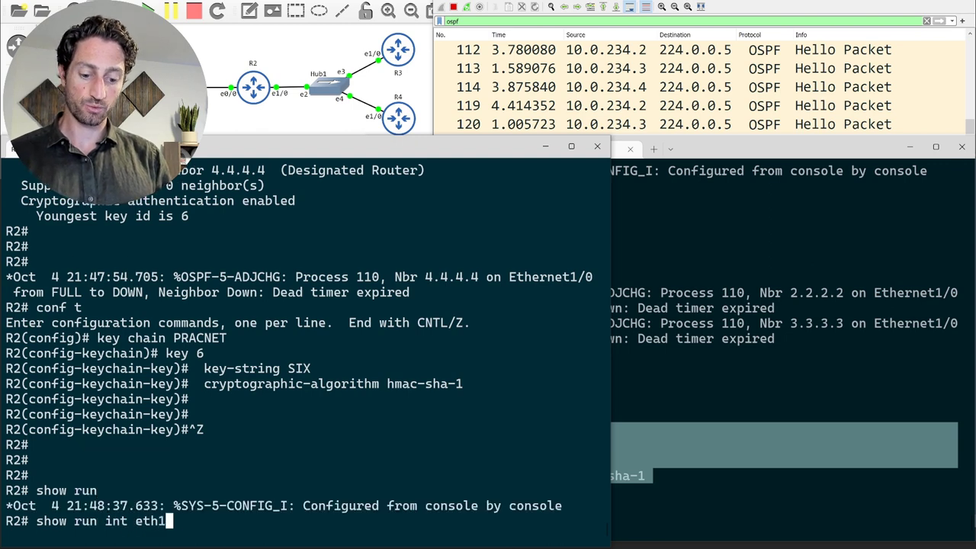
key(Return)
key(Return)
key(Return)
text(conf t)
key(Return)
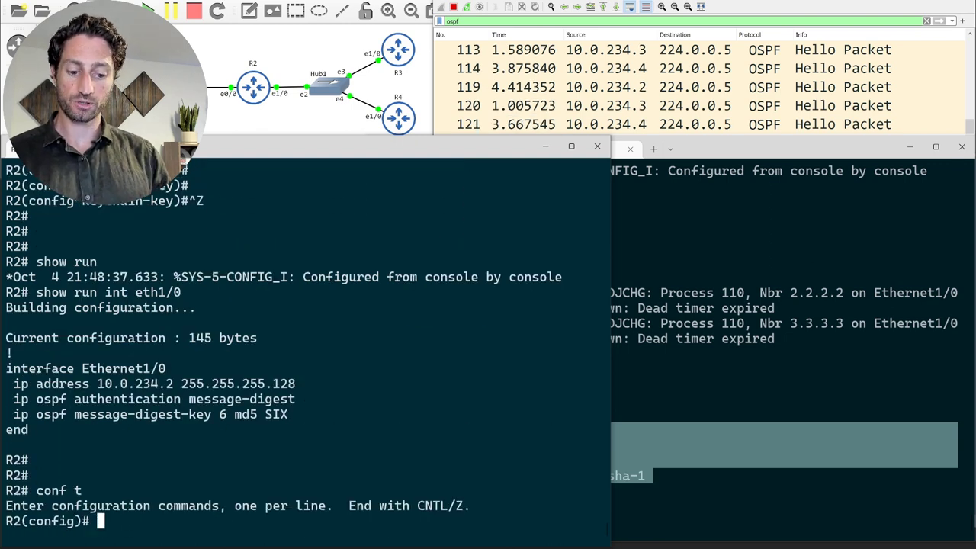
- Apply 'ip ospf authentication key-chain PRACNET' to R2's Ethernet1/0 interface
triple_click(31, 372)
right_click(31, 373)
key(Return)
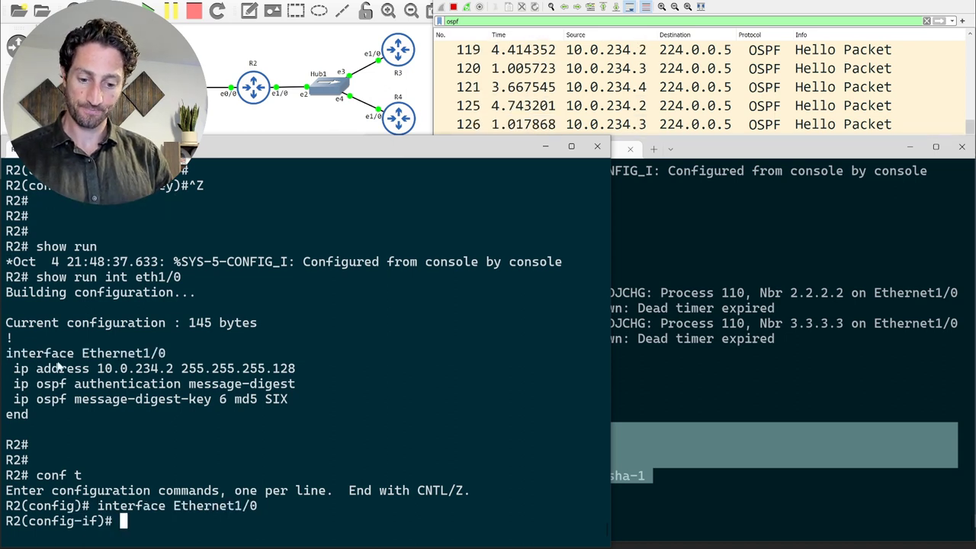
drag(14, 390, 178, 393)
right_click(178, 393)
text(?)
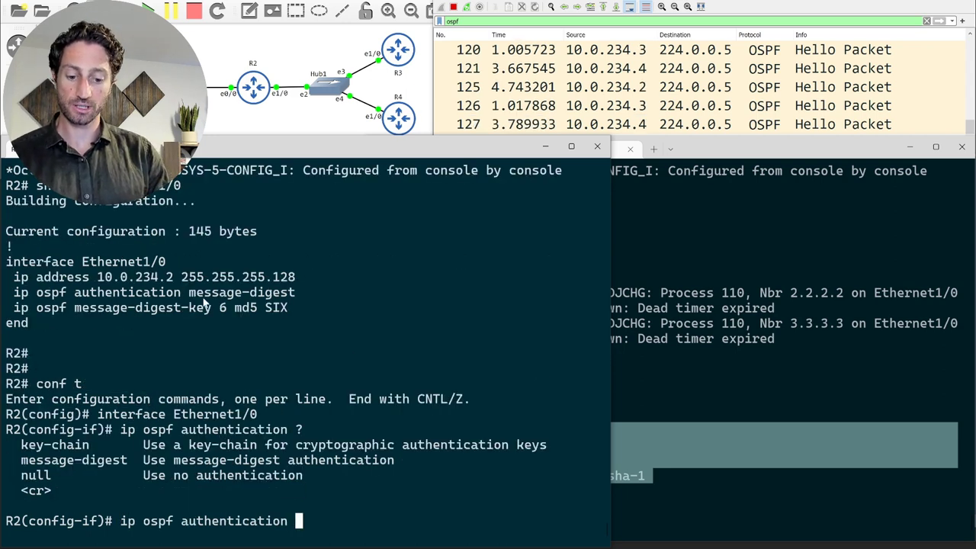
text(ke)
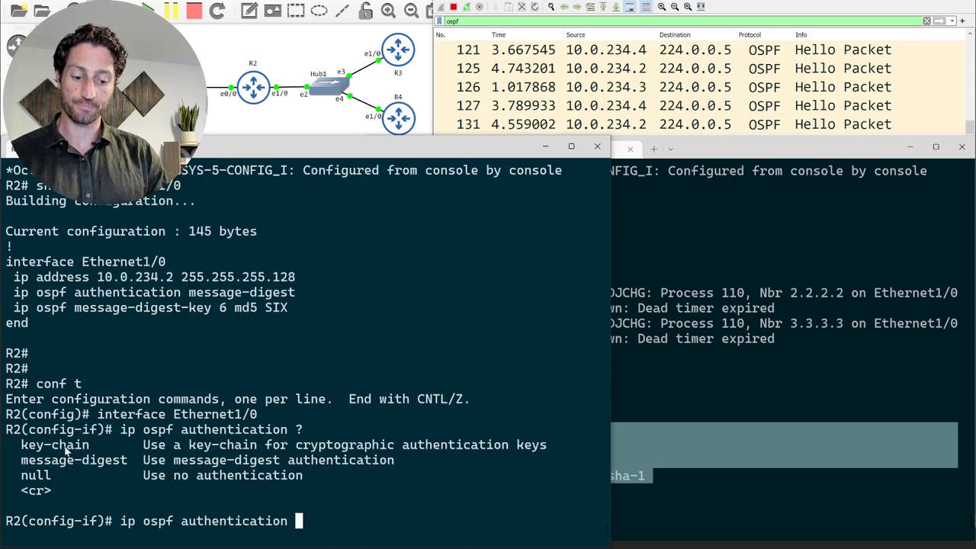
key(Tab)
text(PRACNET)
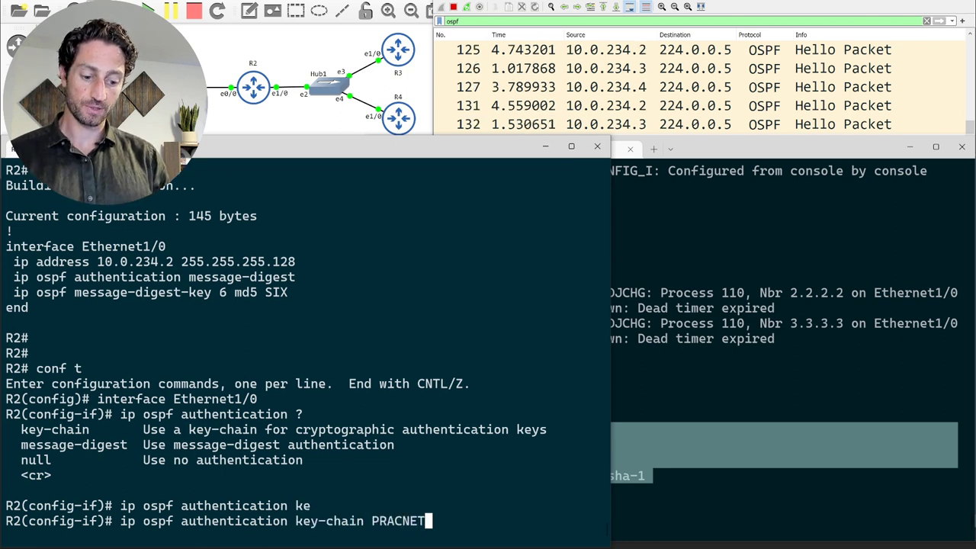
key(Return)
key(ctrl+z)
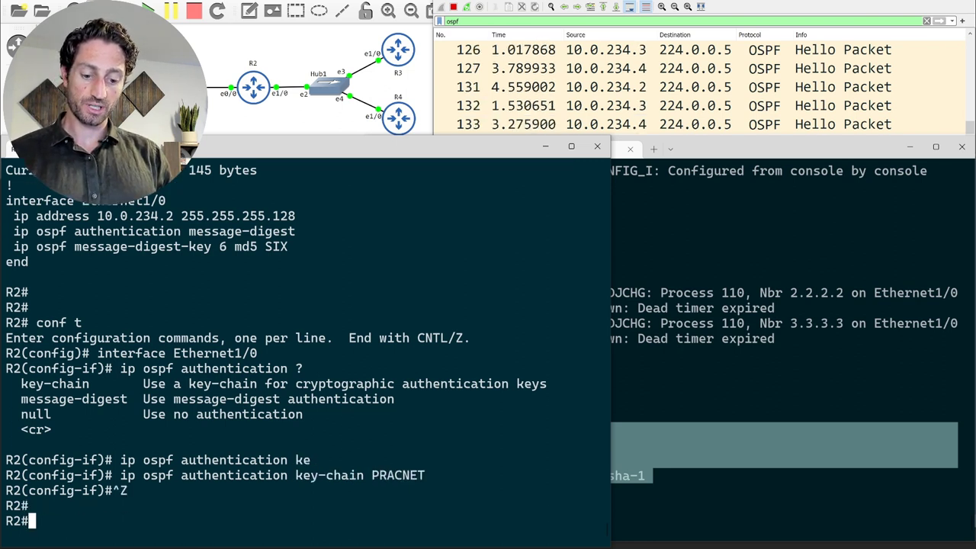
key(Return)
key(Return)
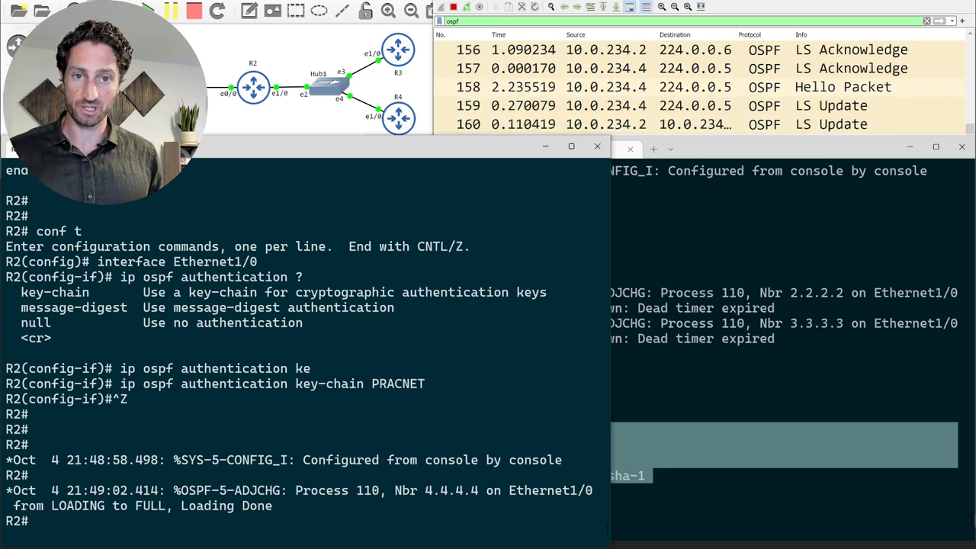
- Highlight the log message showing the adjacency with 4.4.4.4 reaching FULL
triple_click(432, 494)
drag(433, 496, 434, 501)
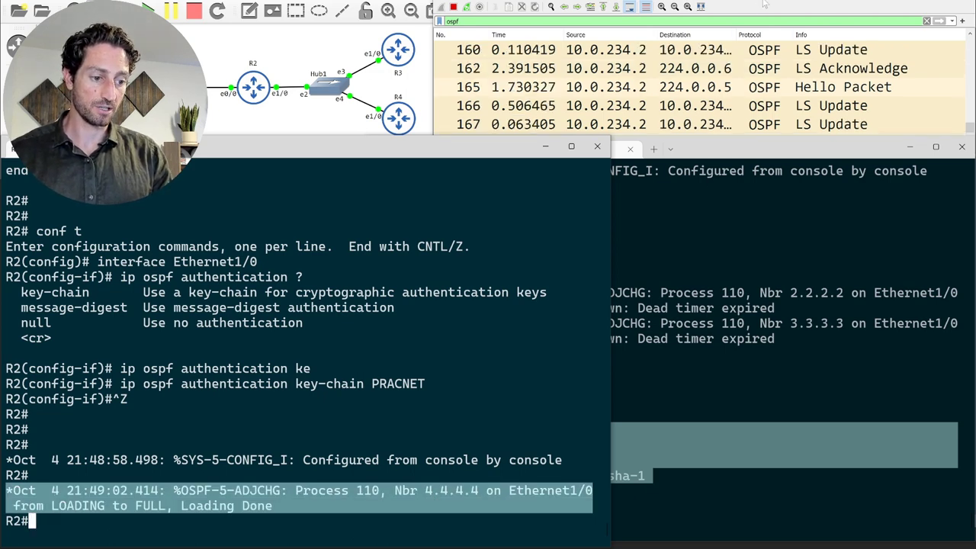
click(728, 115)
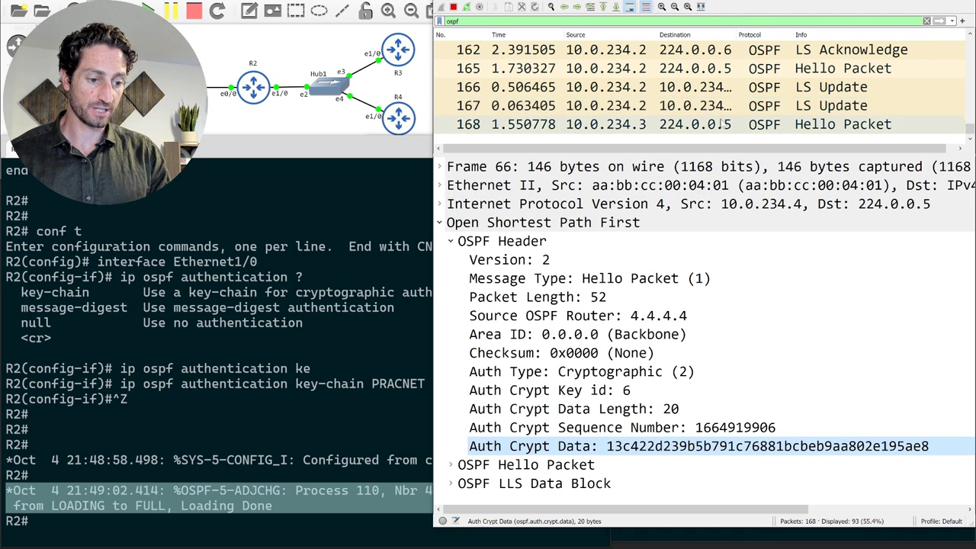
- Inspect 2.2.2.2's LS Update packet 171, checking key id 6 and its 20-byte Auth Crypt Data
click(678, 125)
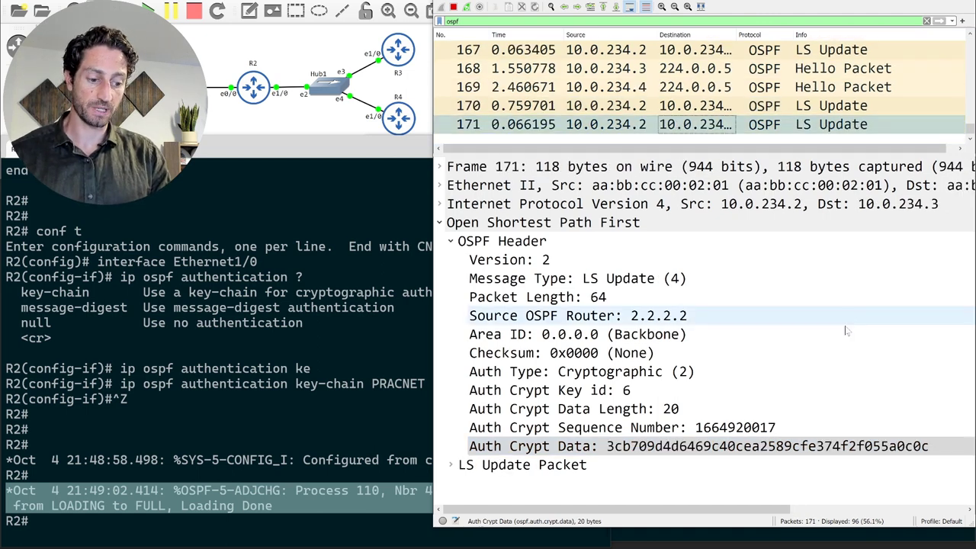
click(845, 409)
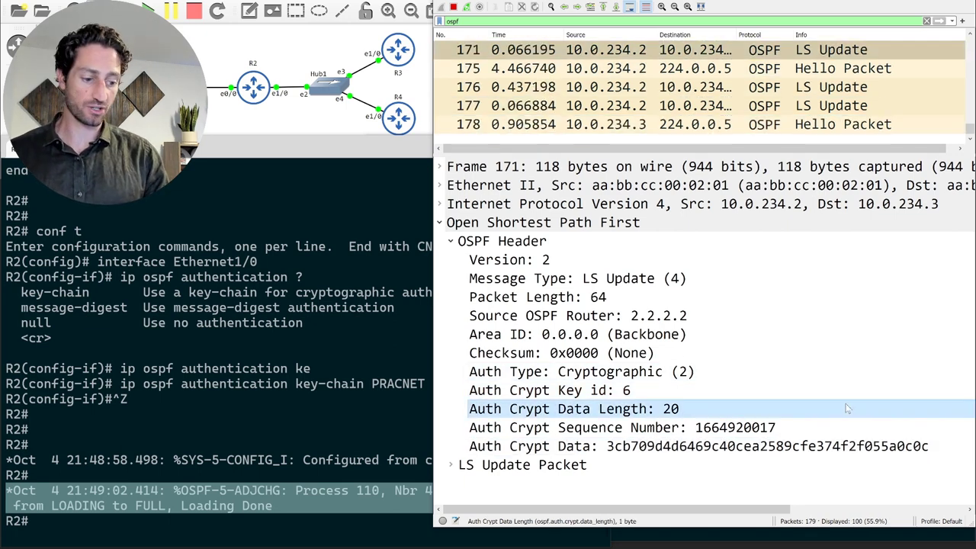
click(842, 447)
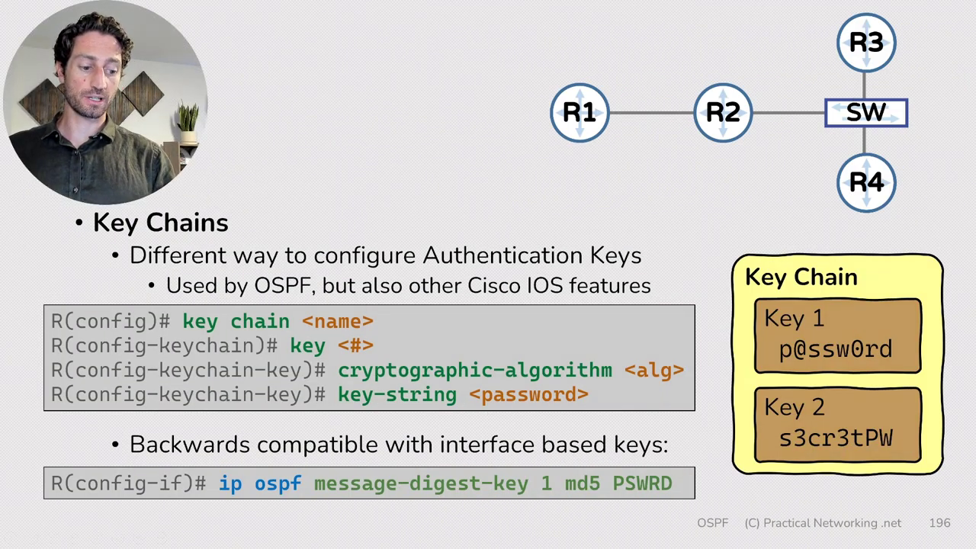
- Advance the Key Chains slide to reveal the bracket beside the key chain commands
key(Right)
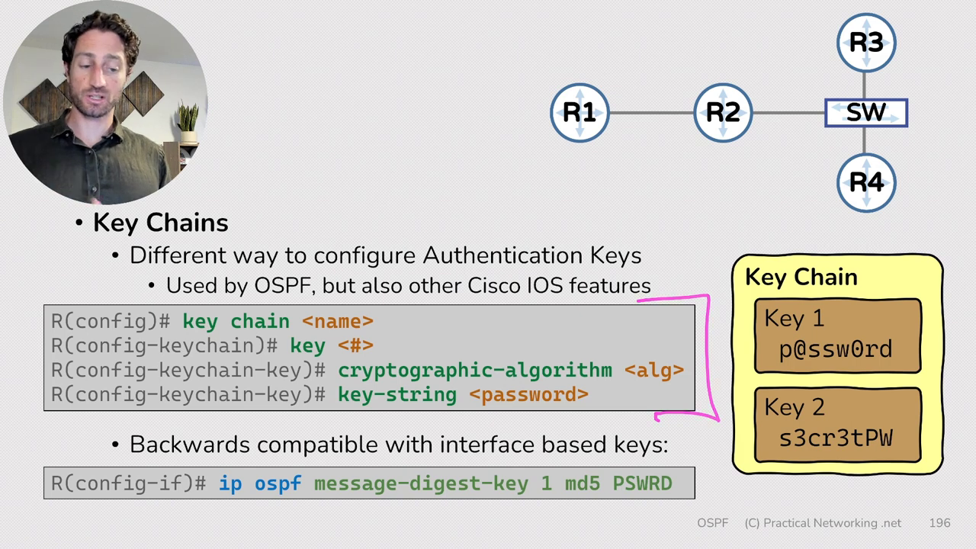
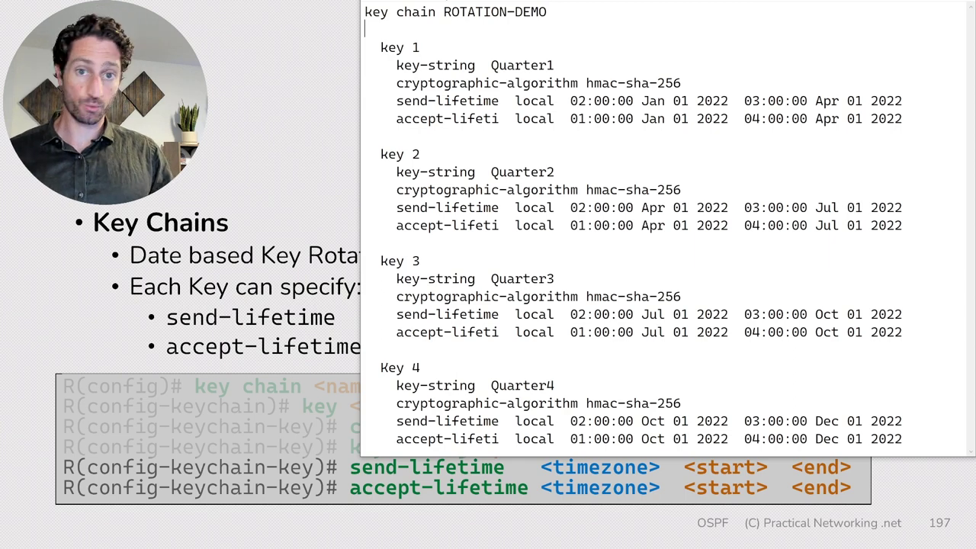
- Copy the whole ROTATION-DEMO key chain configuration from Notepad and bring the R1 console forward
key(ctrl+a)
click(651, 73)
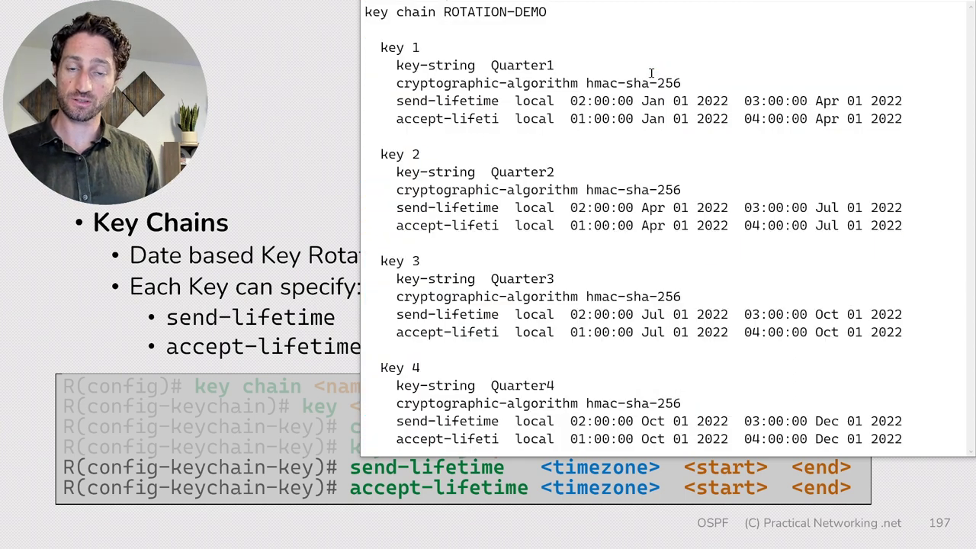
key(alt+Tab)
key(alt+Tab)
key(alt+Tab)
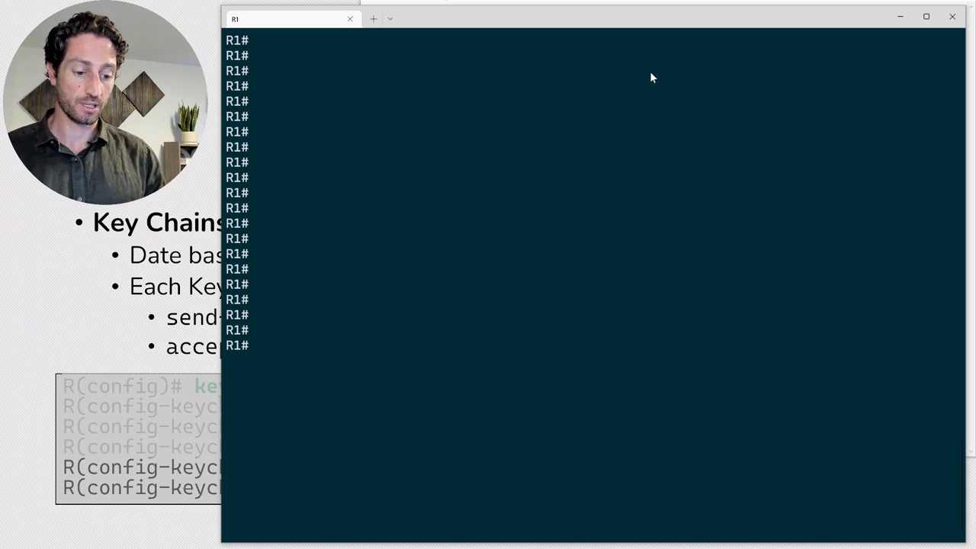
- Paste the ROTATION-DEMO key chain configuration into R1 in global configuration mode, then exit
text(conf t)
key(Return)
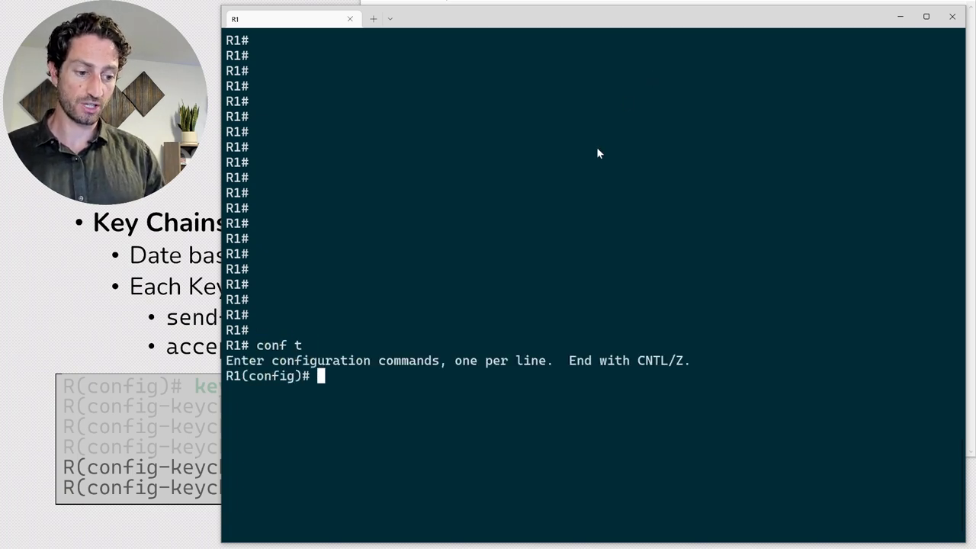
key(ctrl+v)
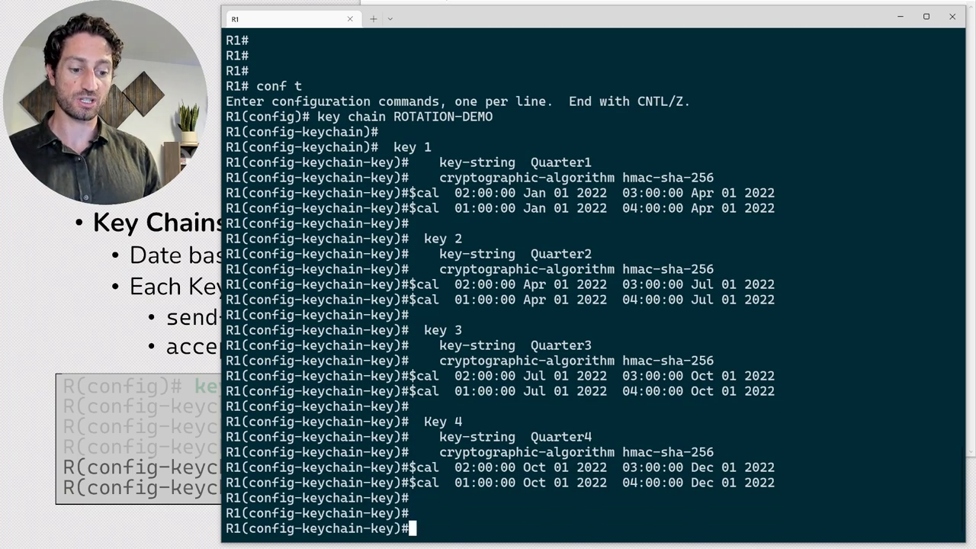
key(ctrl+z)
key(Return)
key(Return)
key(Return)
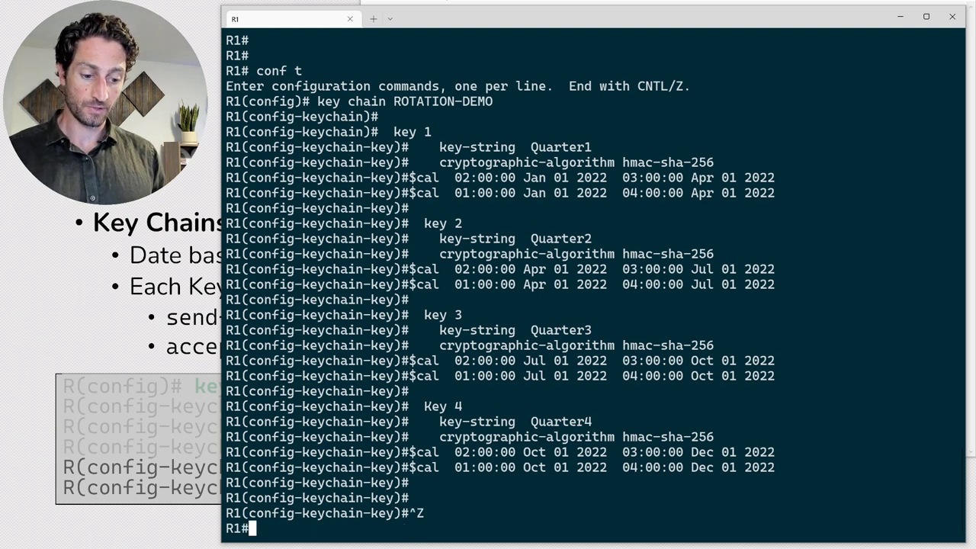
- Run show key chain and highlight the ROTATION-DEMO name and key 1's lifetimes
text(show key chain)
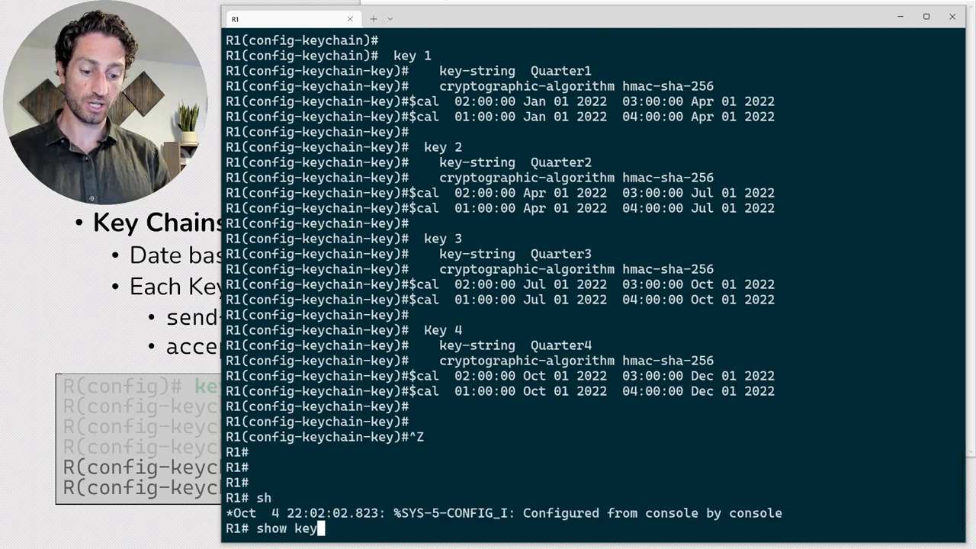
key(Return)
key(Return)
key(Return)
key(Return)
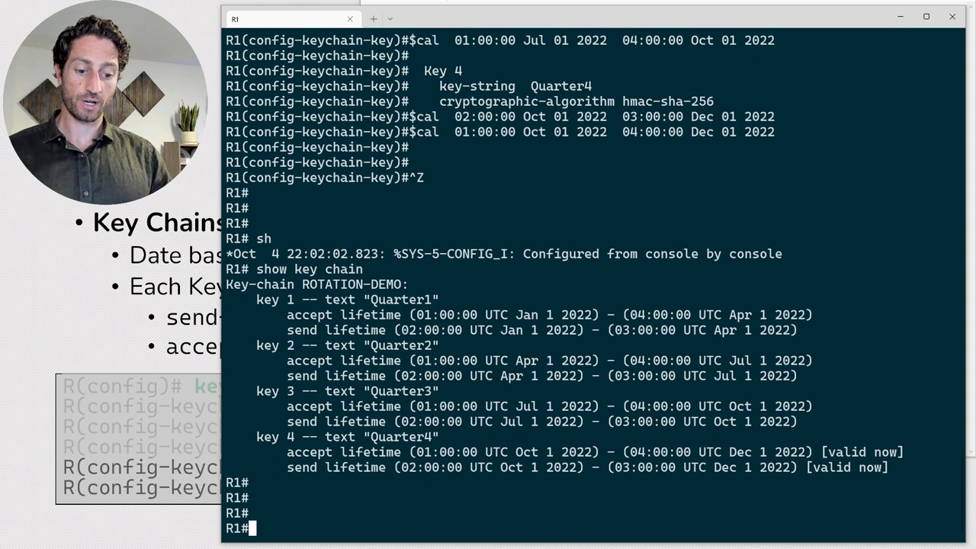
drag(302, 283, 402, 285)
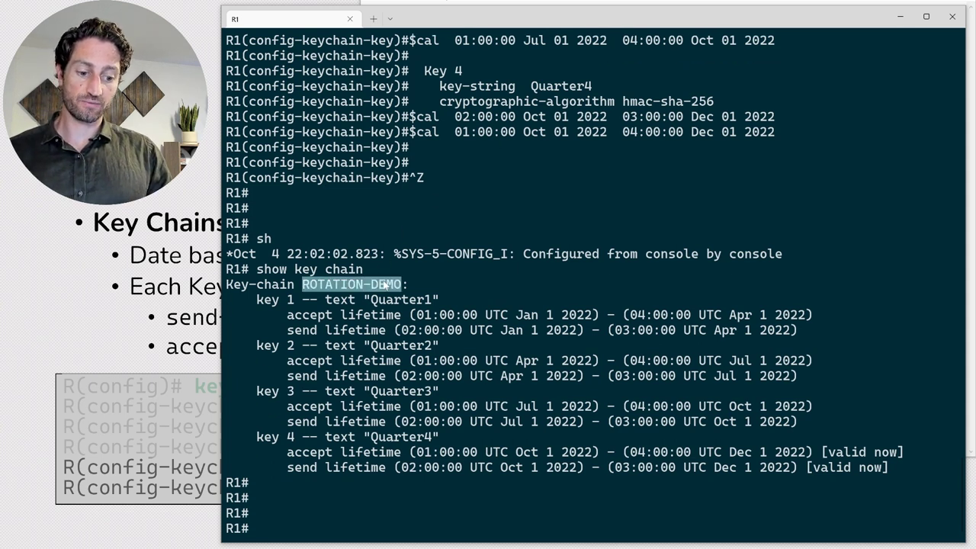
triple_click(239, 297)
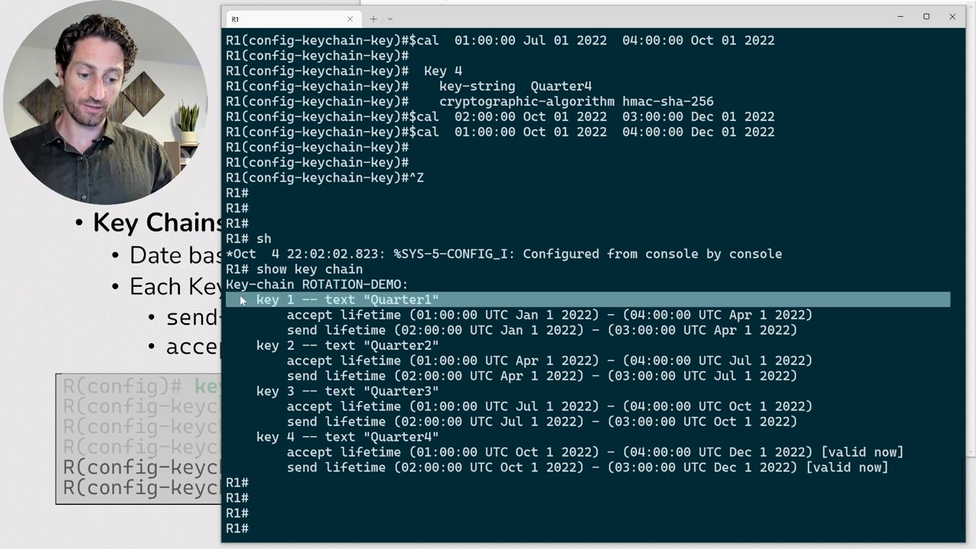
drag(239, 297, 252, 342)
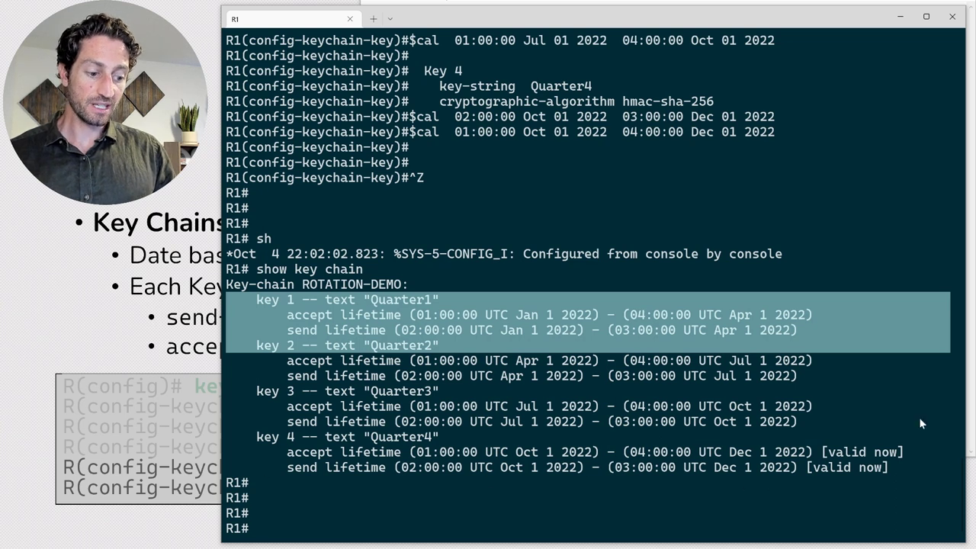
triple_click(853, 319)
drag(853, 319, 854, 331)
- Highlight key 2's lifetimes and key 4's send and accept lifetimes marked valid now
triple_click(839, 364)
drag(839, 363, 841, 382)
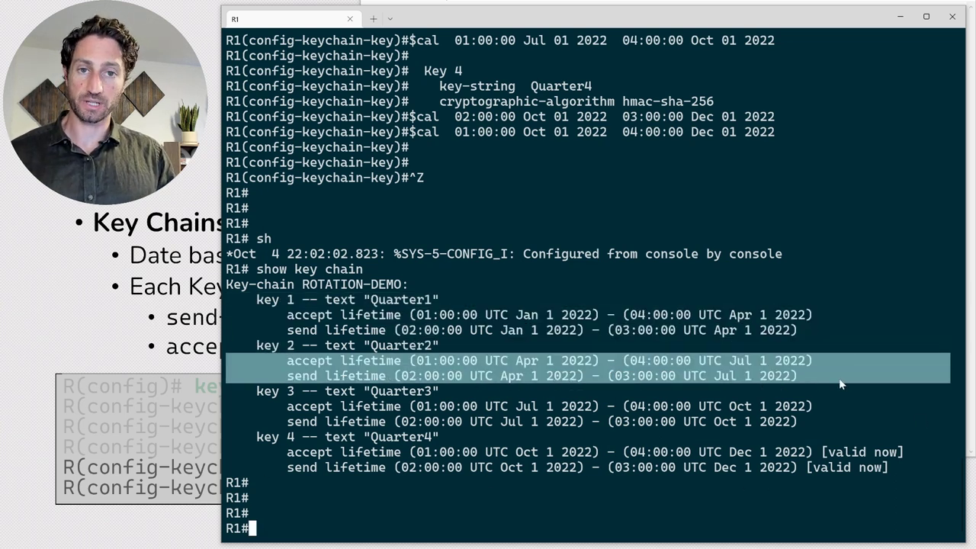
triple_click(901, 466)
drag(901, 466, 903, 453)
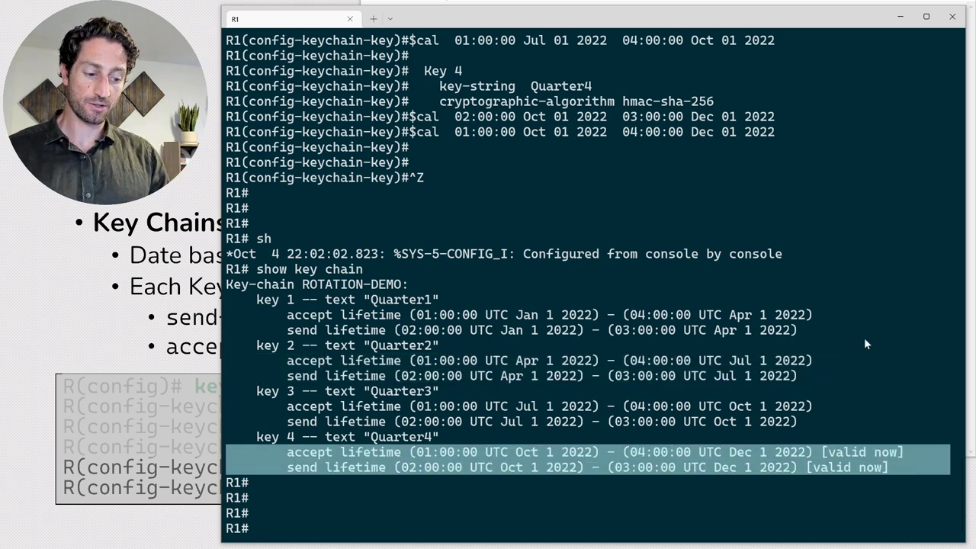
click(864, 337)
triple_click(883, 468)
drag(882, 468, 882, 452)
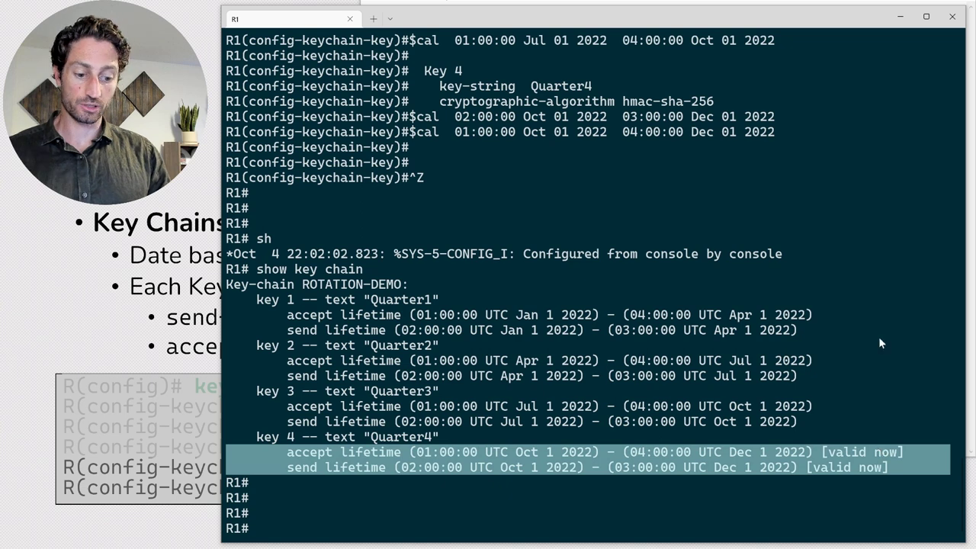
click(835, 203)
- Compare R1's clock, 22:02:25 UTC Tue Oct 4 2022, against all four keys' lifetimes
text(s)
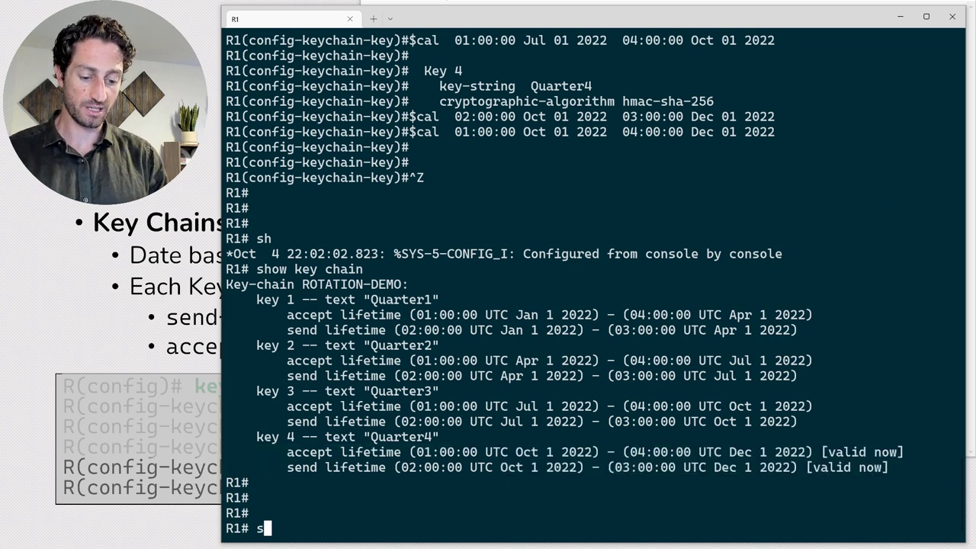
text(how clock)
key(Return)
key(Return)
key(Return)
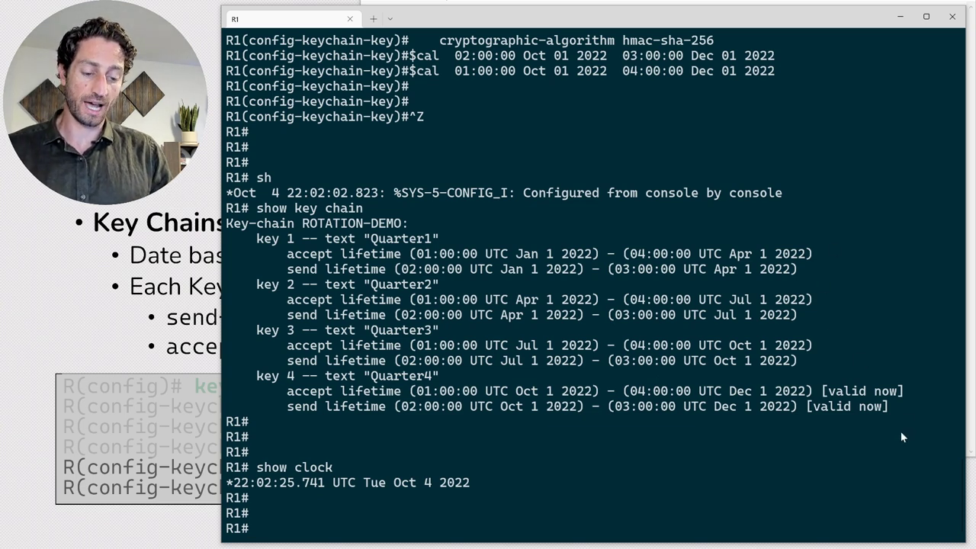
triple_click(533, 483)
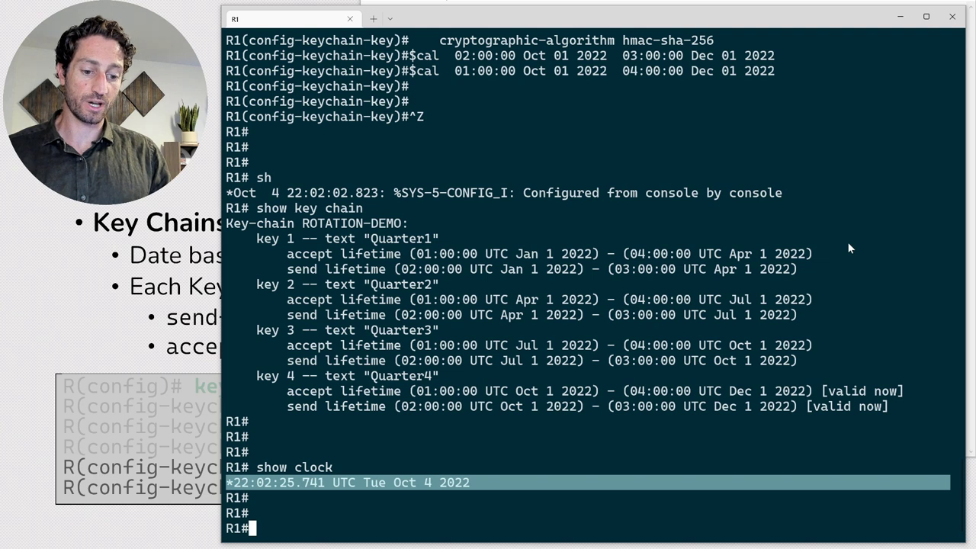
drag(849, 242, 862, 416)
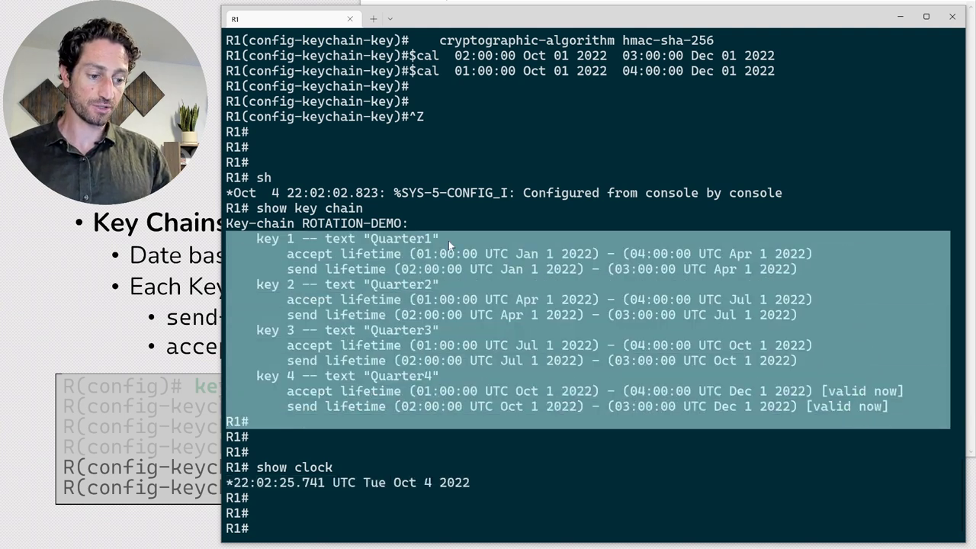
key(ctrl+c)
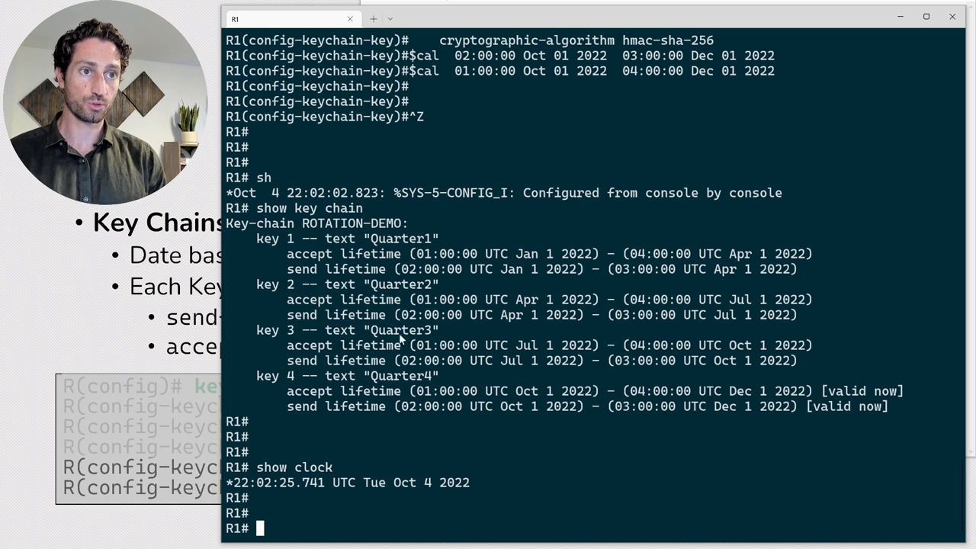
- Set R1's clock to 02:01:00 Jan 1 2022
text(clock )
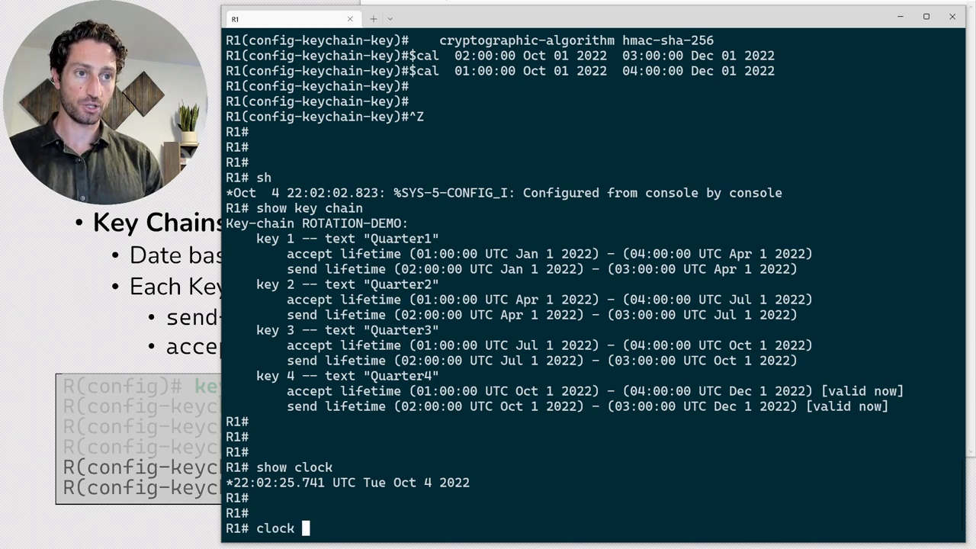
text(set 02:)
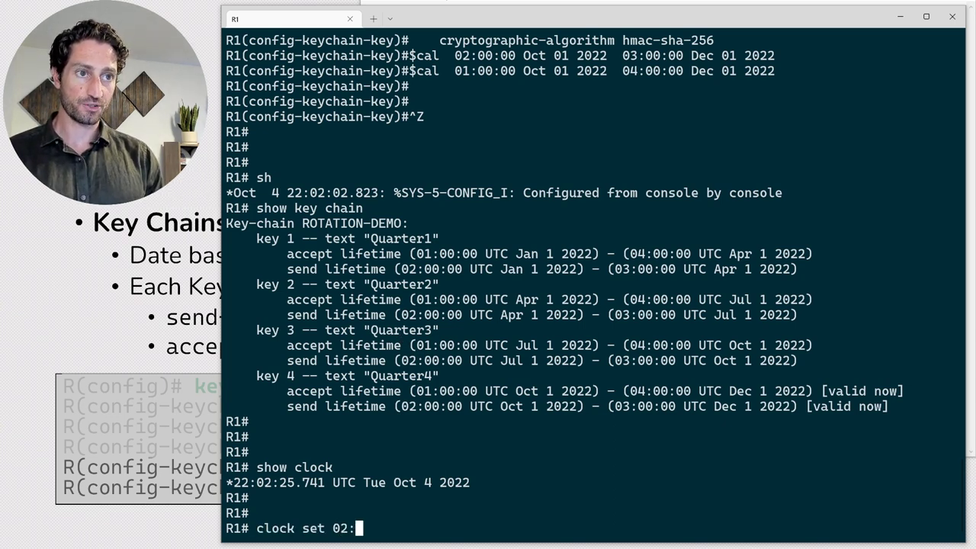
text(01:00)
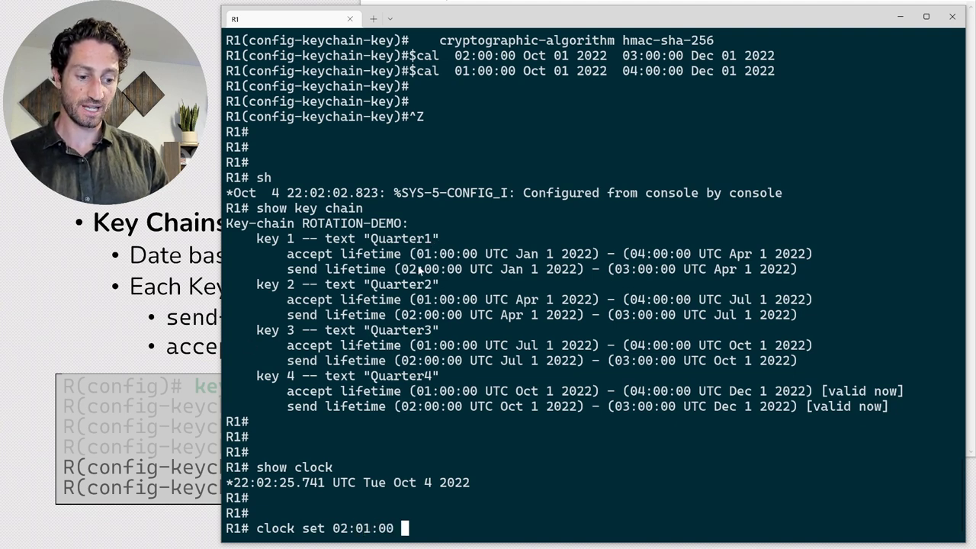
drag(402, 270, 584, 277)
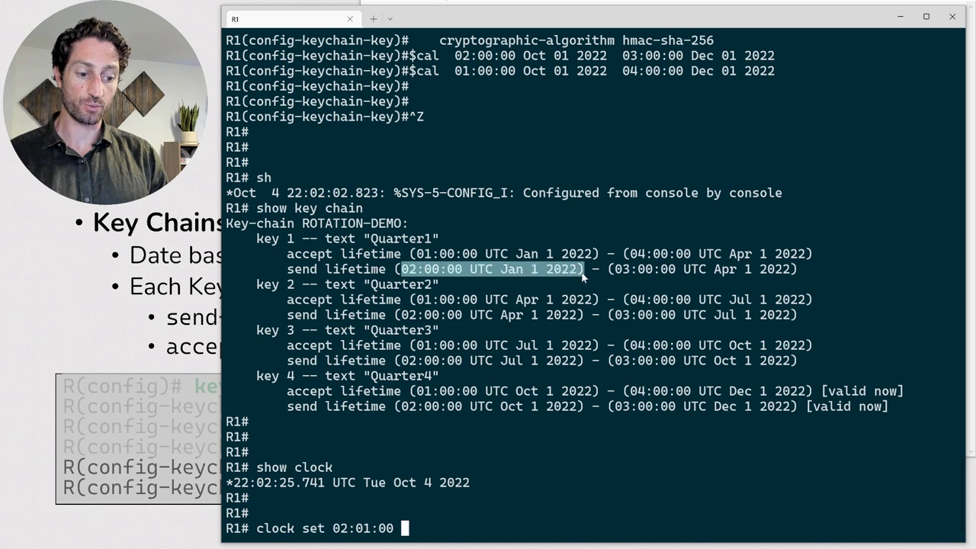
click(657, 386)
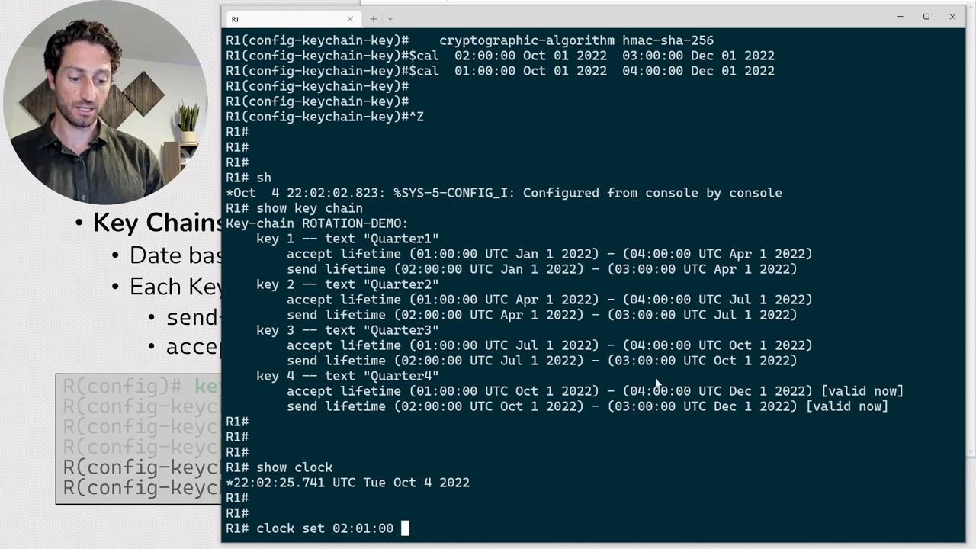
key(BackSpace)
text(Jan 1 2022)
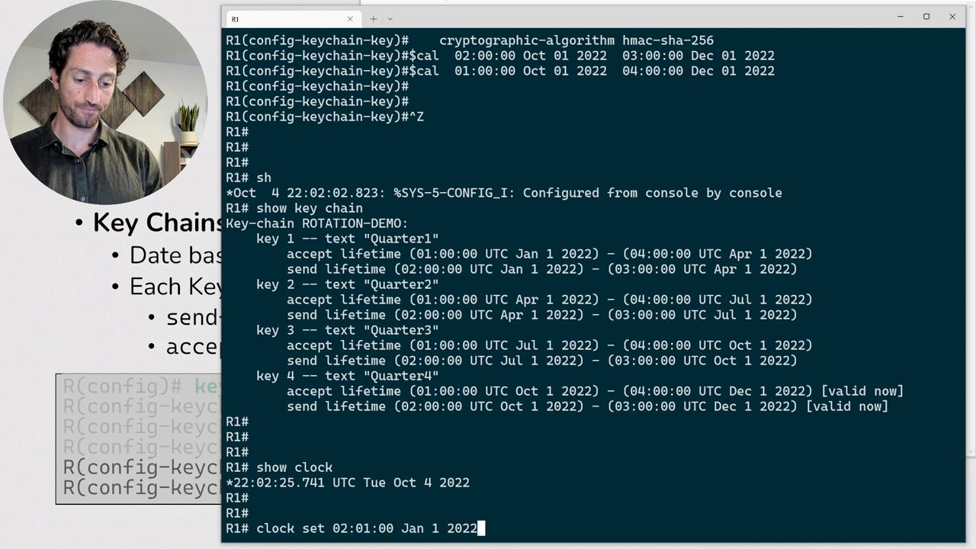
key(Return)
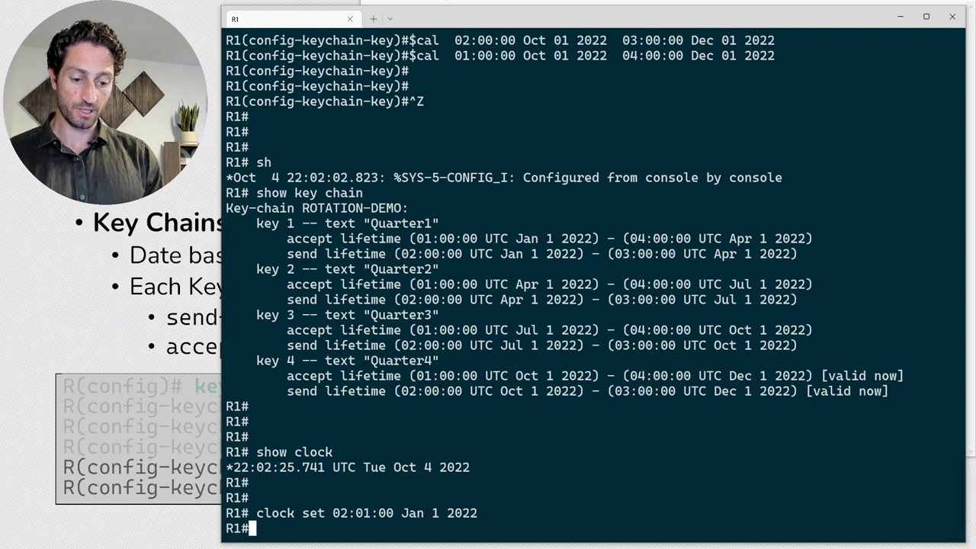
key(Return)
- Show the key chain again and highlight key 1's send and accept lifetimes marked valid now
text(show key chain)
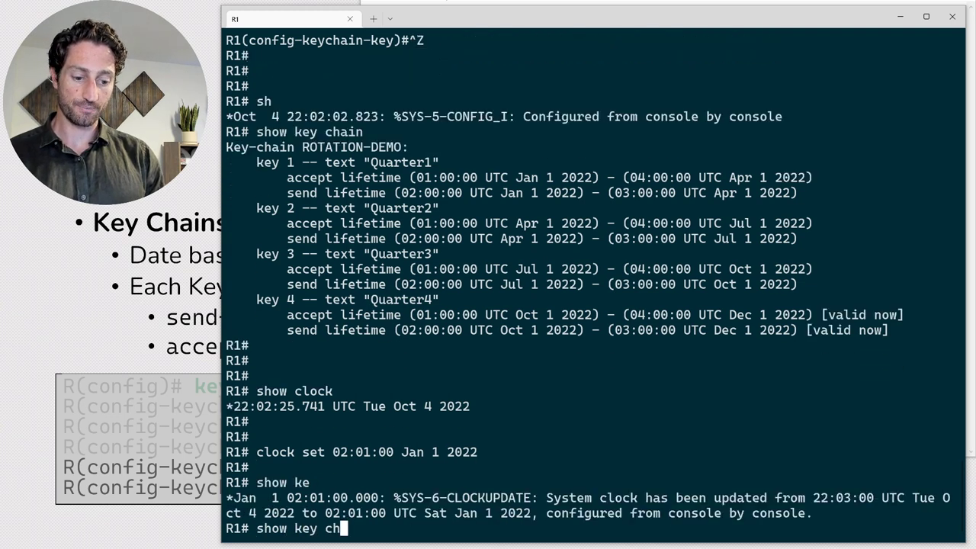
key(Return)
key(Return)
key(Return)
key(Return)
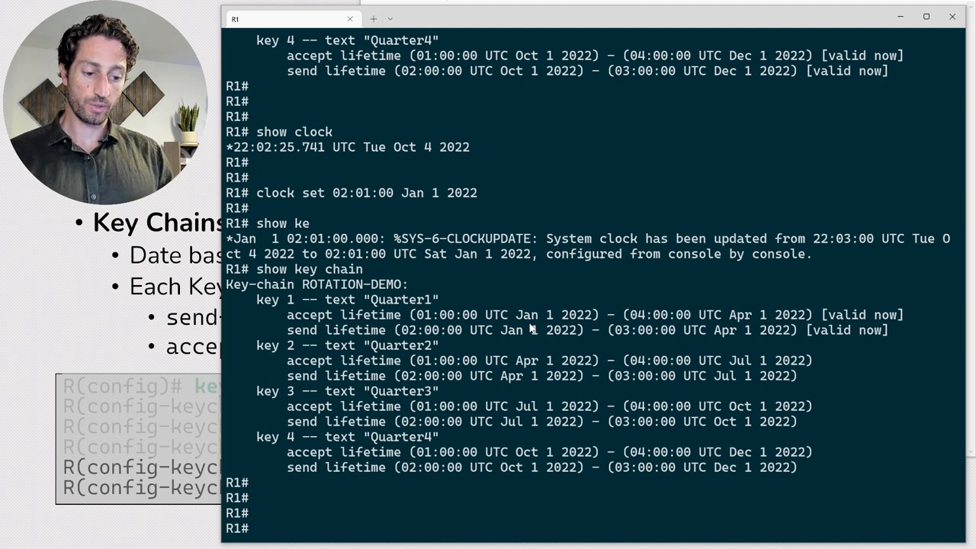
drag(441, 329, 538, 331)
drag(896, 330, 950, 330)
click(901, 330)
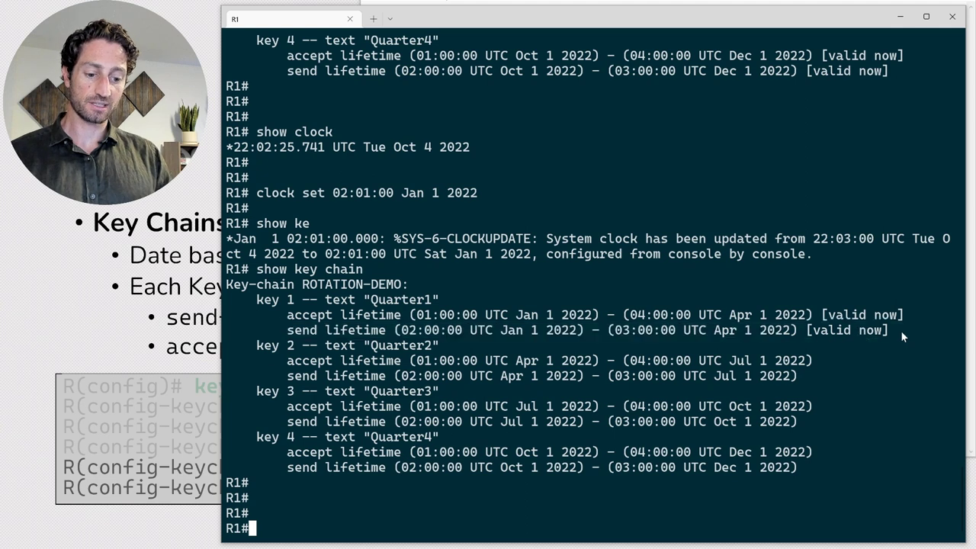
triple_click(901, 330)
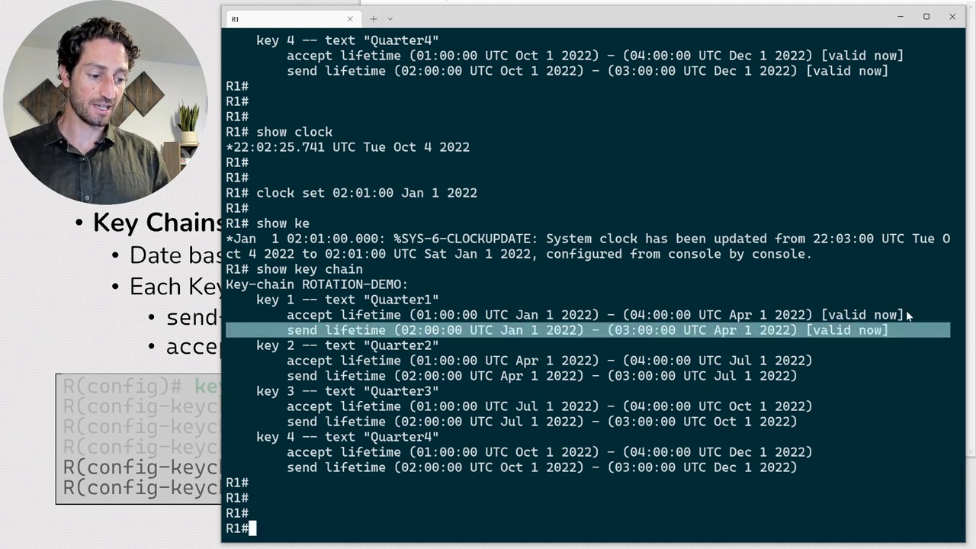
click(906, 312)
triple_click(911, 316)
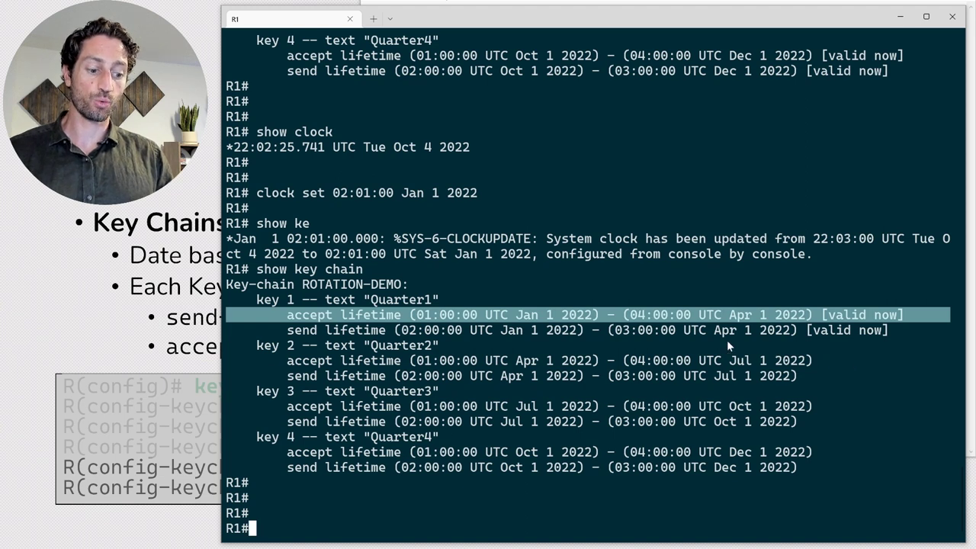
- Mark key 1's 03:00:00 send end, its [valid now] tag, and key 2's send line
drag(618, 331, 674, 337)
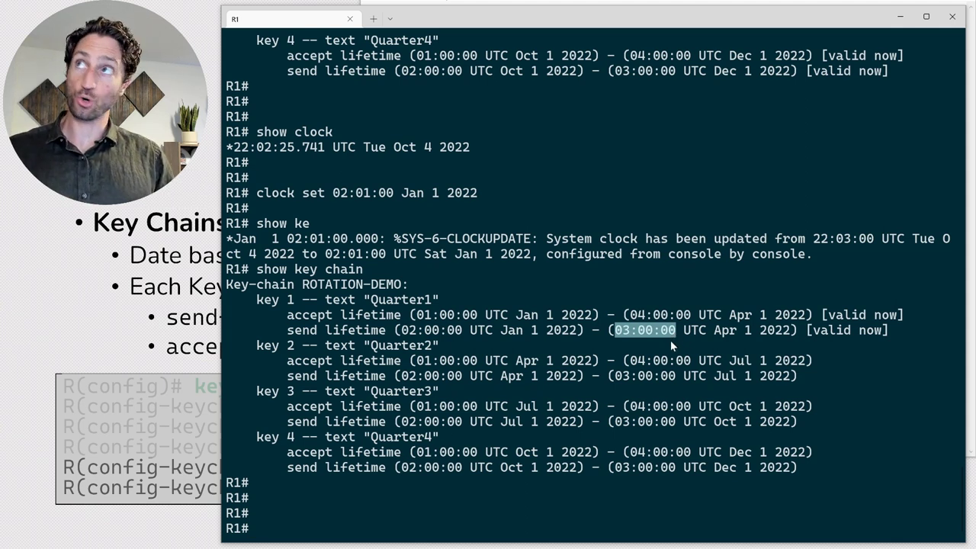
drag(807, 334, 895, 334)
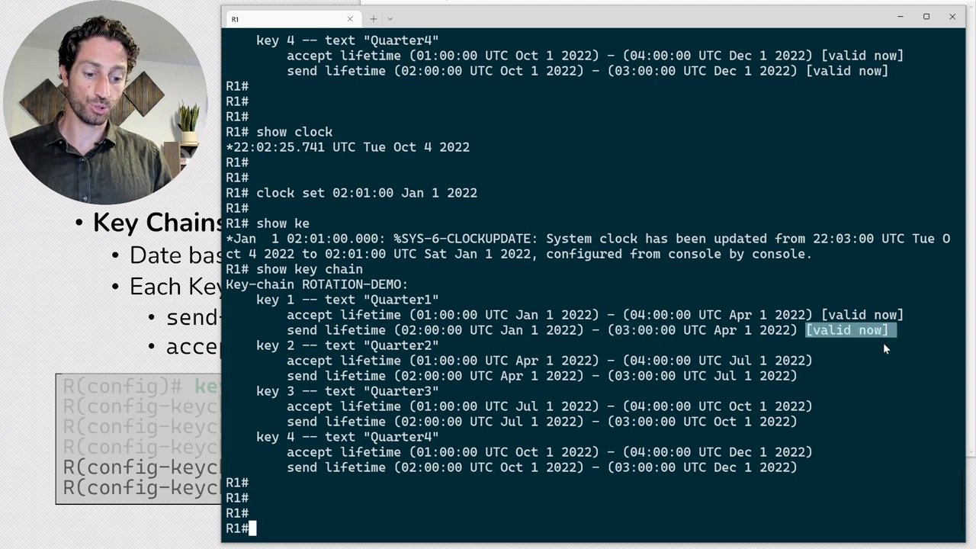
drag(800, 375, 404, 379)
click(448, 451)
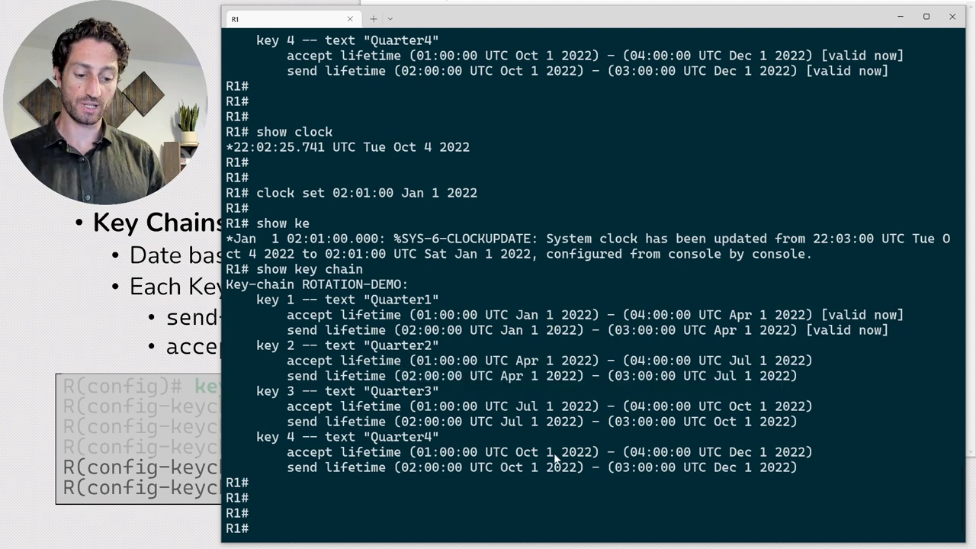
- Edit the recalled clock command to set R1's clock to 03:01:00 Apr 1 2022
key(Up)
key(Up)
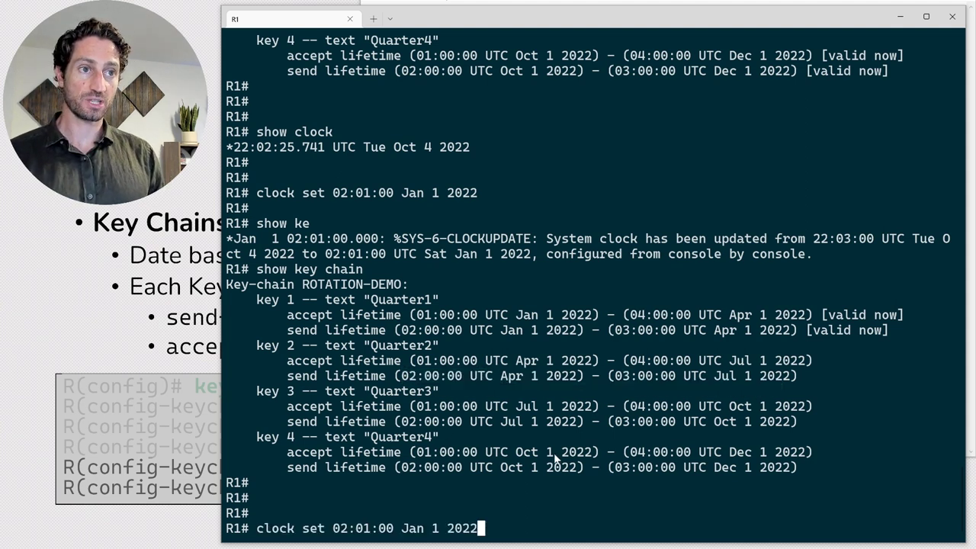
key(Left)
key(Left)
key(Left)
key(Left)
key(Left)
key(Left)
key(Left)
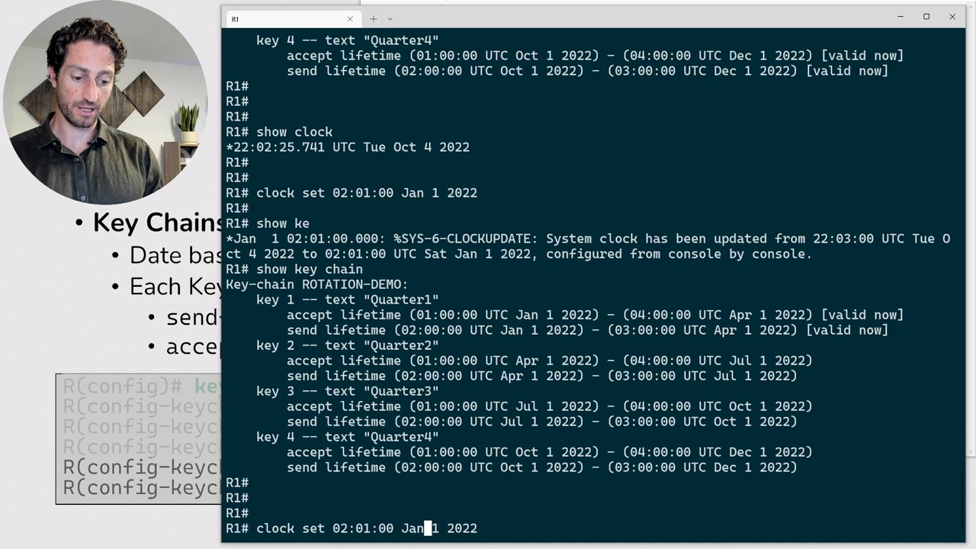
key(BackSpace)
key(BackSpace)
key(BackSpace)
text(Apr)
key(Left)
key(Left)
key(Left)
key(Left)
key(Left)
key(Left)
key(Left)
key(Left)
key(Left)
key(Left)
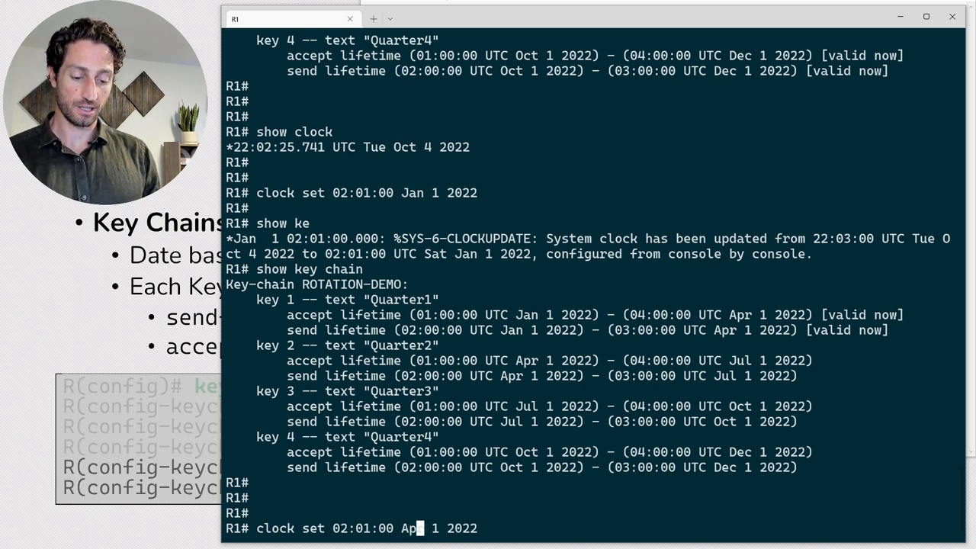
key(BackSpace)
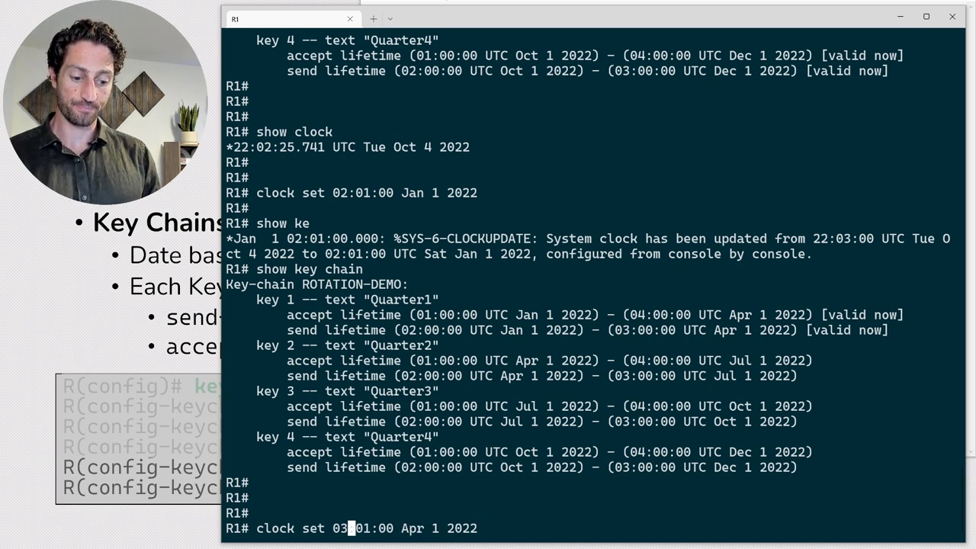
text(3)
key(Return)
key(Return)
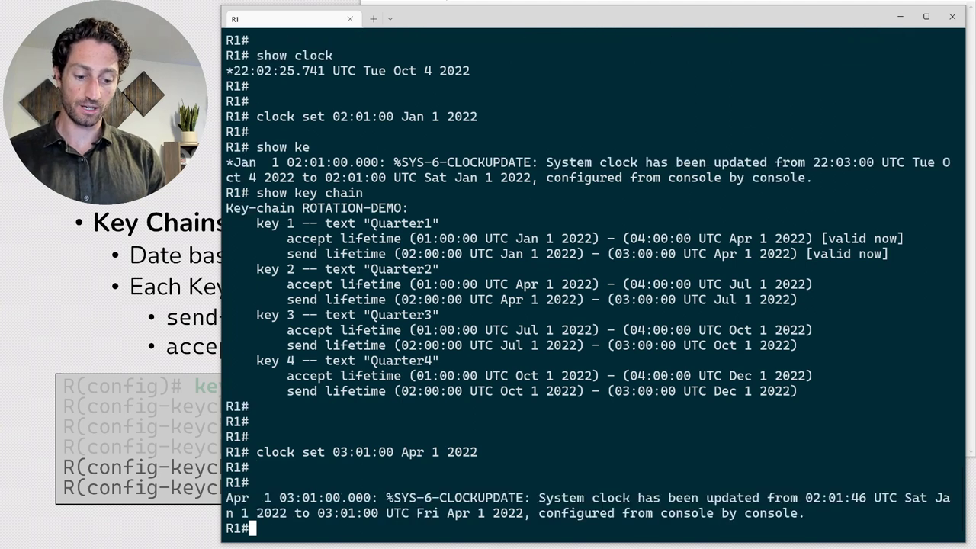
key(Return)
- Show the key chain and mark key 2 (Quarter2) send and accept lifetimes as valid
text(show key chain)
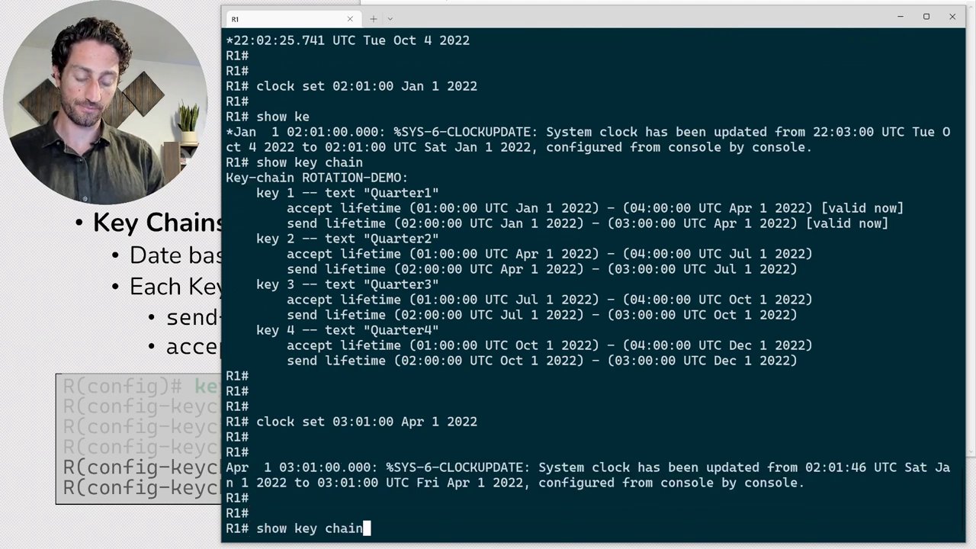
key(Return)
key(Return)
key(Return)
key(Return)
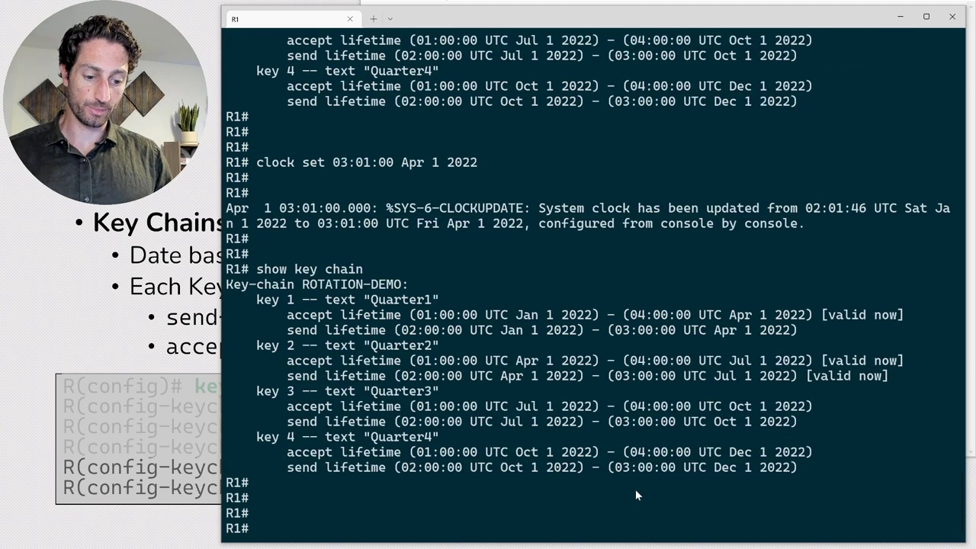
double_click(316, 376)
triple_click(318, 376)
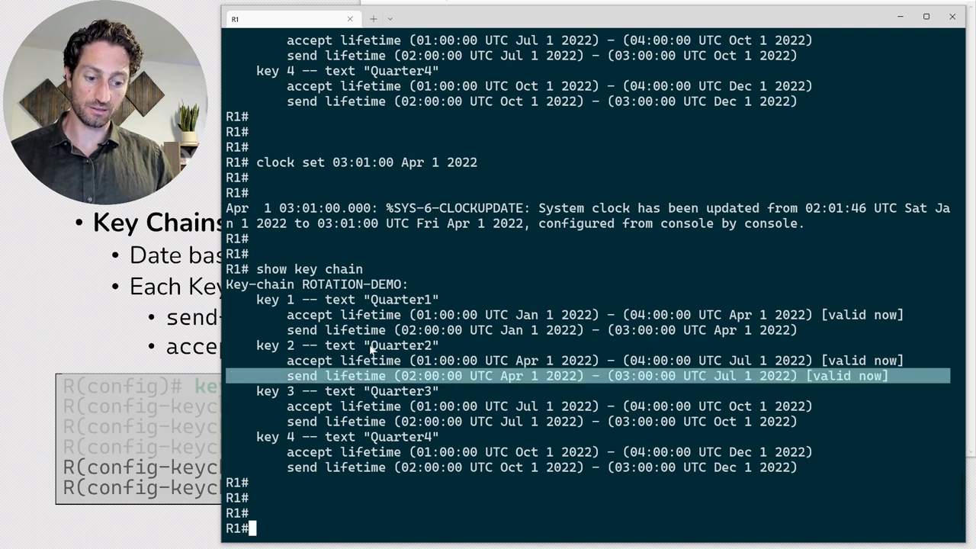
double_click(427, 347)
triple_click(297, 378)
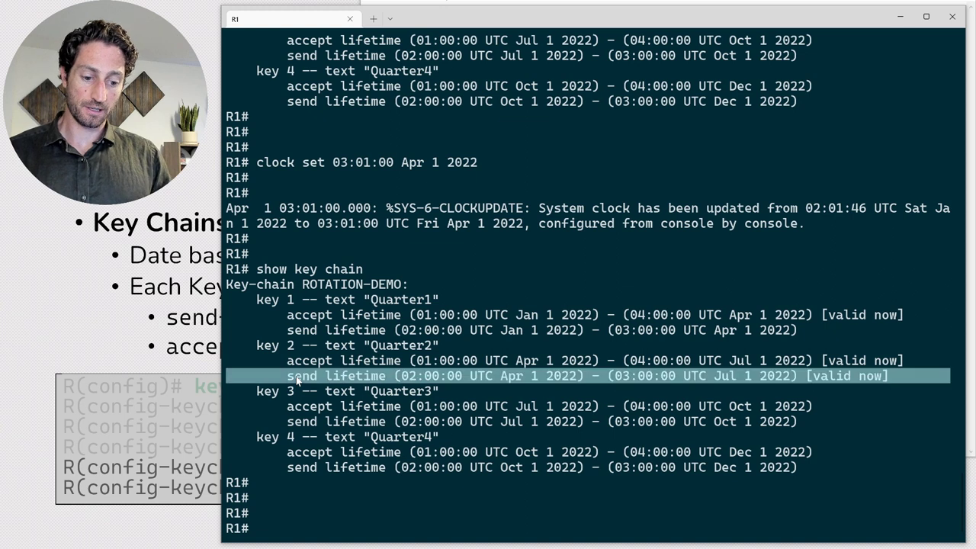
triple_click(904, 361)
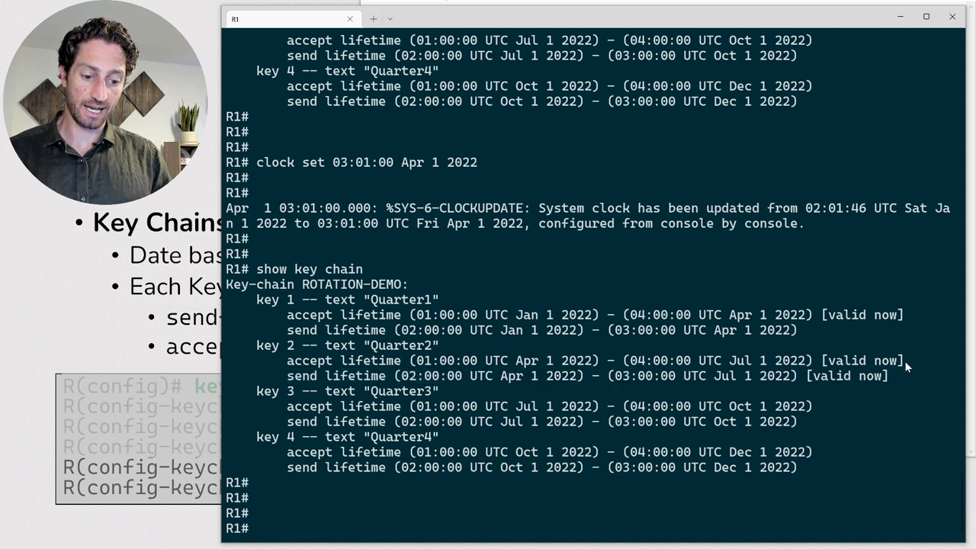
- Mark key 1's still-valid accept lifetime, the 03:01:00 time, and both accept date ranges
triple_click(914, 313)
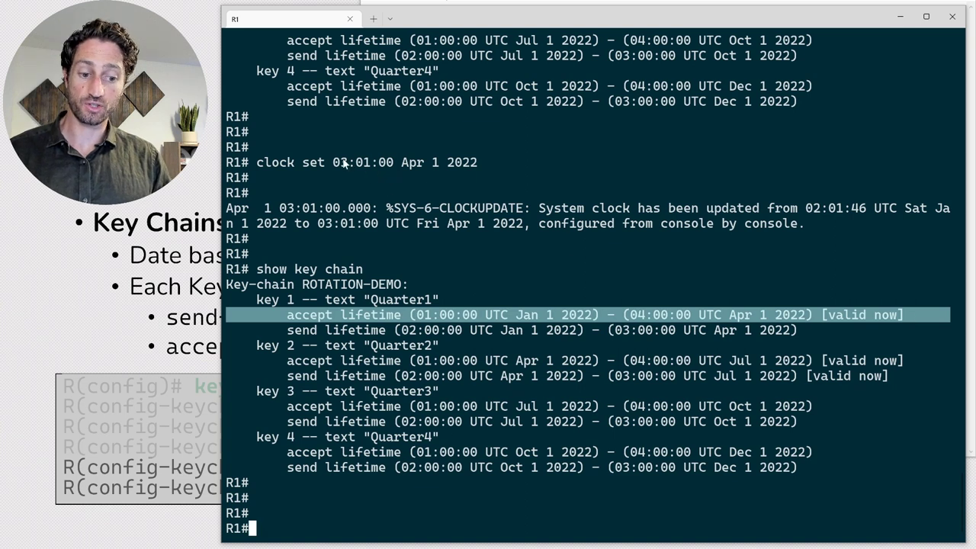
drag(341, 162, 461, 163)
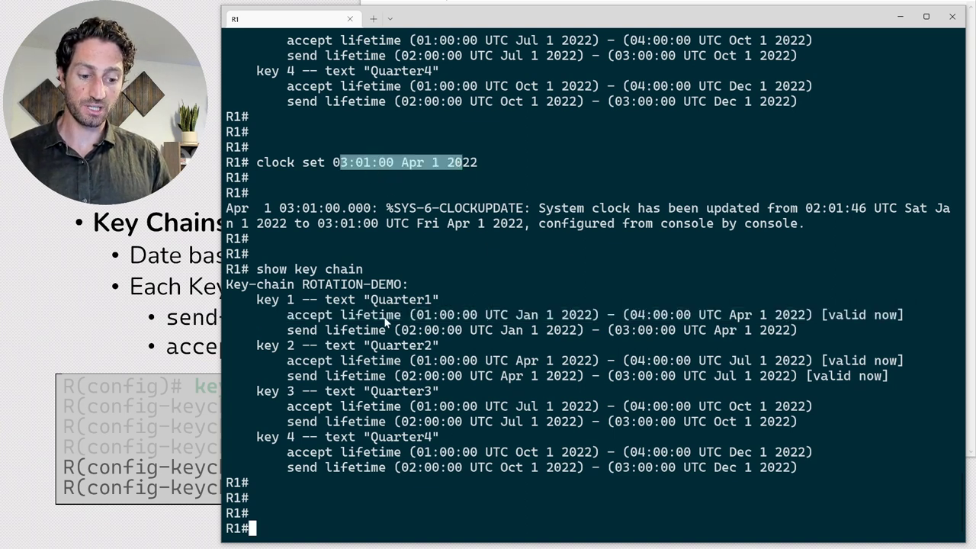
drag(404, 316, 814, 315)
drag(411, 360, 821, 363)
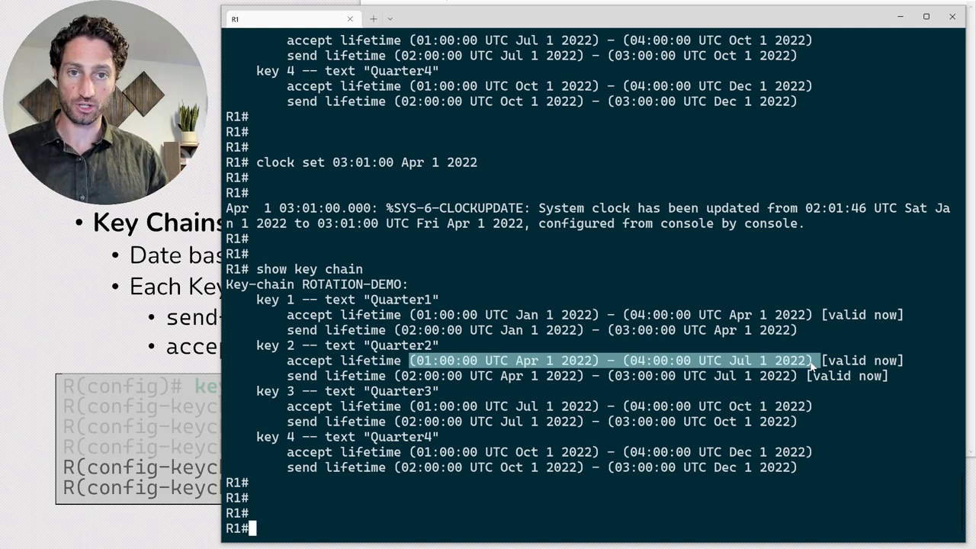
click(919, 332)
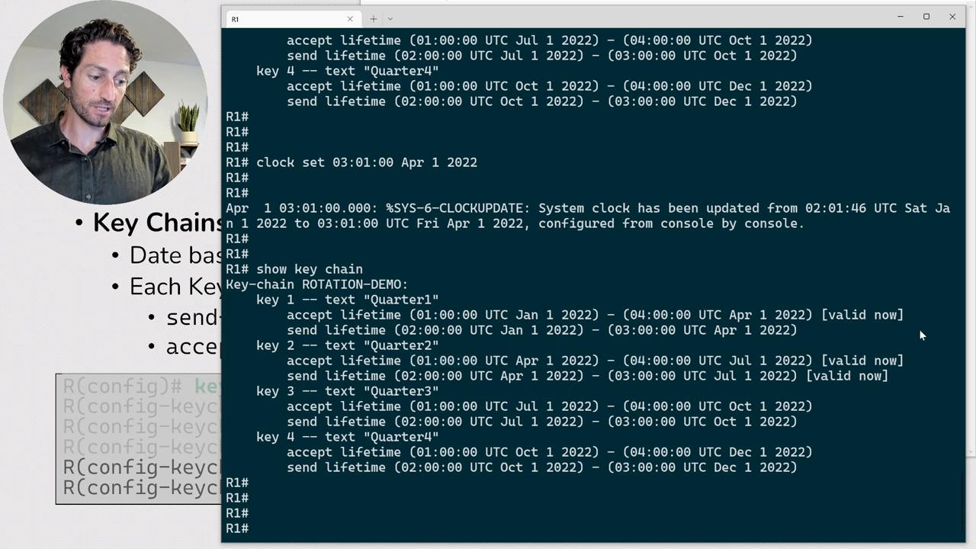
drag(914, 377, 912, 345)
click(904, 357)
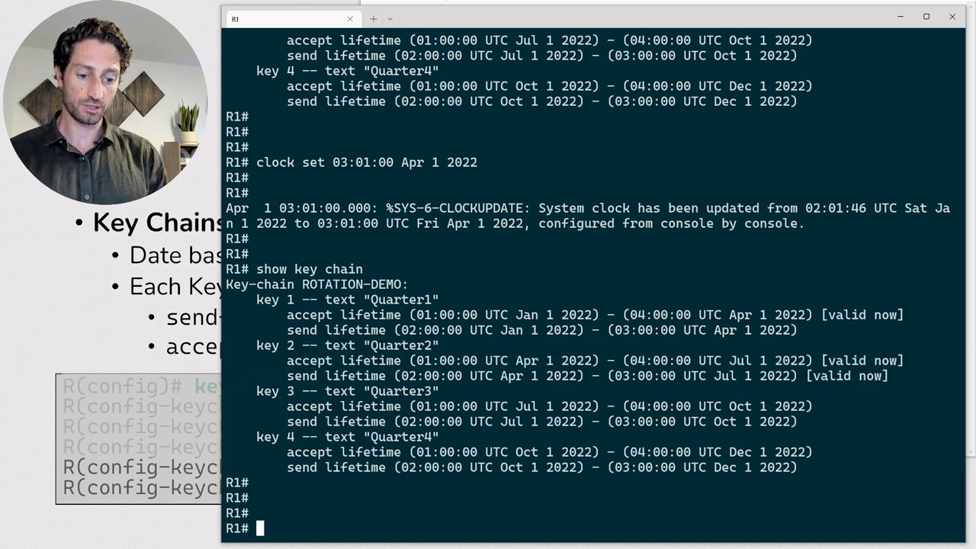
- Set R1's clock to 04:01:00 Apr 2 2022, past key 1's 04:00:00 accept end
text(clock set 04:01)
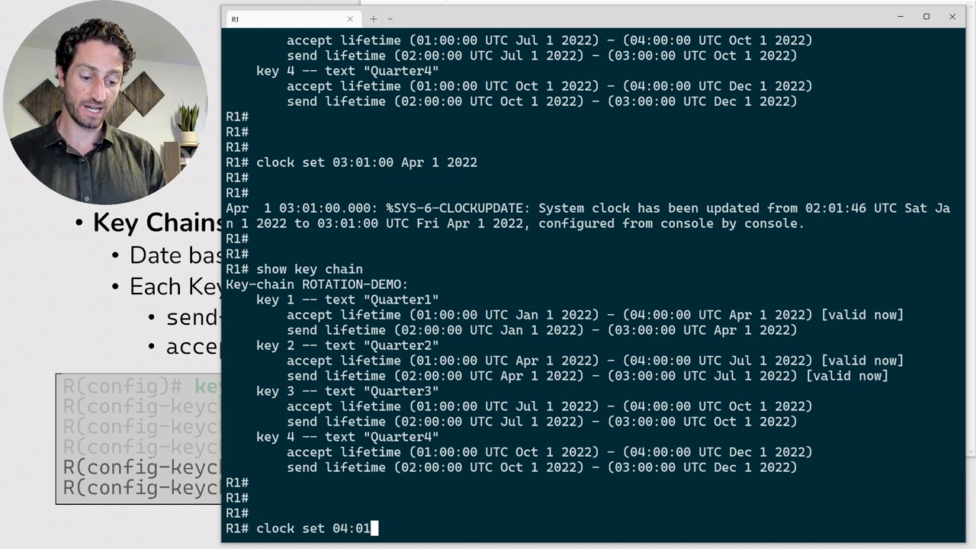
text(:00 Apr 2 202)
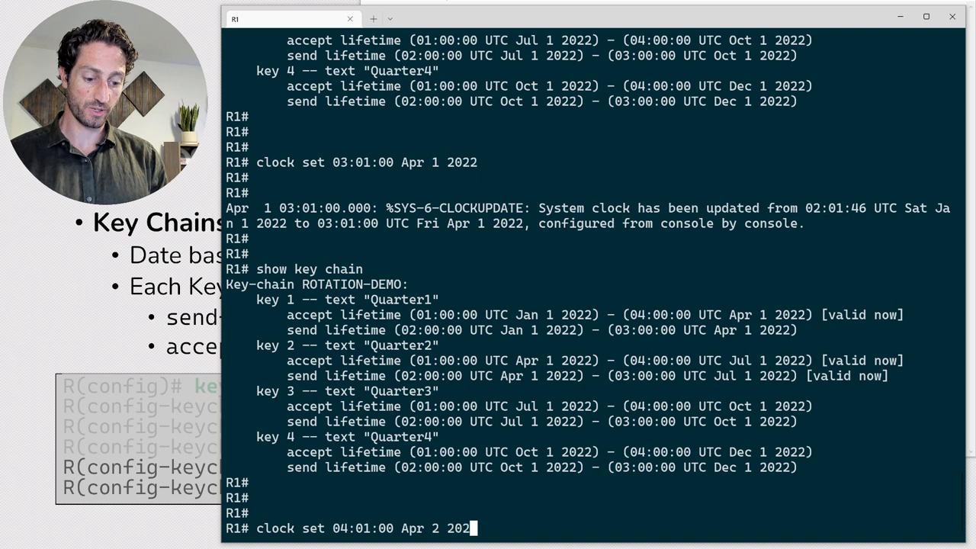
text(2)
key(BackSpace)
key(BackSpace)
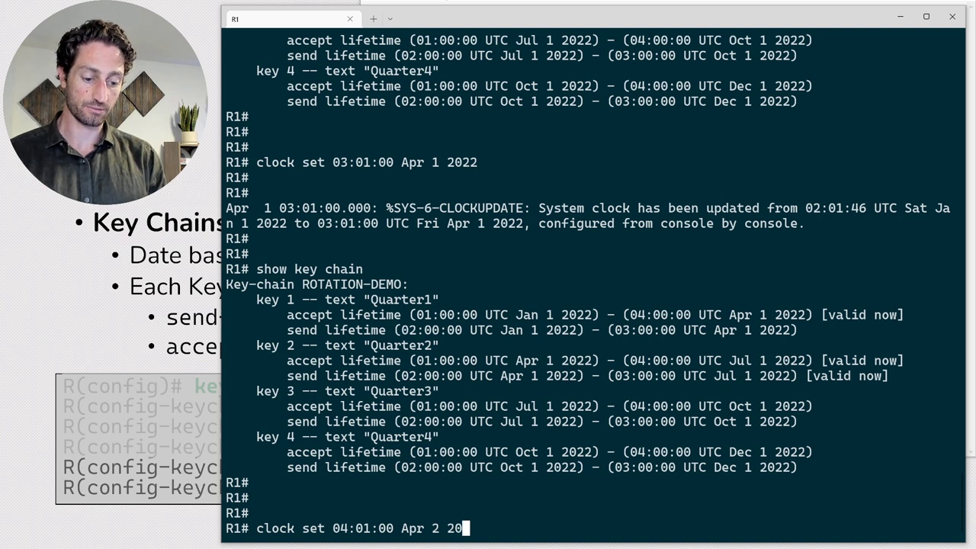
text(22)
key(Return)
key(Return)
key(Return)
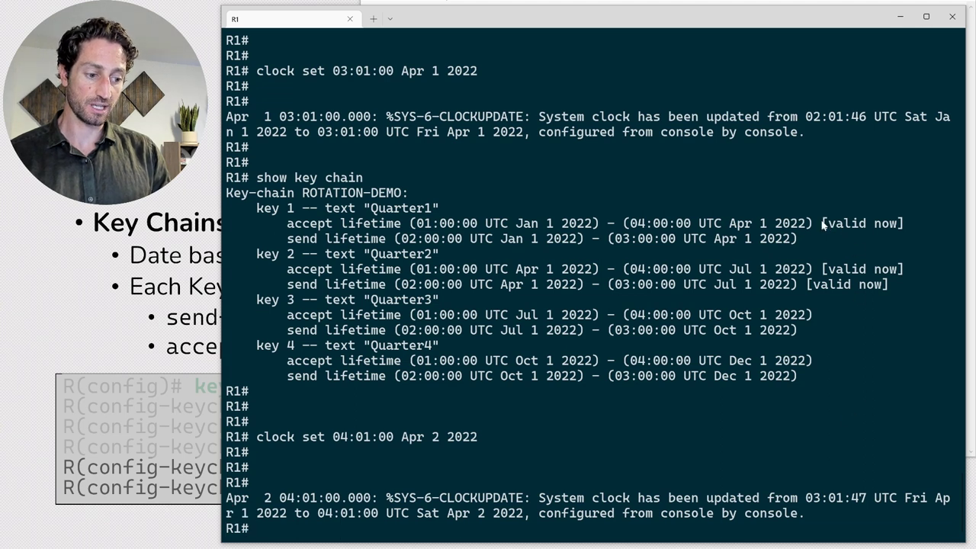
drag(822, 224, 902, 226)
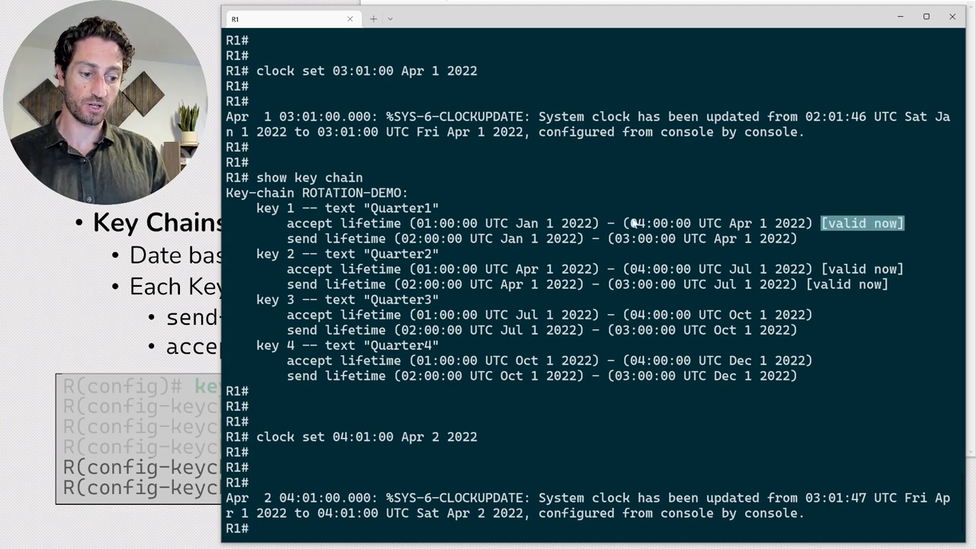
drag(630, 224, 686, 228)
click(687, 227)
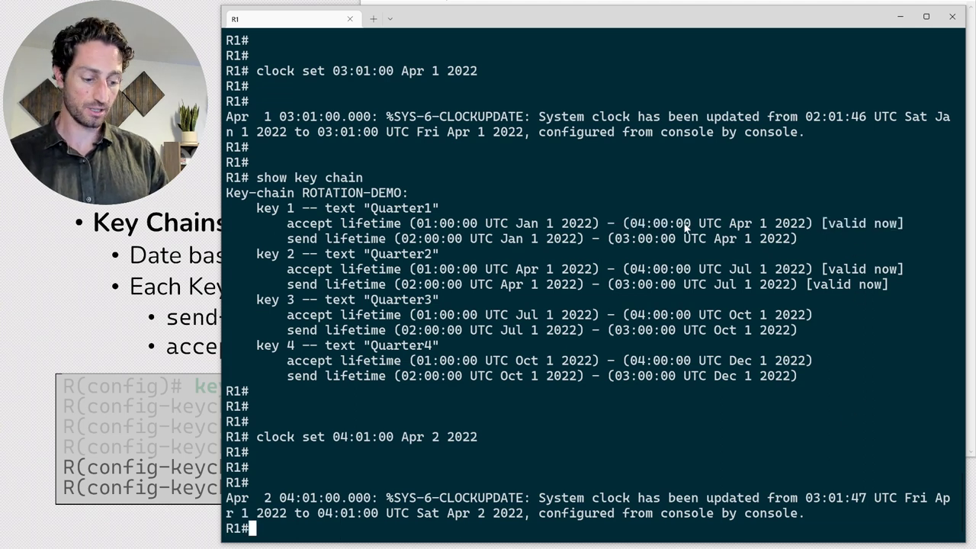
- Show the key chain and highlight key 2's lifetimes, now the only valid key
key(Return)
key(Return)
text(show key chain)
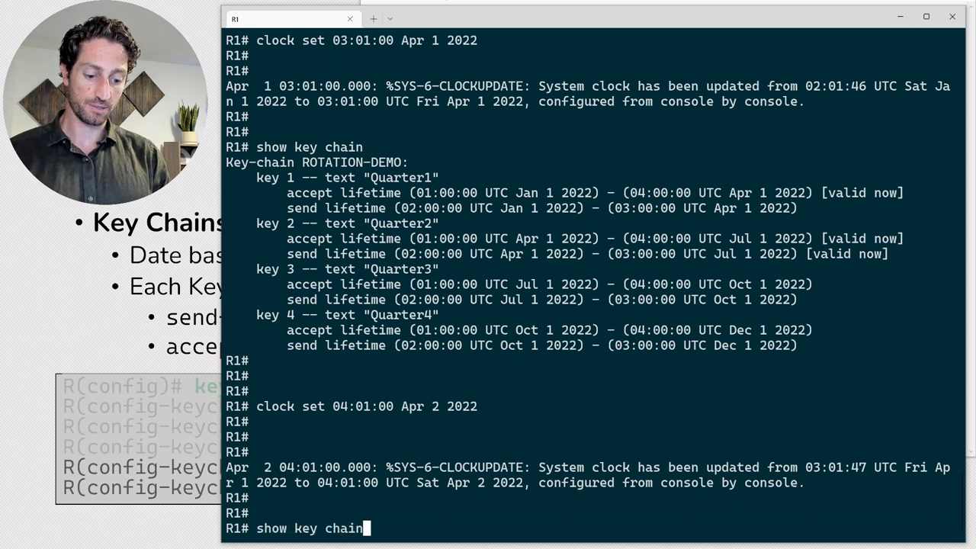
key(Return)
key(Return)
key(Return)
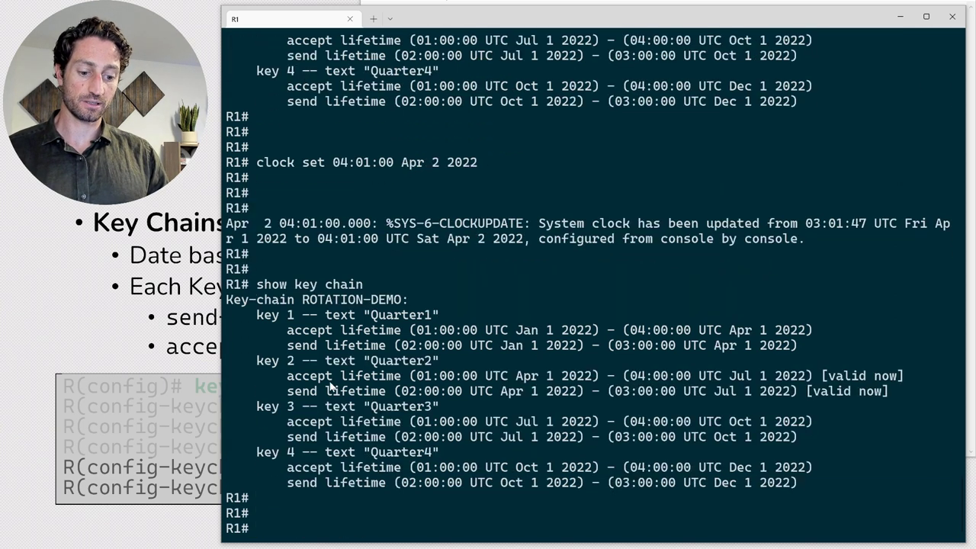
triple_click(317, 389)
drag(308, 374, 308, 361)
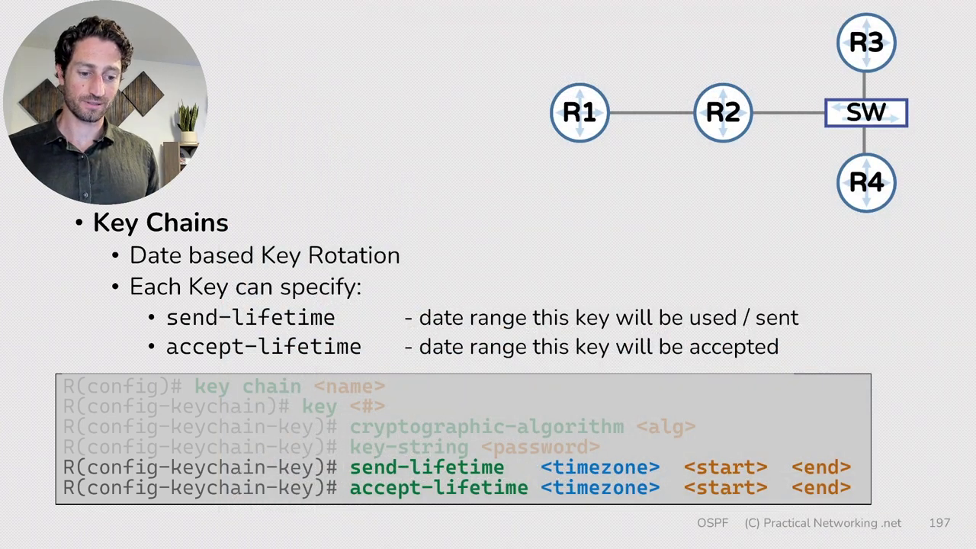
- Underline 'Key Rotation' and 'Date' in the date-based rotation bullet on slide 197
drag(267, 269, 389, 267)
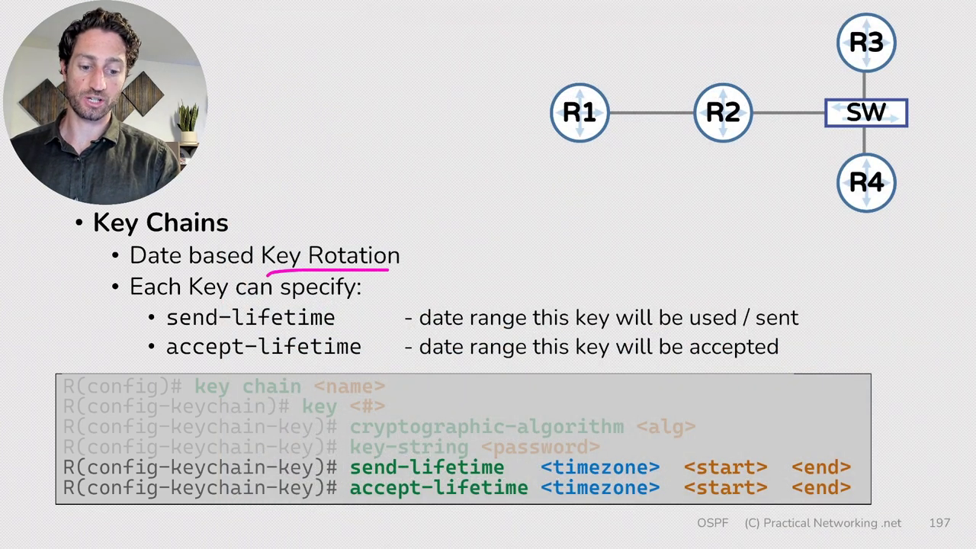
drag(113, 270, 181, 263)
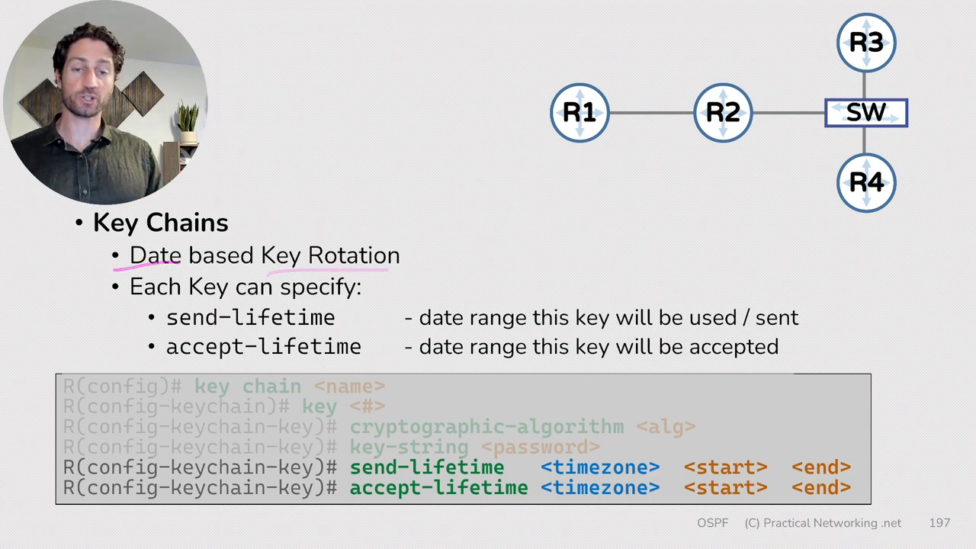